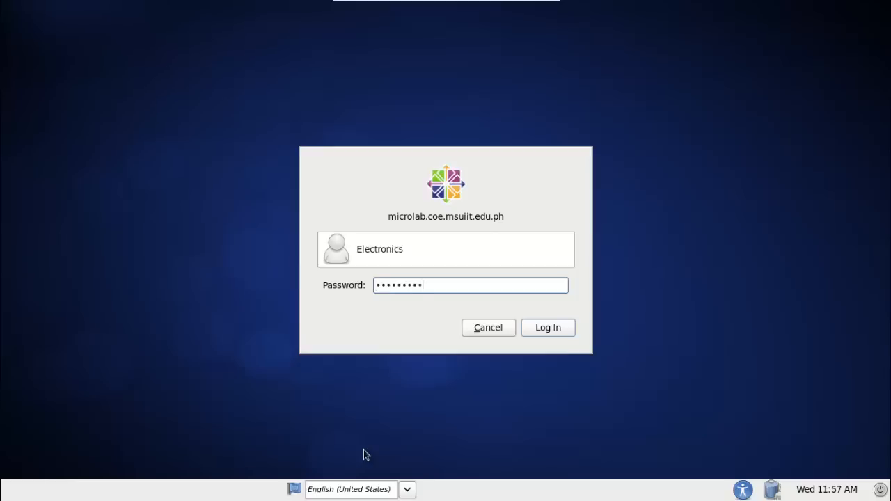
# - Log in to the Electronics account and open a terminal window from the desktop
pyautogui.click(555, 332)
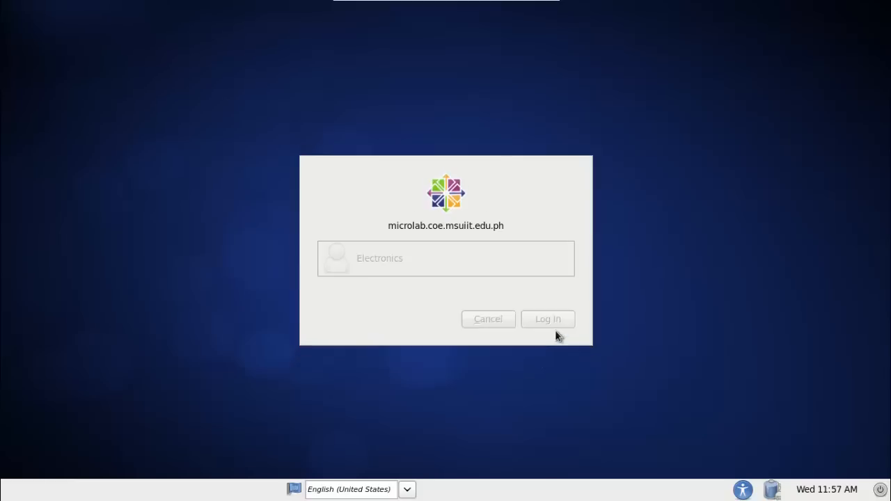
pyautogui.rightClick(304, 154)
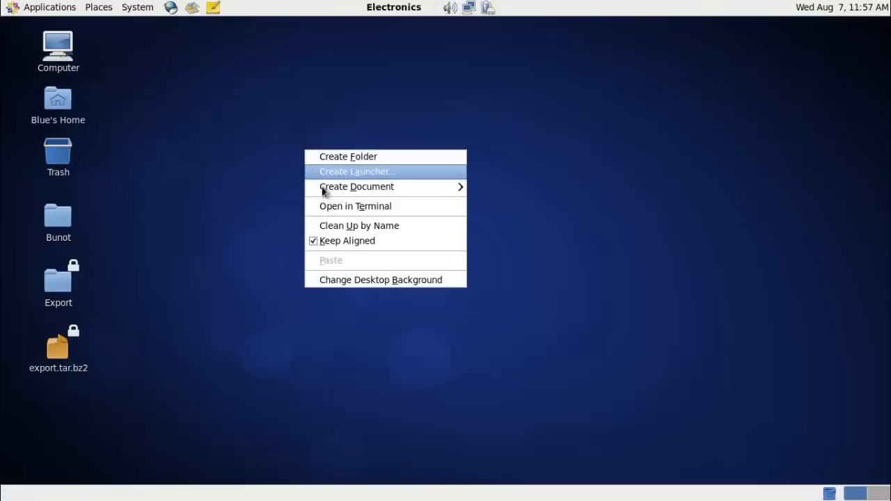
pyautogui.click(388, 207)
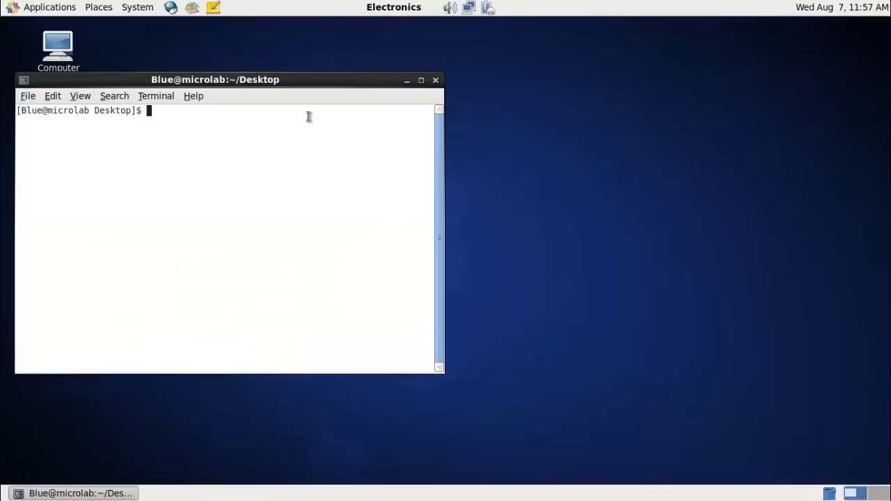
pyautogui.moveTo(289, 81); pyautogui.dragTo(394, 48)
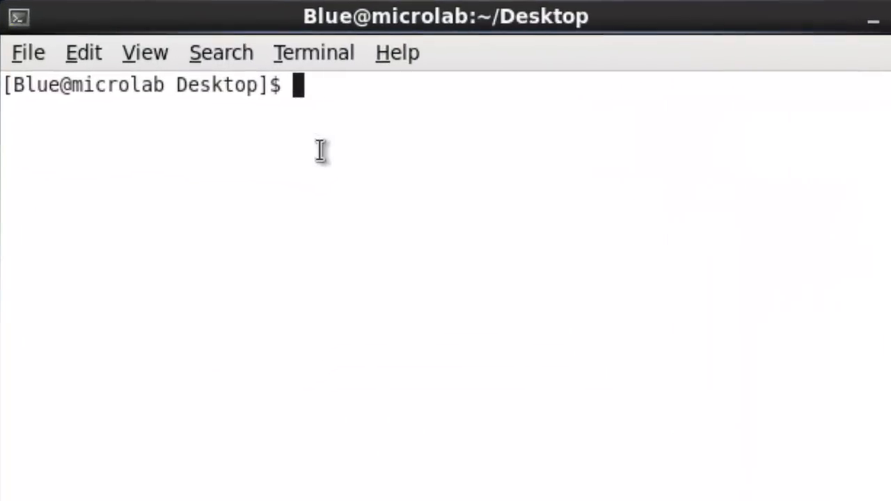
# - Change the terminal's working directory to the home folder with cd ~ and then plain cd
pyautogui.write('cd ')
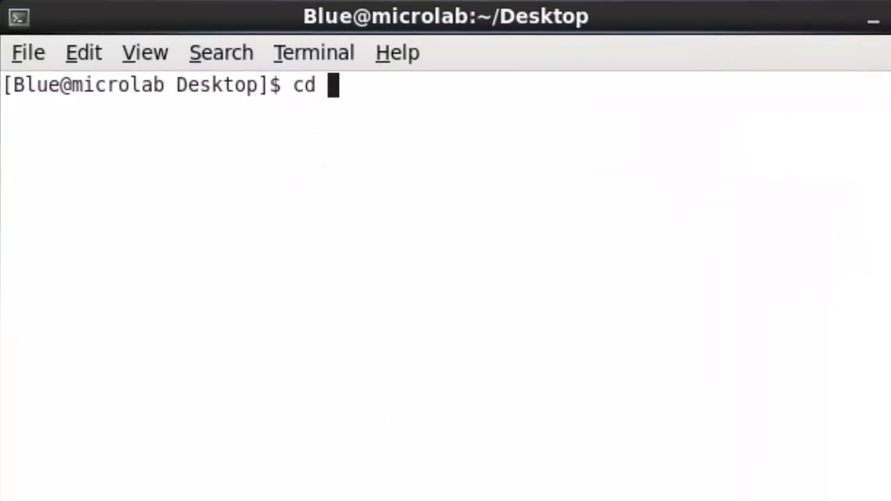
pyautogui.write('~')
pyautogui.press('Return')
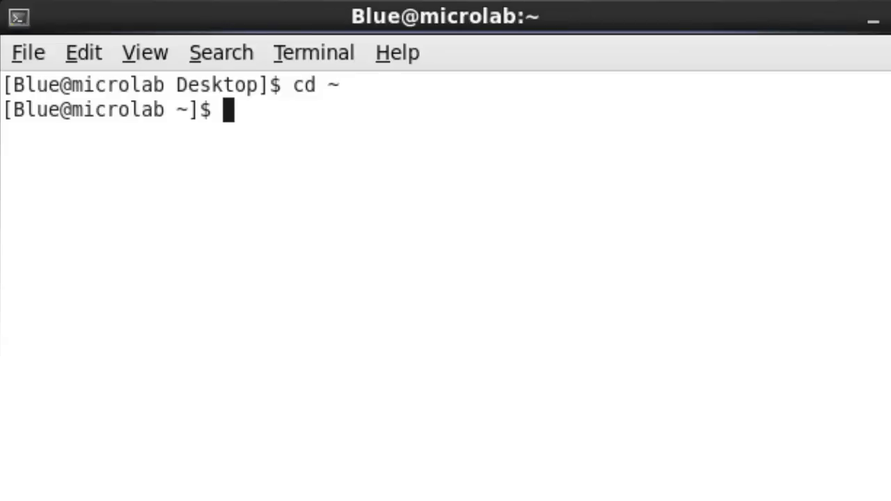
pyautogui.write('cd')
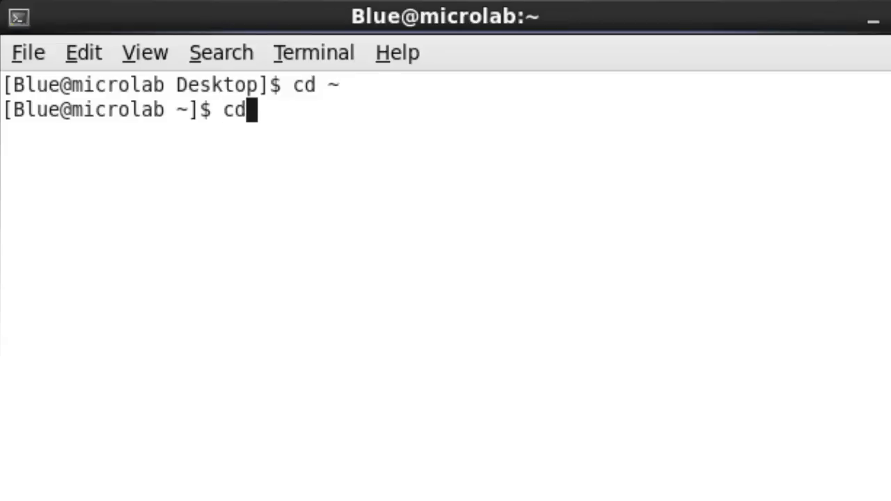
pyautogui.press('Return')
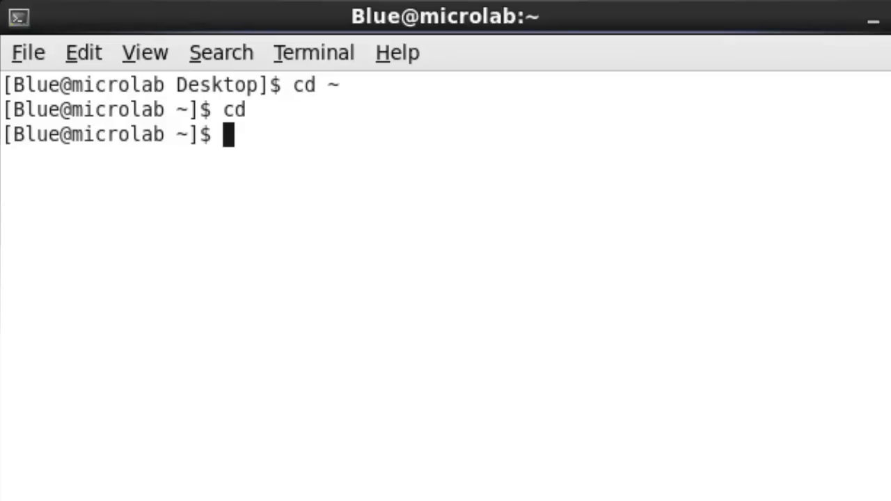
# - Launch Custom Designer in the background with the command cdesigner & and open its Library Manager
pyautogui.write('cdesigner')
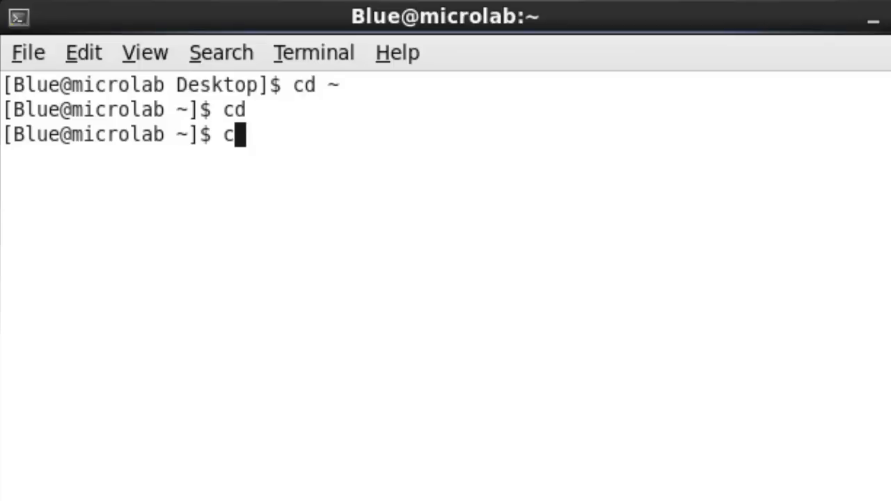
pyautogui.write(' &')
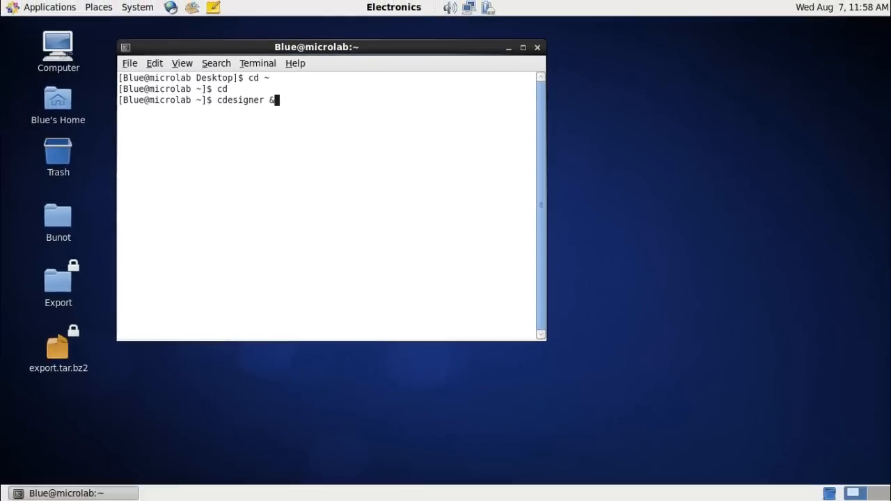
pyautogui.press('Return')
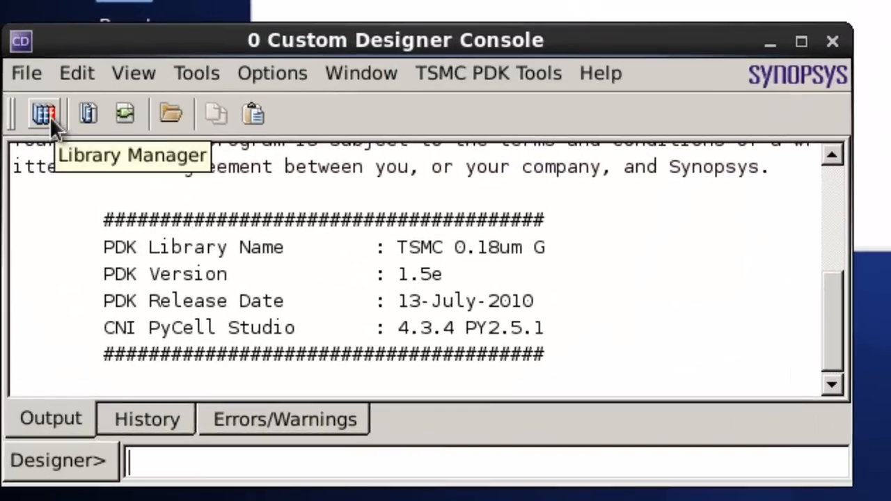
pyautogui.click(198, 73)
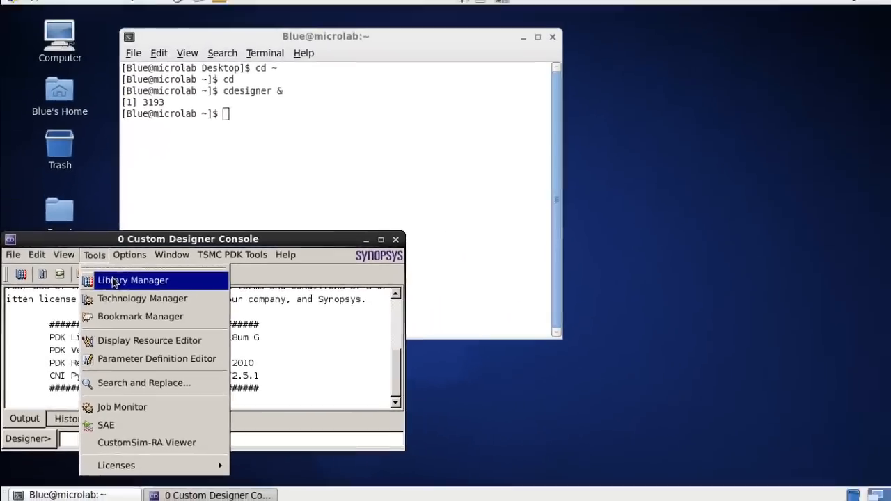
pyautogui.click(220, 128)
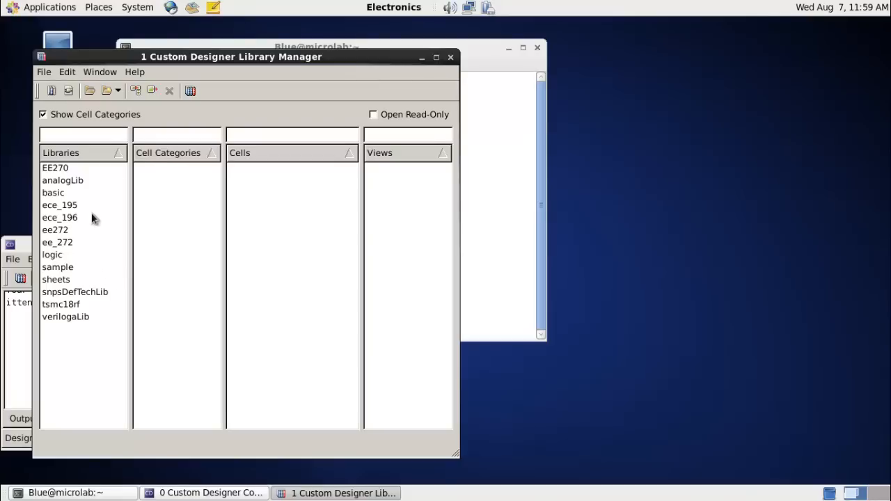
# - Open the schematic view of cell l2_nand2 from category l2 of the ece_195 library
pyautogui.click(70, 206)
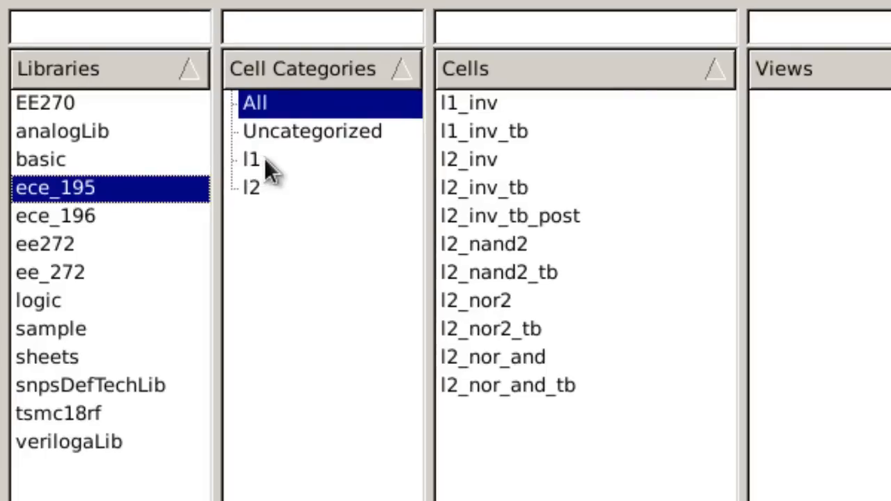
pyautogui.click(265, 160)
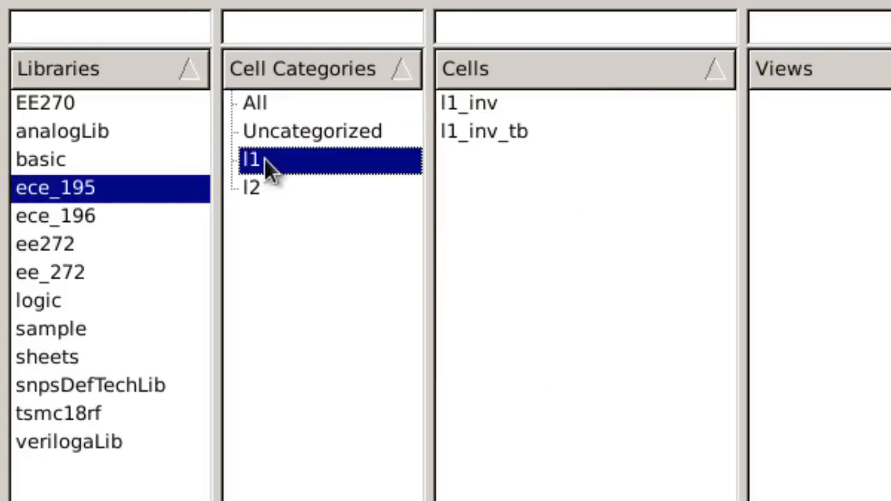
pyautogui.click(272, 189)
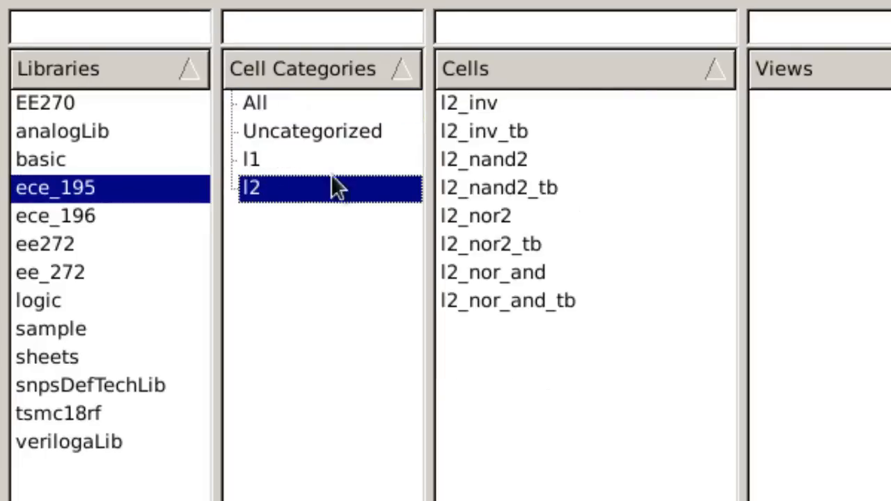
pyautogui.click(521, 161)
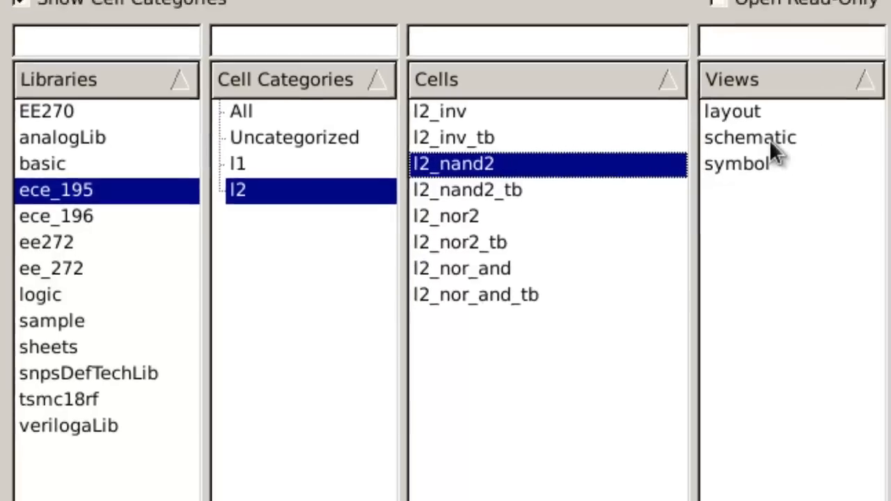
pyautogui.doubleClick(825, 133)
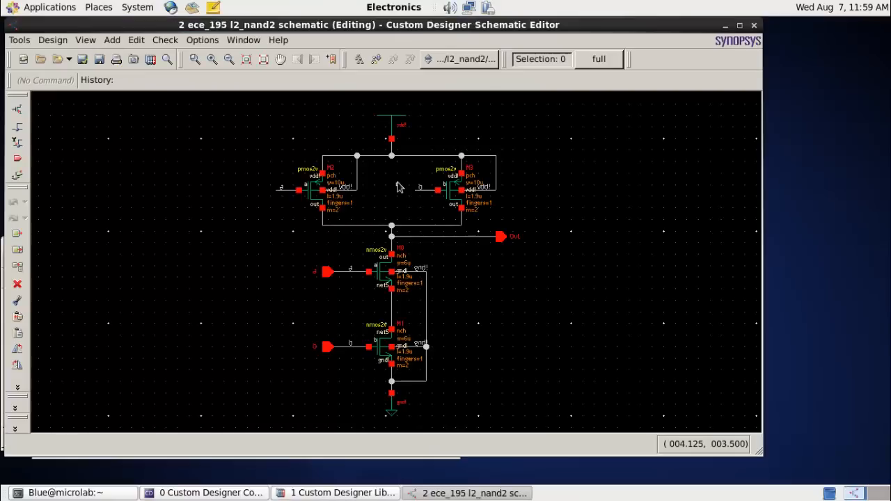
# - Examine the l2_nand2 schematic, including its PMOS pair, NMOS stack and output pin, and close the schematic
pyautogui.doubleClick(433, 28)
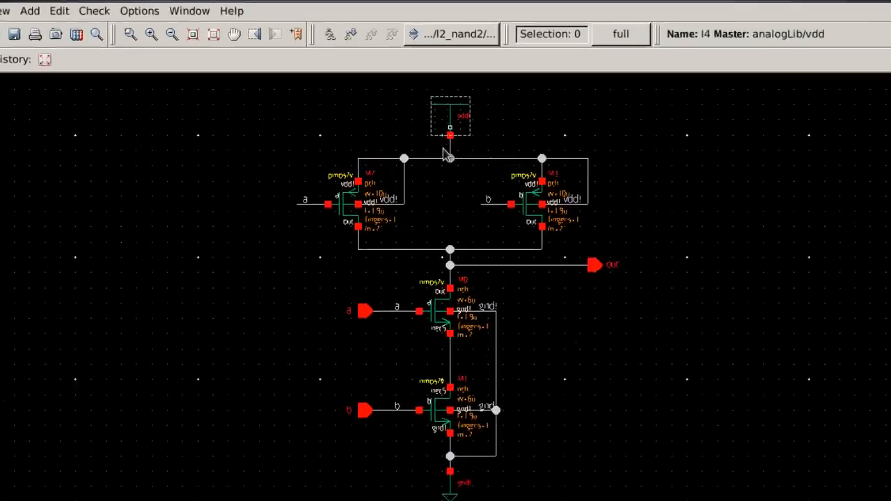
pyautogui.moveTo(890, 301); pyautogui.dragTo(890, 329)
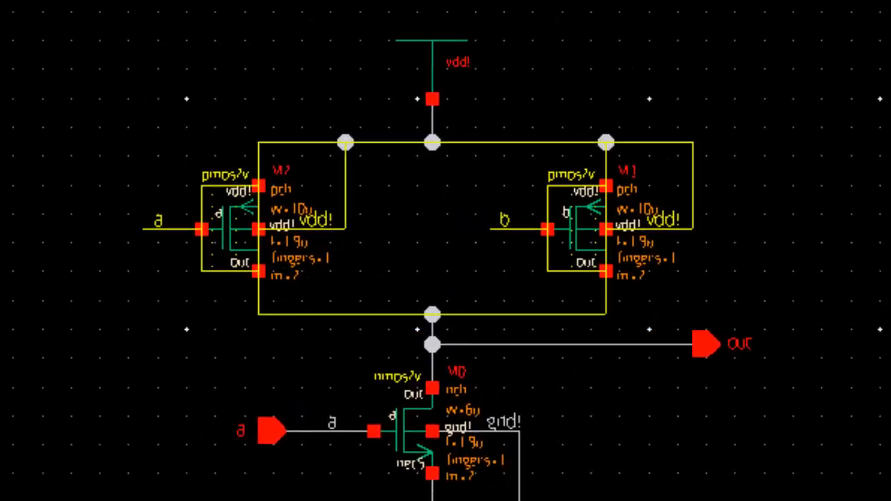
pyautogui.click(890, 328)
pyautogui.moveTo(220, 97); pyautogui.dragTo(805, 431)
pyautogui.moveTo(207, 69); pyautogui.dragTo(686, 404)
pyautogui.click(848, 233)
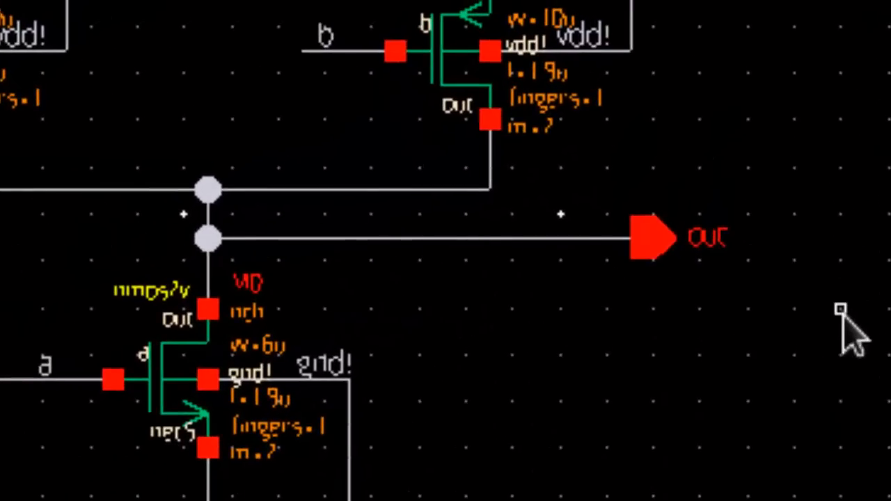
pyautogui.moveTo(842, 309); pyautogui.dragTo(21, 189)
pyautogui.click(821, 354)
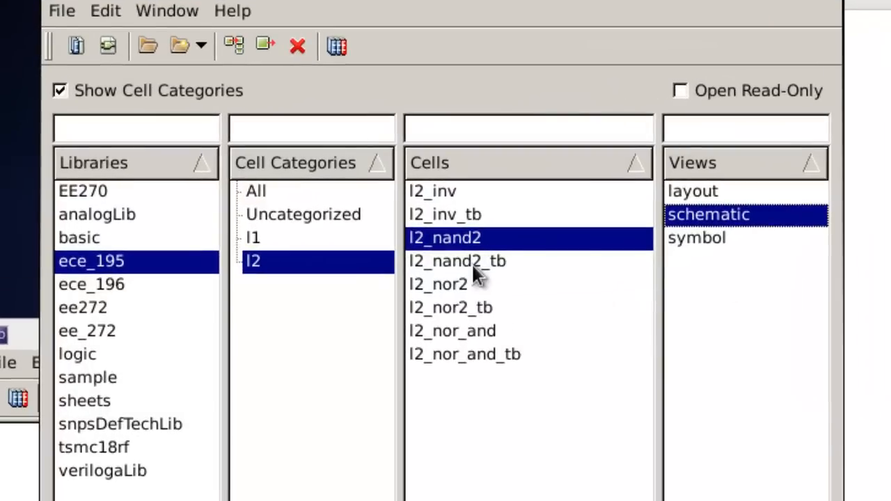
# - Open the schematic view of the testbench cell l2_nand2_tb
pyautogui.click(473, 267)
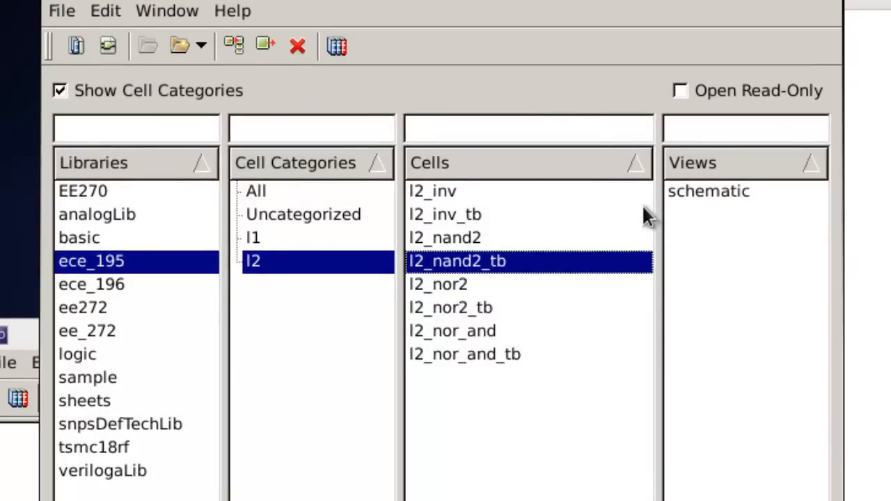
pyautogui.doubleClick(693, 191)
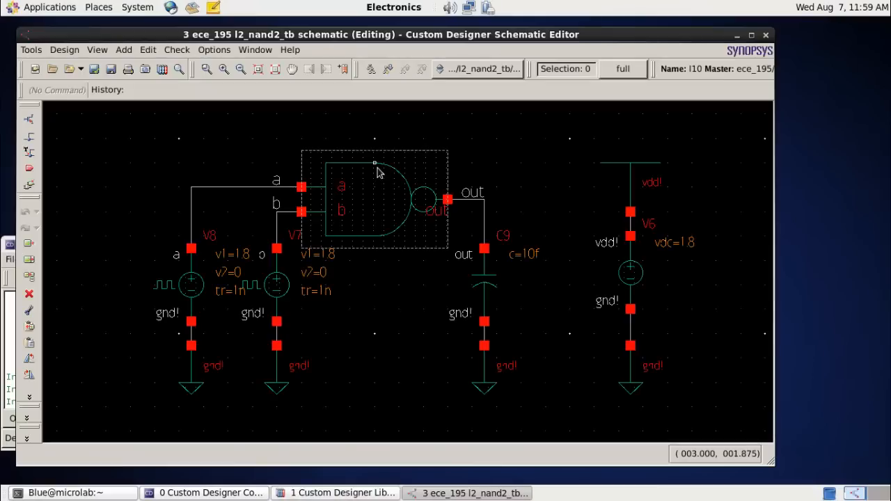
pyautogui.doubleClick(401, 36)
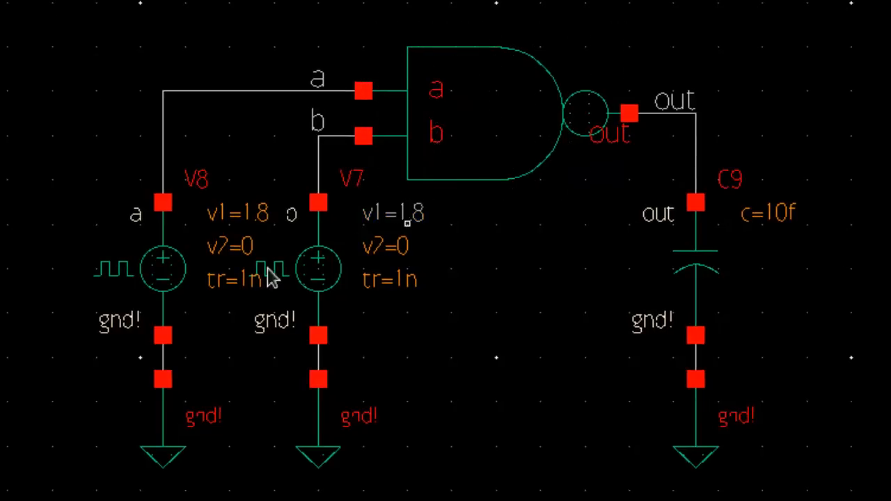
# - Examine the testbench's two pulse sources, output load capacitor and DC supply, and minimize the schematic window
pyautogui.moveTo(72, 178); pyautogui.dragTo(425, 379)
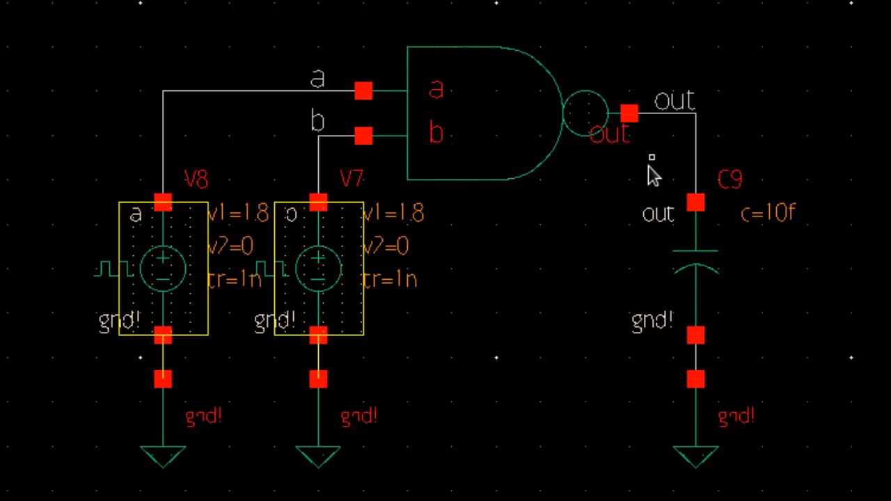
pyautogui.moveTo(650, 157); pyautogui.dragTo(780, 357)
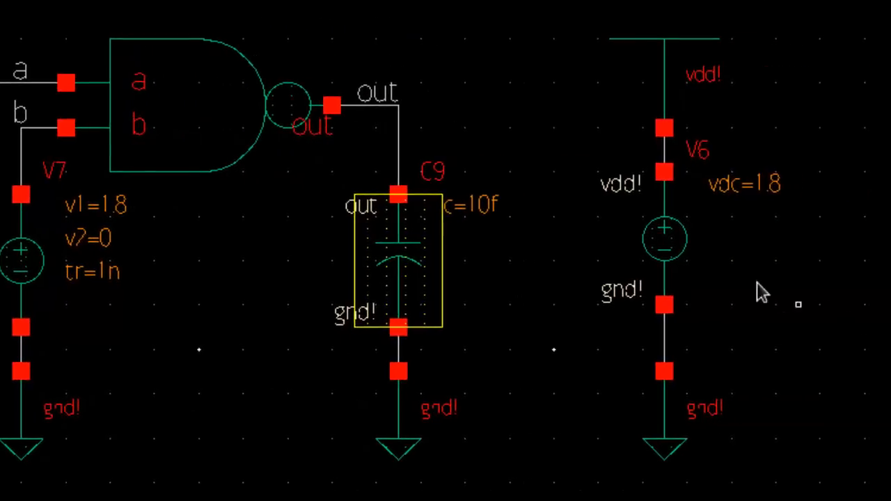
pyautogui.moveTo(755, 283); pyautogui.dragTo(612, 159)
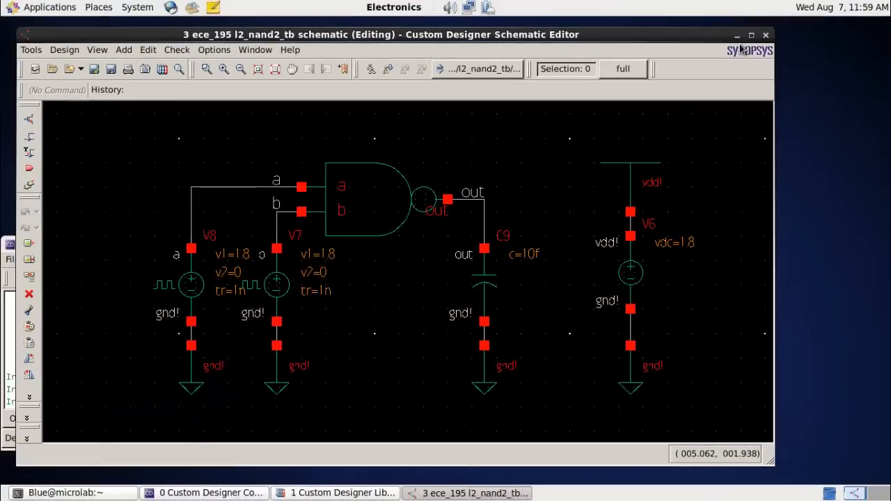
pyautogui.click(737, 34)
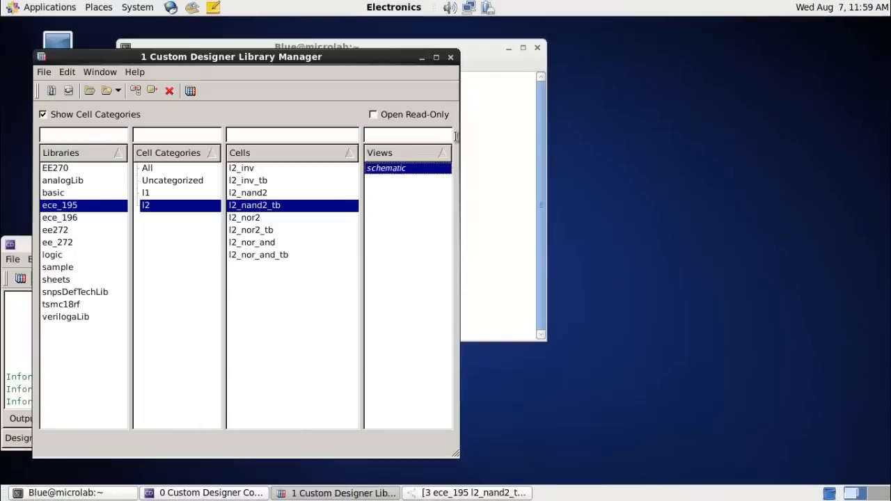
# - View the symbol of cell l2_nand2 and close the symbol editor
pyautogui.click(310, 192)
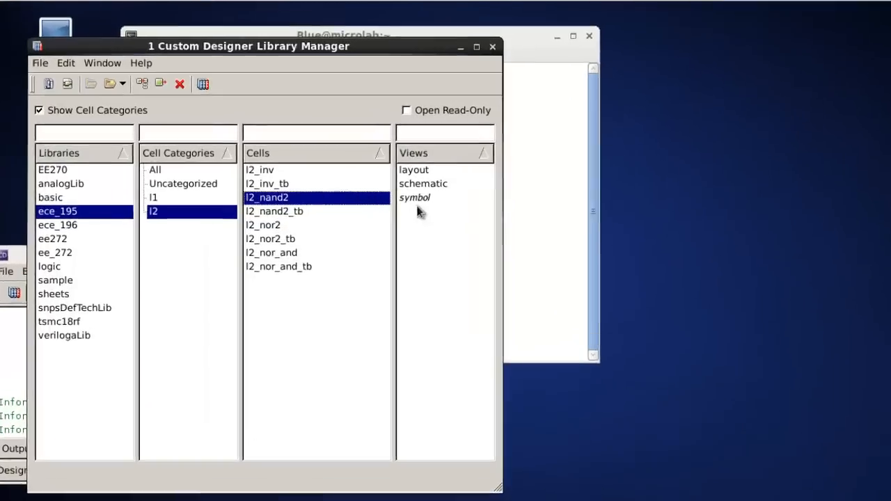
pyautogui.doubleClick(418, 200)
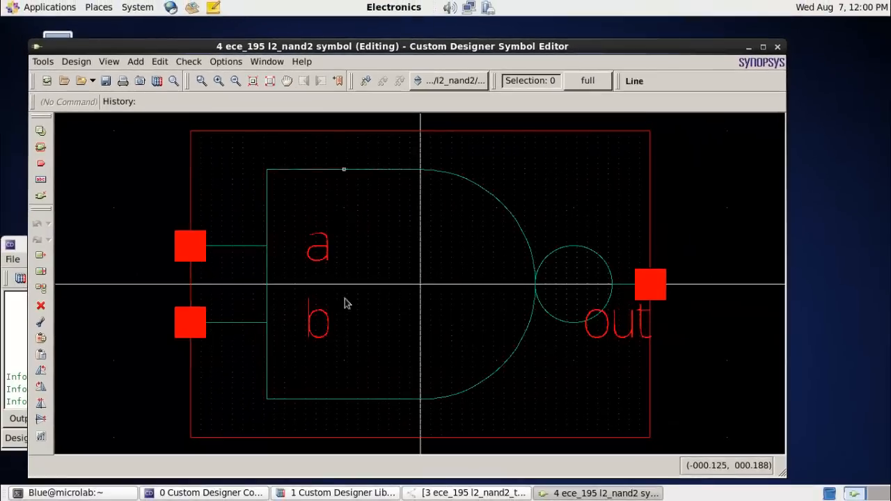
pyautogui.click(777, 48)
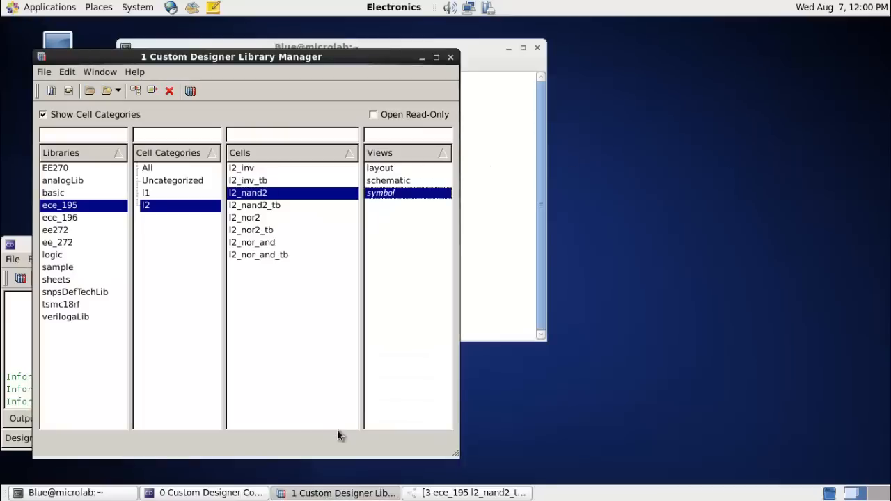
# - Bring back the l2_nand2_tb schematic and start the SAE simulation environment for it
pyautogui.click(474, 493)
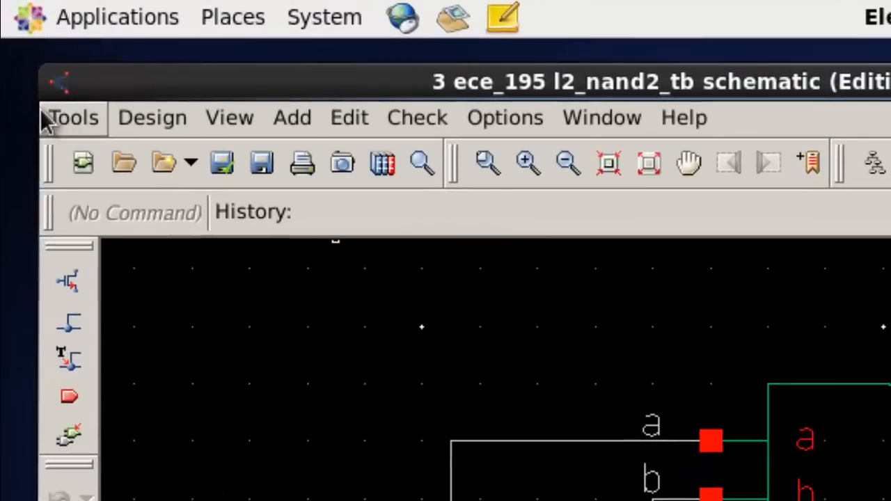
pyautogui.click(60, 117)
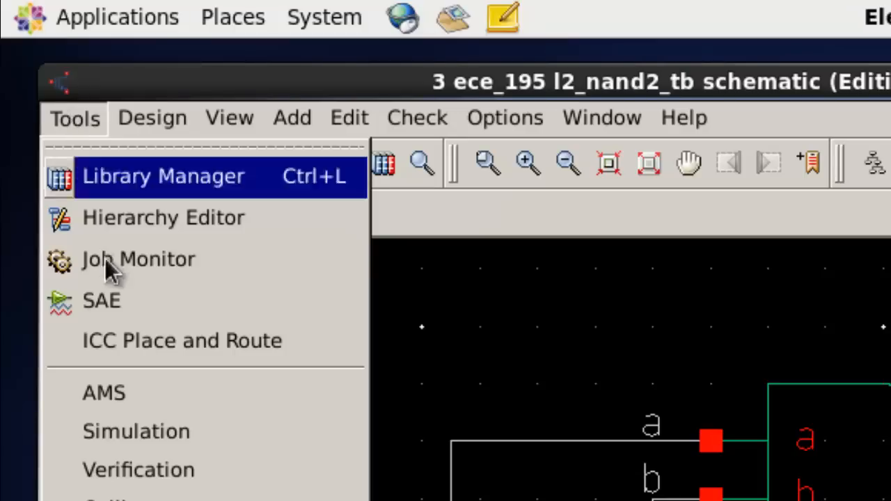
pyautogui.click(133, 304)
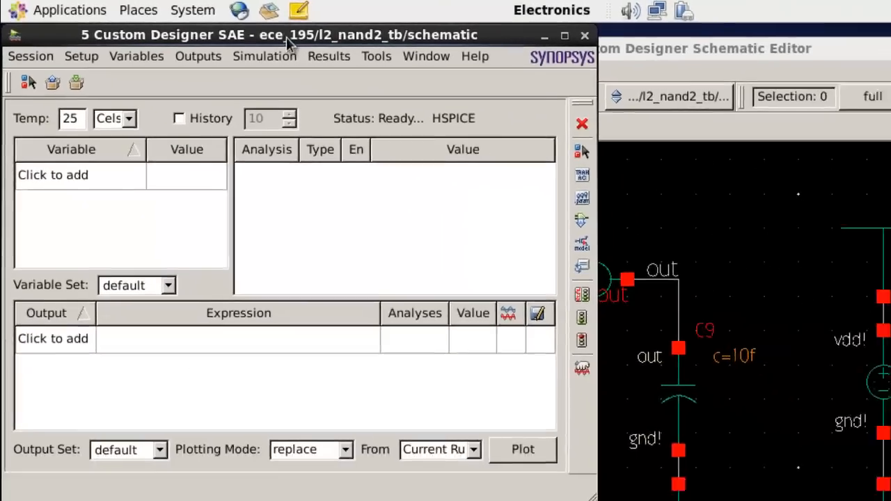
# - Add the model file rf018.l from the Synopsys/models/hspice folder to the simulation's model files
pyautogui.moveTo(516, 121); pyautogui.dragTo(877, 121)
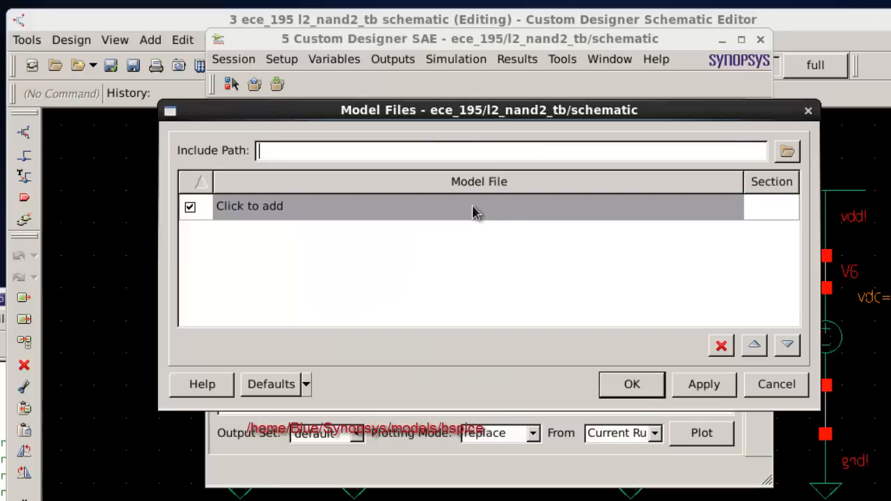
pyautogui.click(550, 204)
pyautogui.click(728, 204)
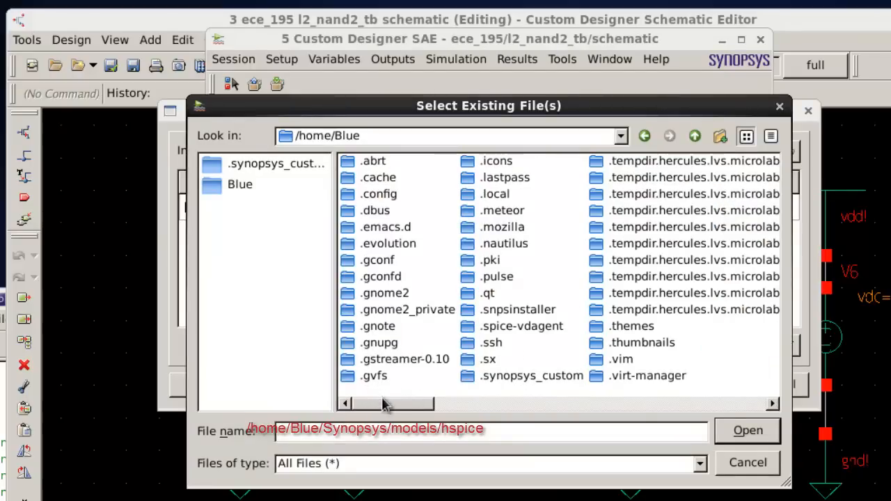
pyautogui.moveTo(393, 408); pyautogui.dragTo(485, 409)
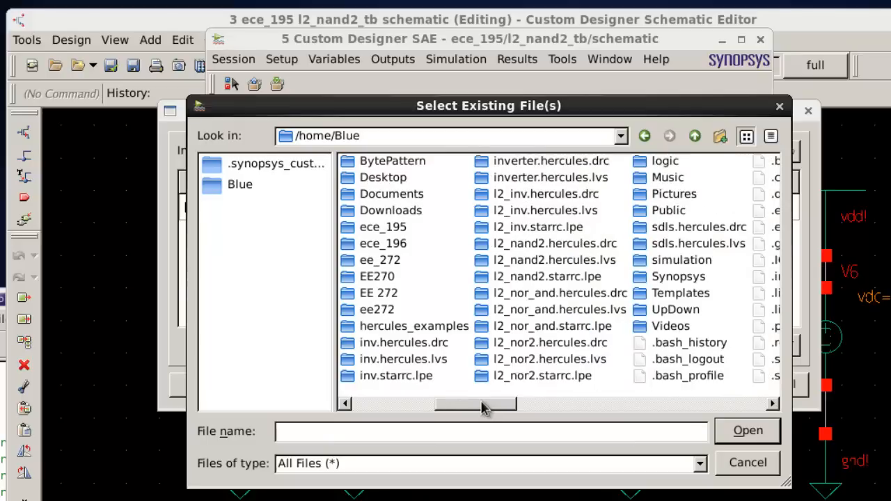
pyautogui.doubleClick(679, 277)
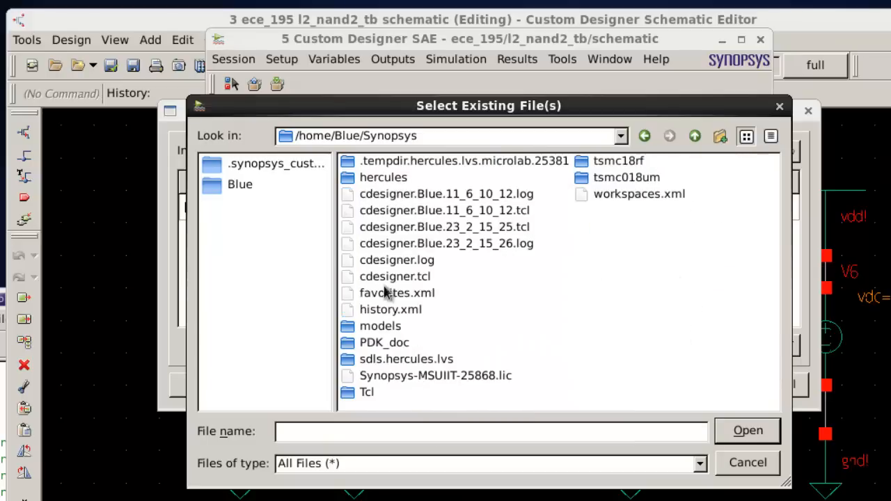
pyautogui.doubleClick(383, 326)
pyautogui.doubleClick(372, 178)
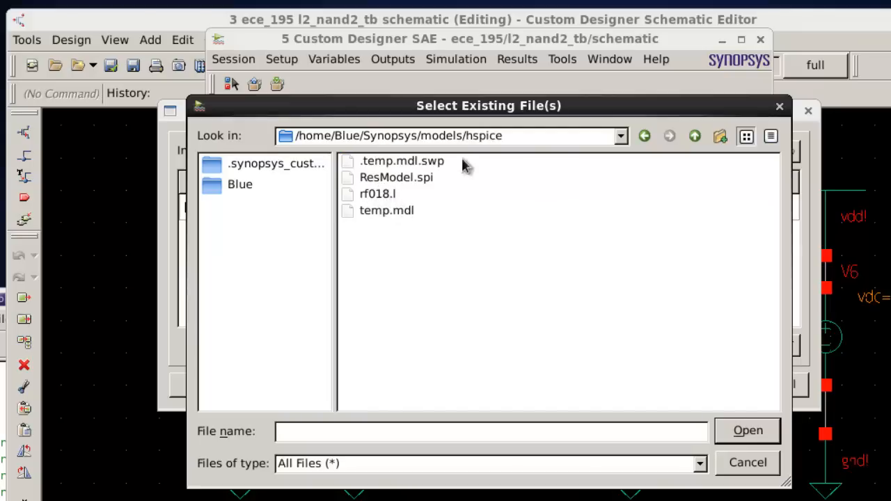
pyautogui.doubleClick(380, 195)
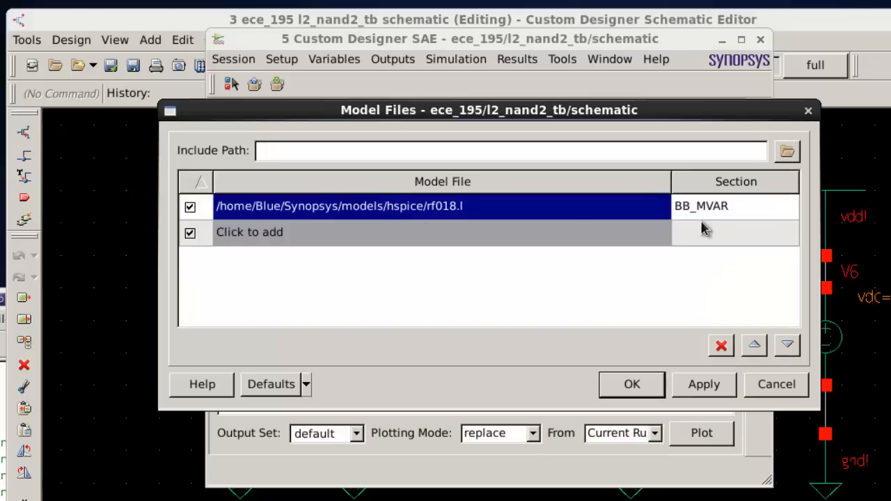
# - Set the section of model file rf018.l to TT and accept the model file setup
pyautogui.click(732, 208)
pyautogui.click(733, 209)
pyautogui.press('t')
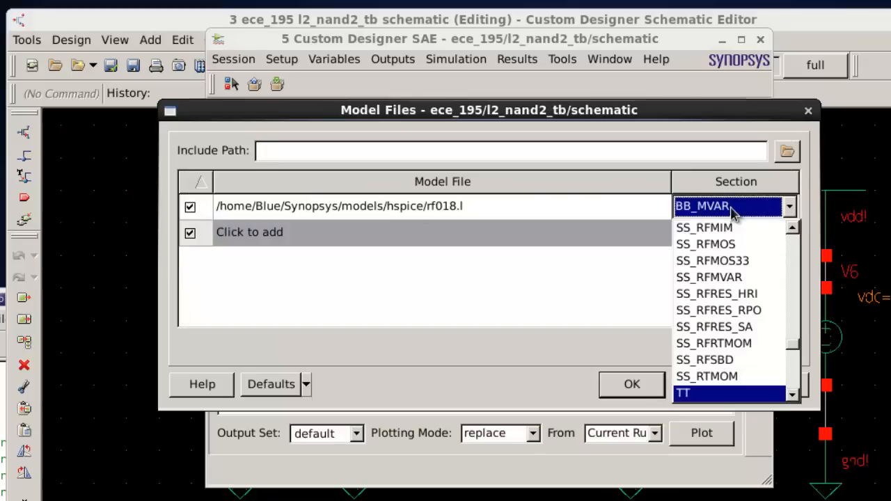
pyautogui.press('Return')
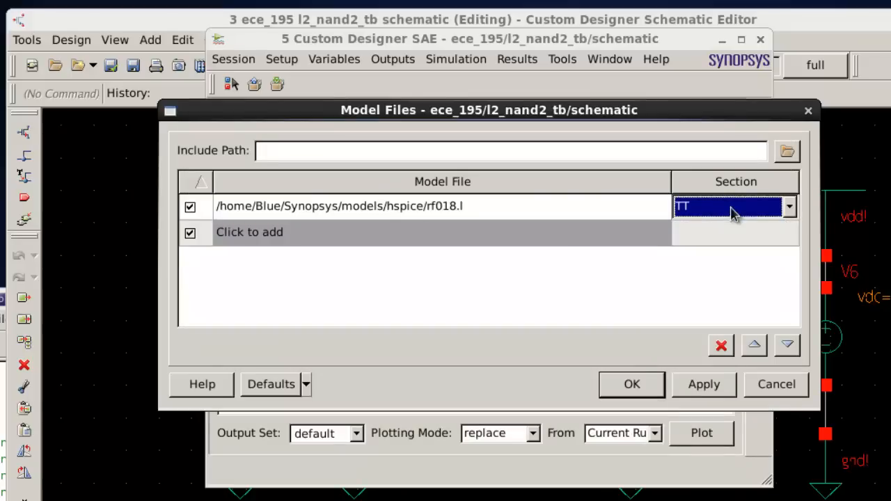
pyautogui.click(632, 384)
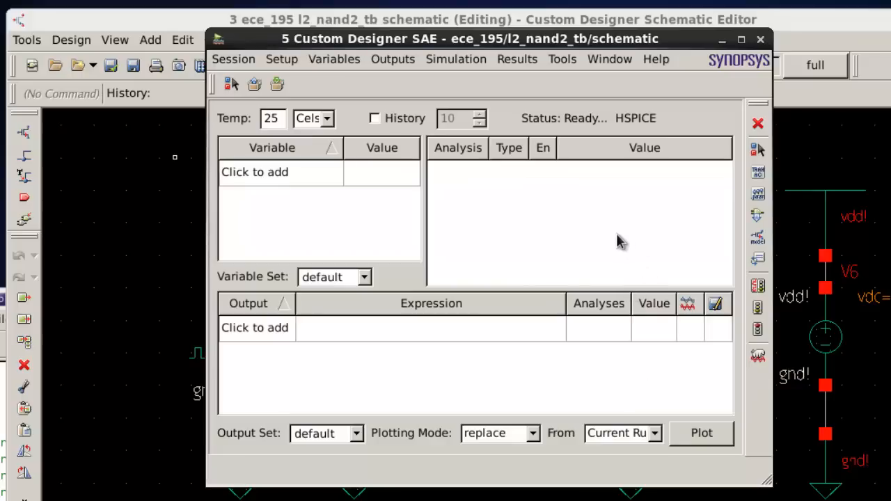
# - Create an enabled transient analysis with start time 0, time step 1f and stop time 320n
pyautogui.click(234, 59)
pyautogui.moveTo(281, 59)
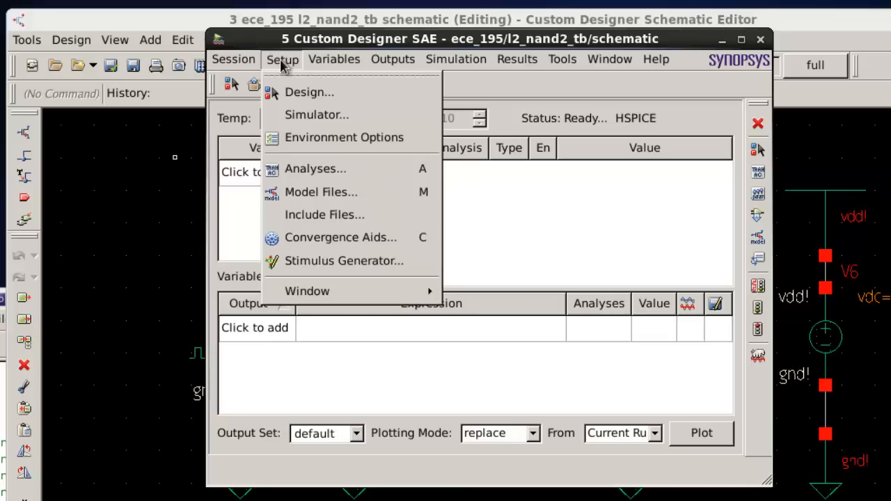
pyautogui.click(287, 169)
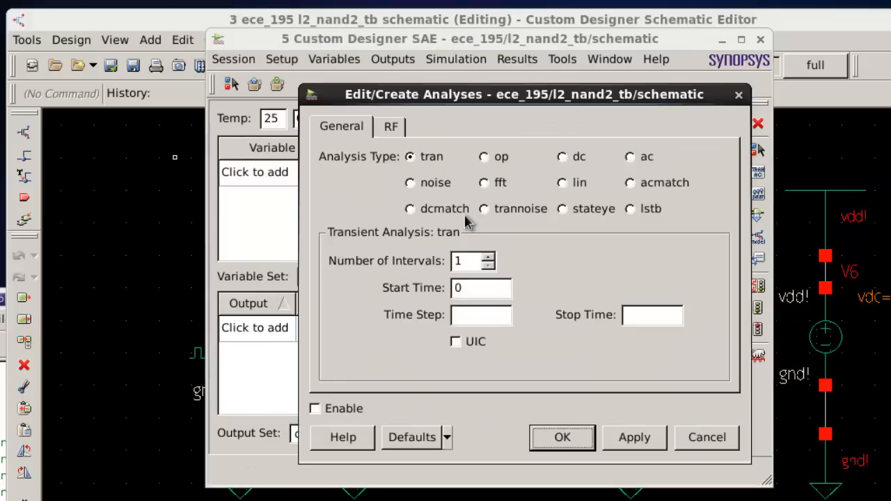
pyautogui.click(466, 316)
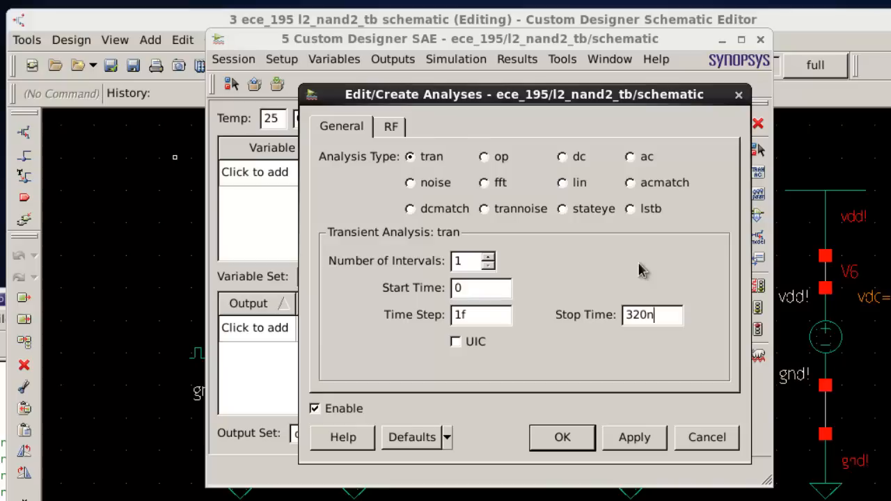
pyautogui.click(566, 437)
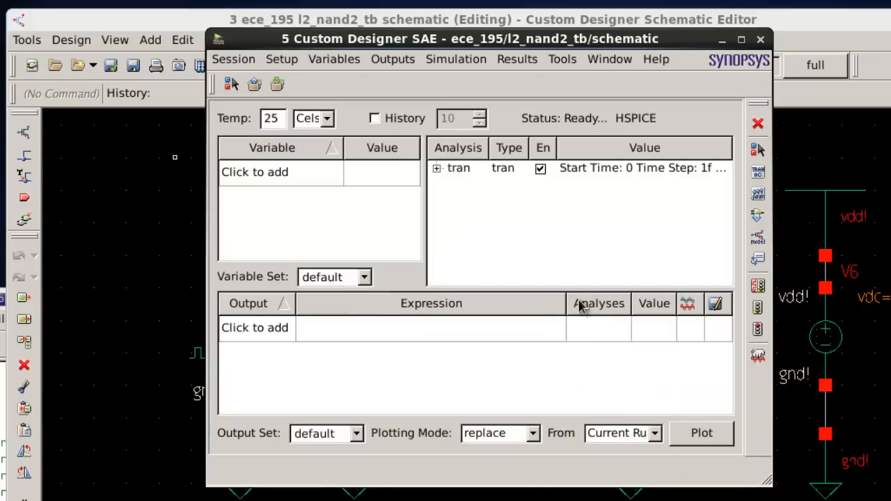
# - Add the voltages of nets a, b and out as plotted outputs by picking them in the schematic
pyautogui.click(543, 336)
pyautogui.click(555, 330)
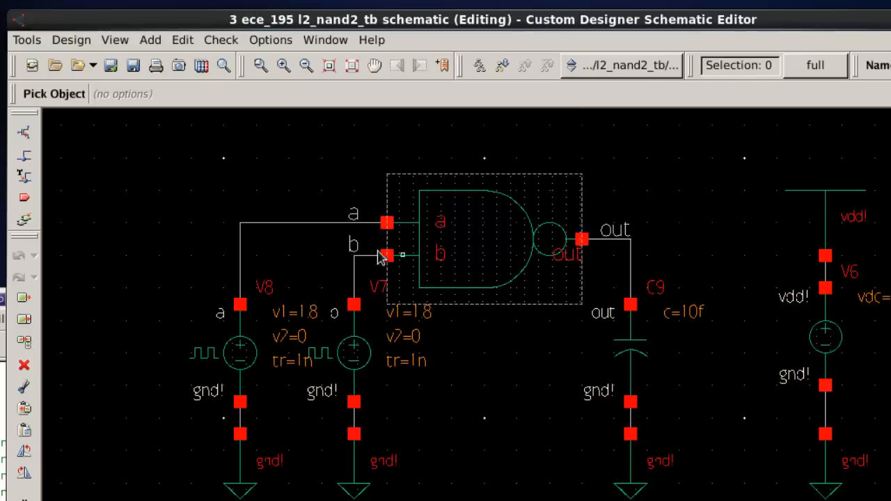
pyautogui.click(363, 224)
pyautogui.click(432, 356)
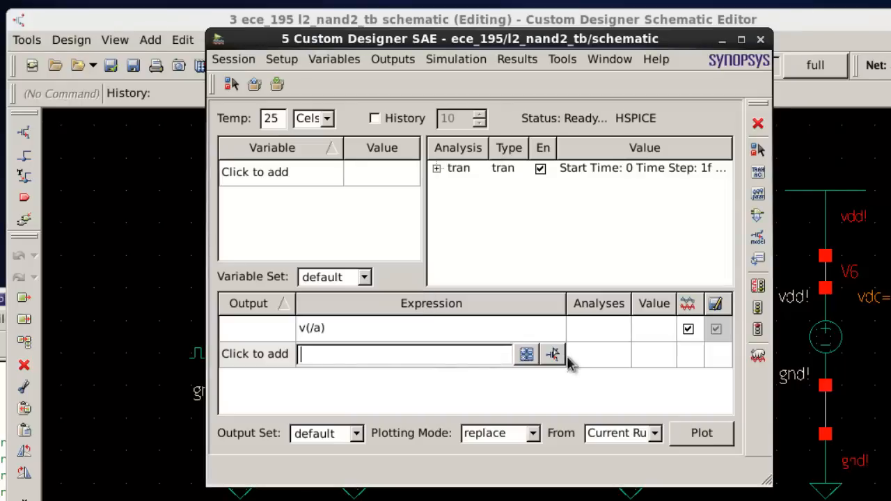
pyautogui.click(552, 354)
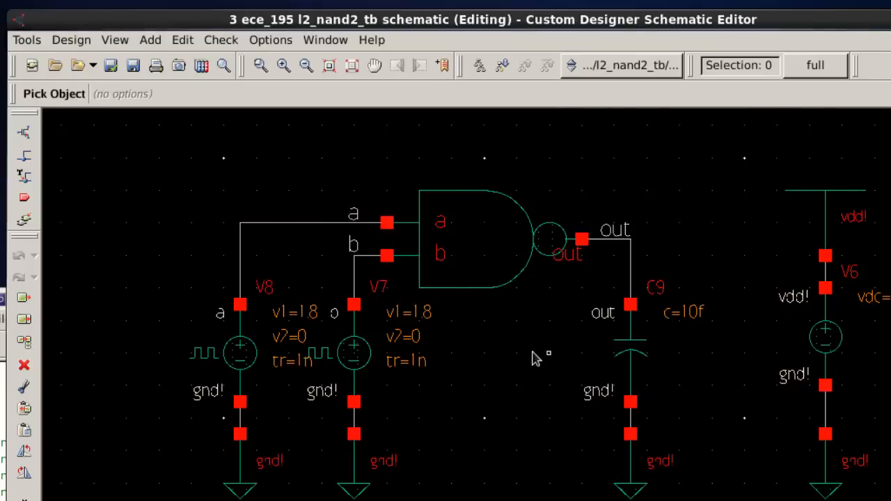
pyautogui.click(354, 260)
pyautogui.click(453, 379)
pyautogui.click(553, 380)
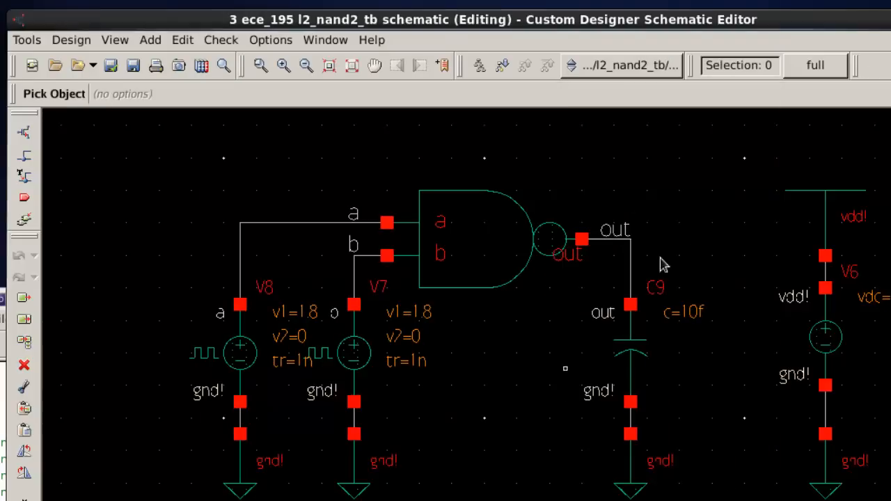
pyautogui.click(629, 241)
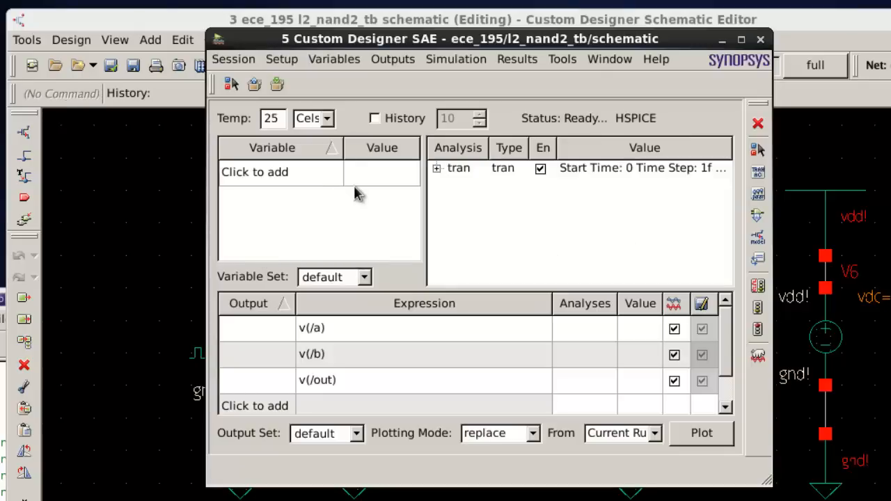
# - Save the simulation state as HSPICE_default in the states directory ~/.synopsys_custom/sae_states
pyautogui.click(563, 257)
pyautogui.hotkey('ctrl', 's')
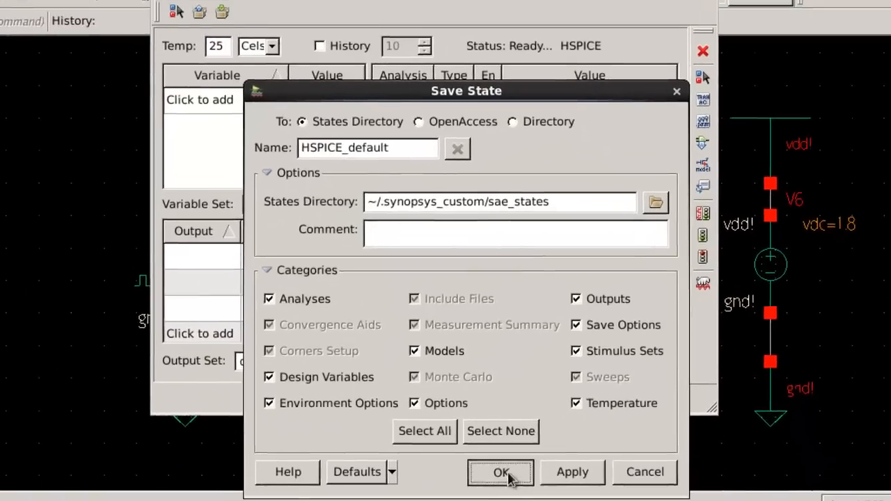
pyautogui.click(511, 436)
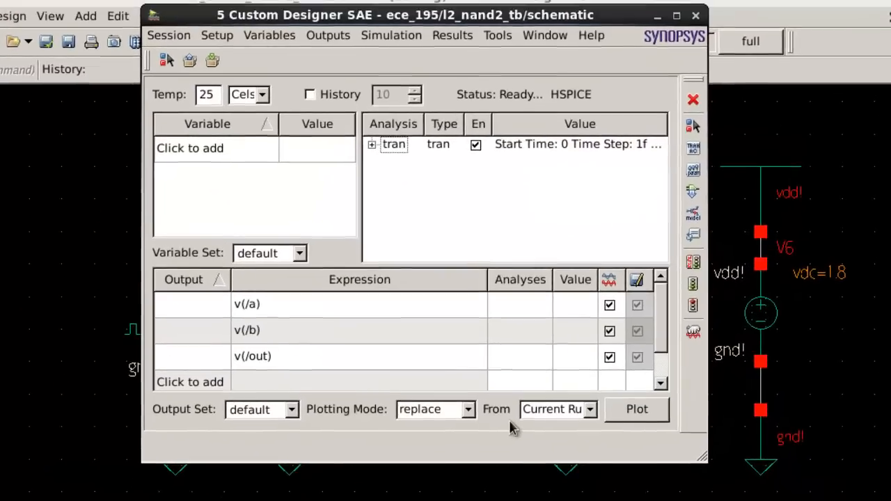
# - Netlist and run the simulation, checking and saving the changed l2_nand2_tb schematic
pyautogui.click(399, 43)
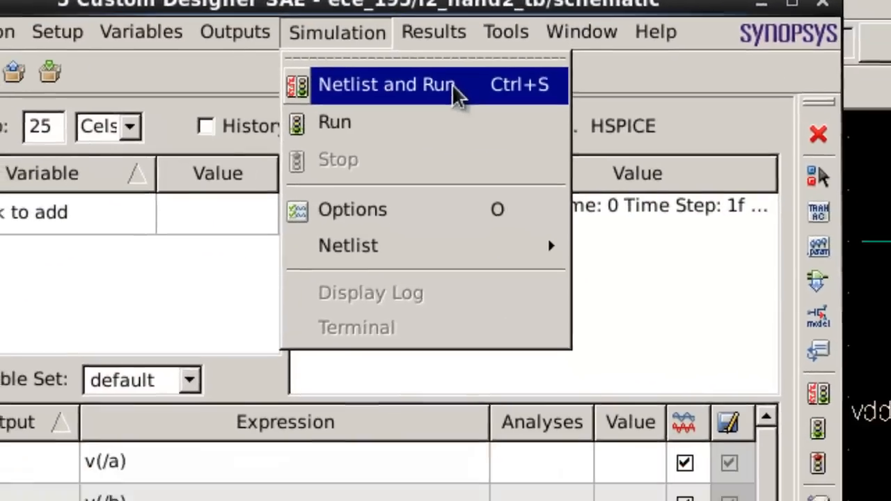
pyautogui.click(480, 110)
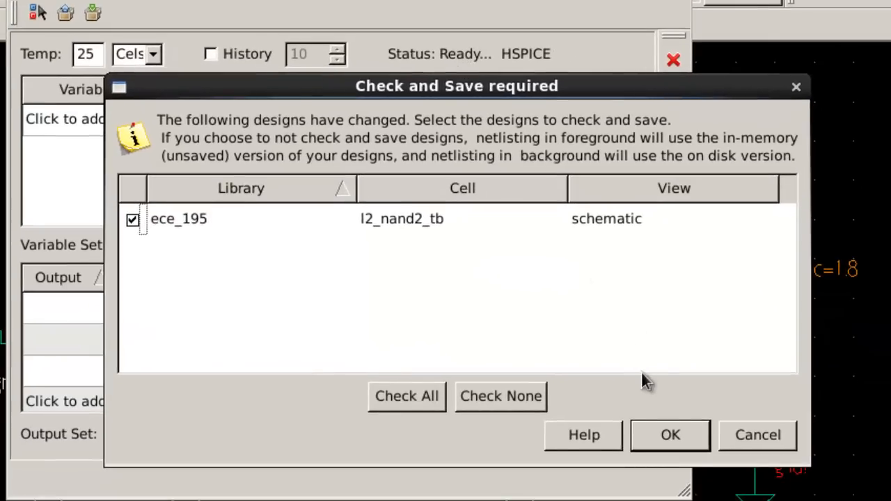
pyautogui.click(657, 438)
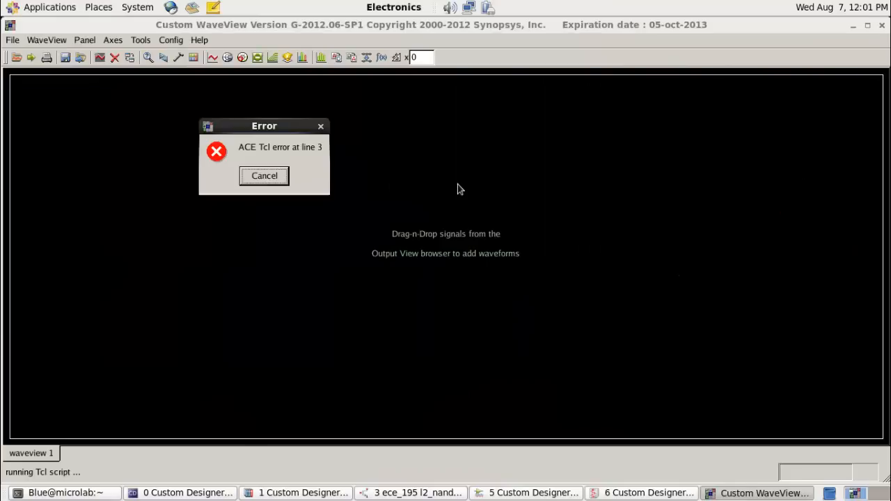
# - Dismiss the Tcl error in Custom WaveView and load the waveform file hspice.tr0 from the results folder
pyautogui.click(271, 180)
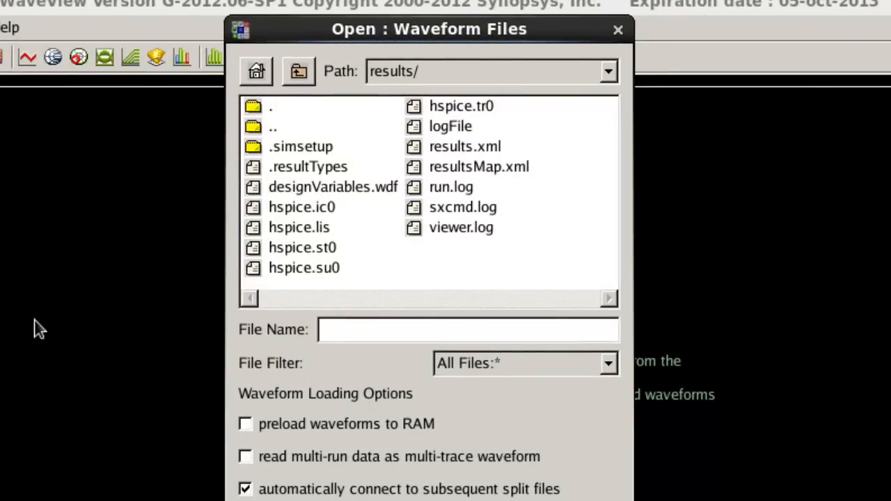
pyautogui.moveTo(462, 34); pyautogui.dragTo(474, 6)
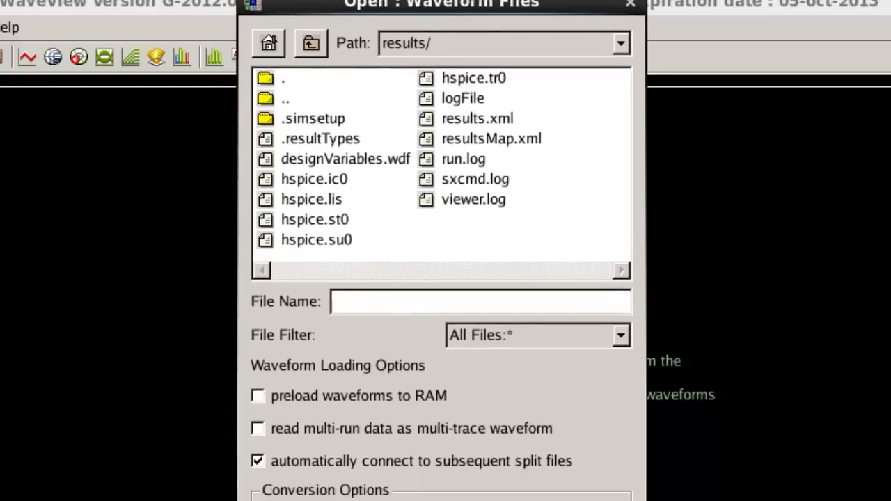
pyautogui.click(505, 76)
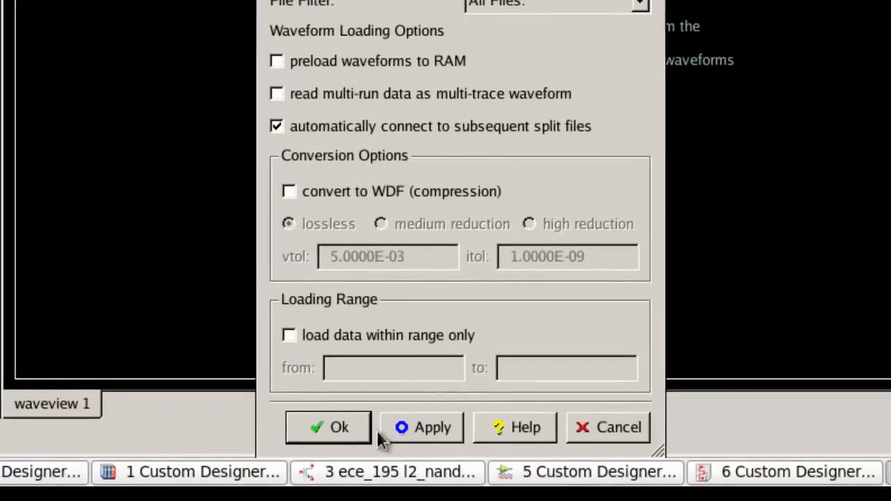
pyautogui.click(369, 426)
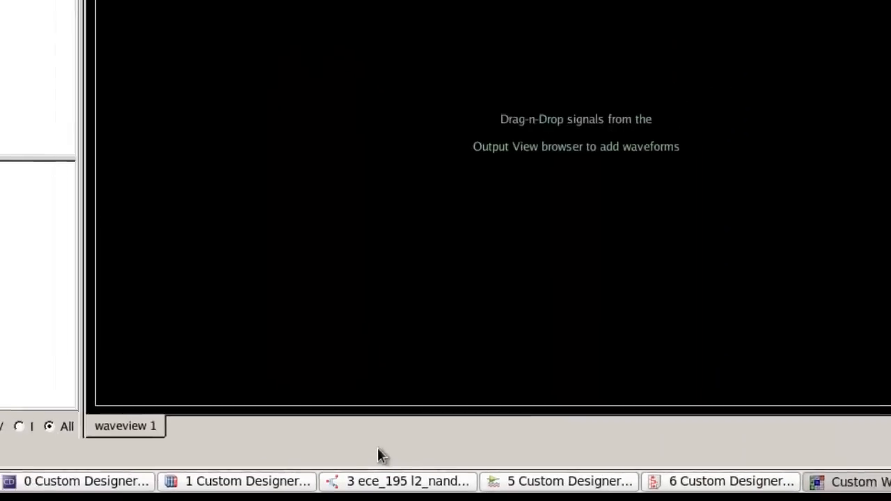
# - Expand hspice.tr0 down to toplevel and plot the signals a, b and out
pyautogui.click(10, 88)
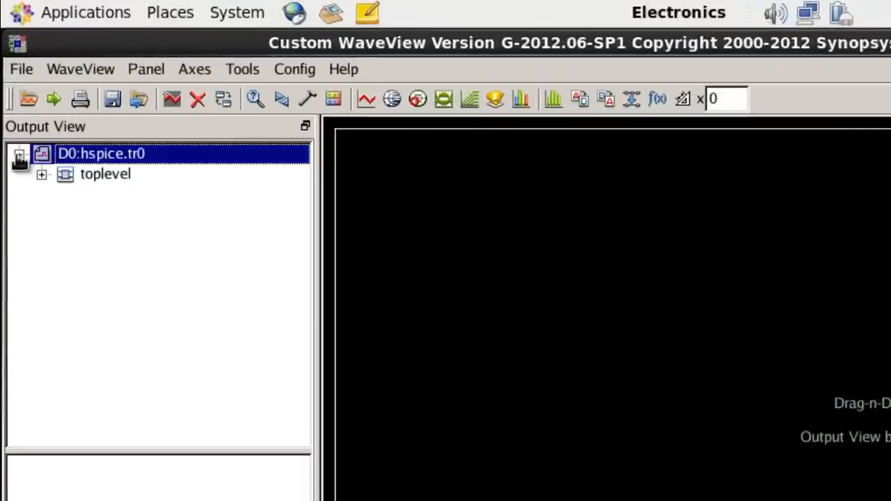
pyautogui.click(41, 174)
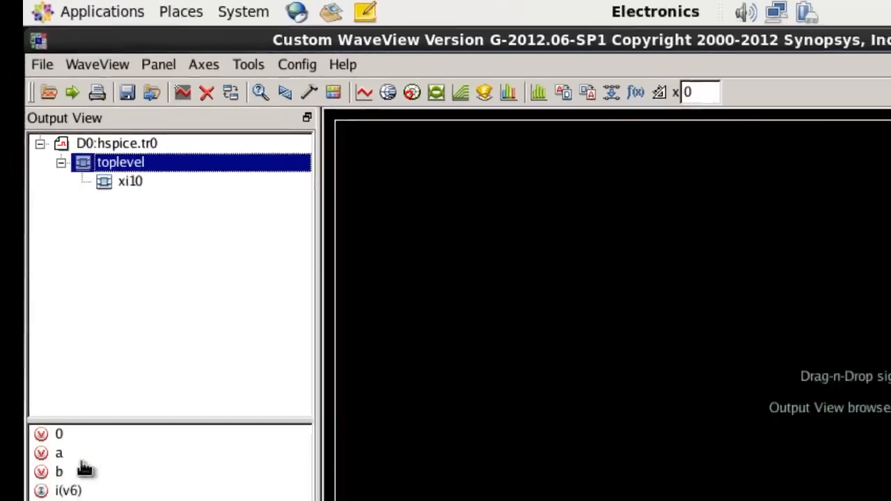
pyautogui.doubleClick(60, 454)
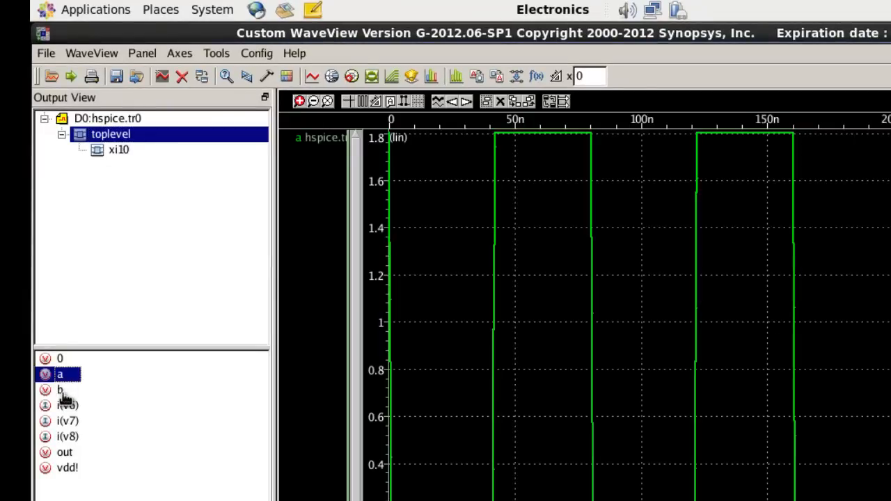
pyautogui.doubleClick(62, 393)
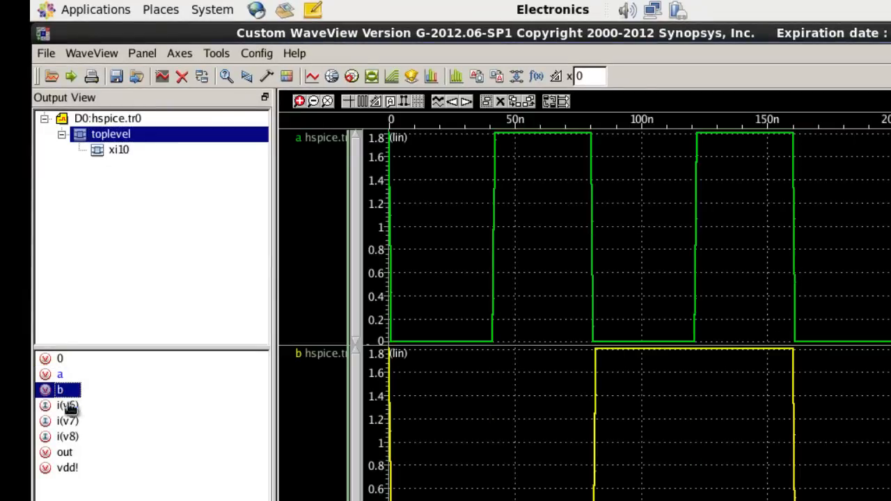
pyautogui.doubleClick(70, 453)
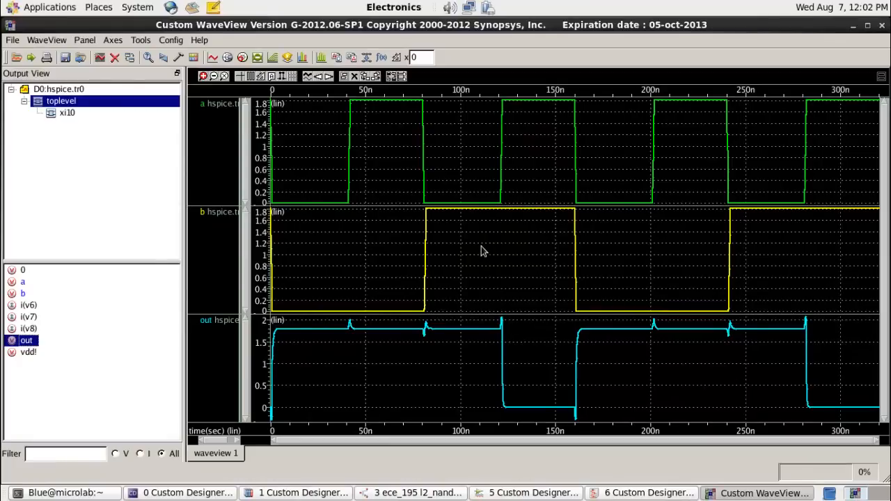
# - Examine the a, b and out waveforms over the full time range and close up from 0 to about 125 ns
pyautogui.moveTo(351, 275); pyautogui.dragTo(134, 280)
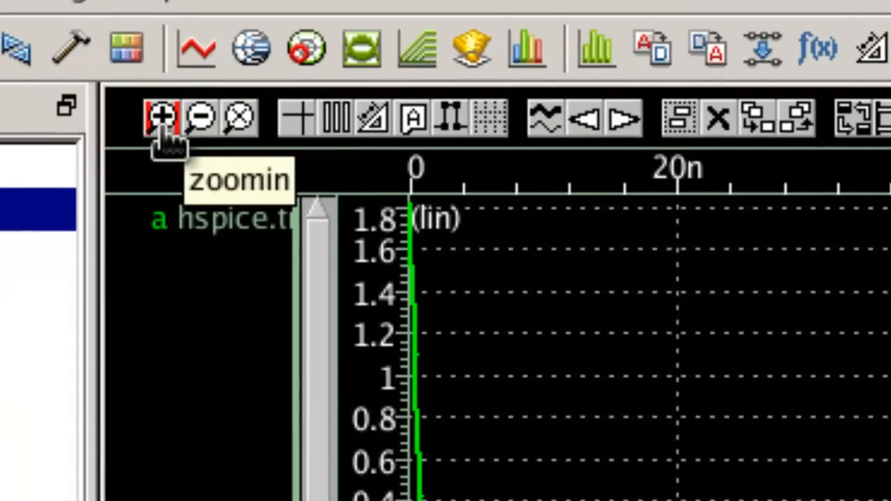
pyautogui.click(237, 119)
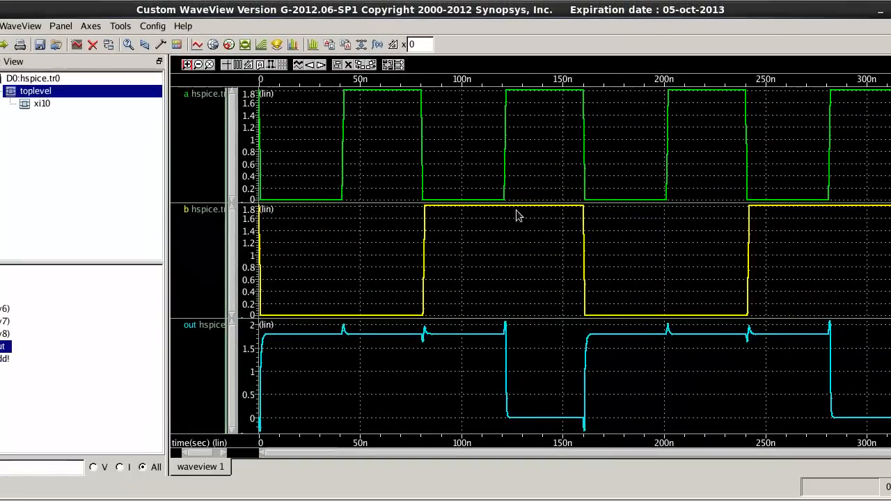
pyautogui.moveTo(590, 216); pyautogui.dragTo(247, 209)
pyautogui.moveTo(238, 178); pyautogui.dragTo(240, 180)
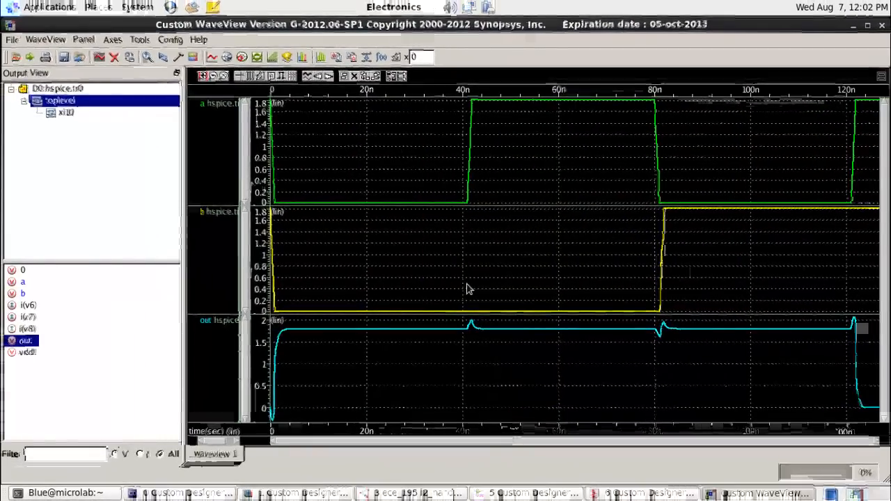
# - Show the full waveform range, and close Custom WaveView, the simulation log viewer, SAE and the l2_nand2_tb schematic
pyautogui.click(223, 76)
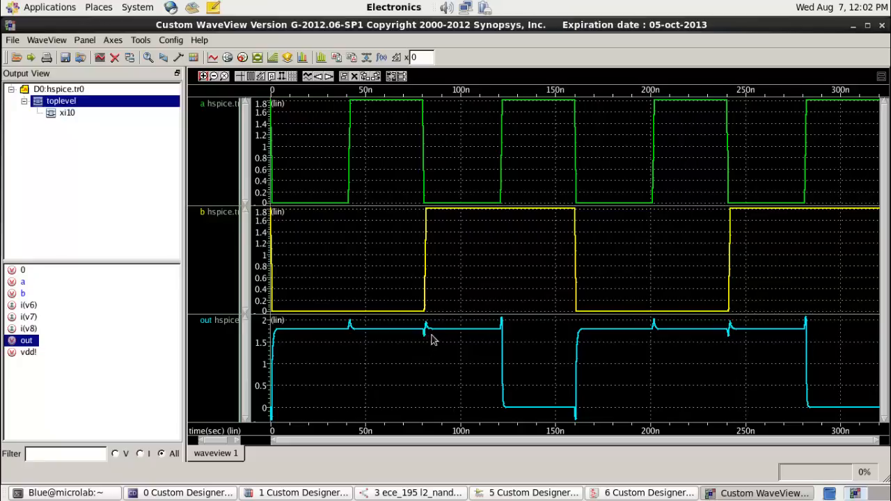
pyautogui.click(881, 25)
pyautogui.click(420, 220)
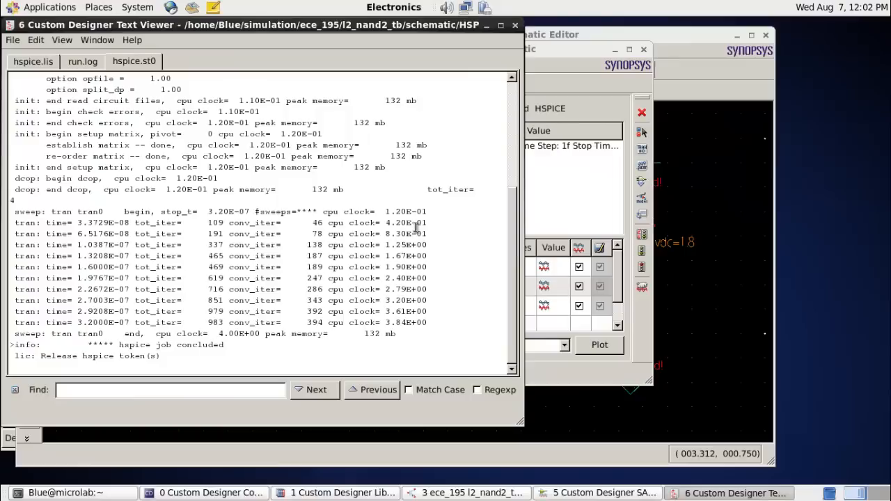
pyautogui.click(519, 32)
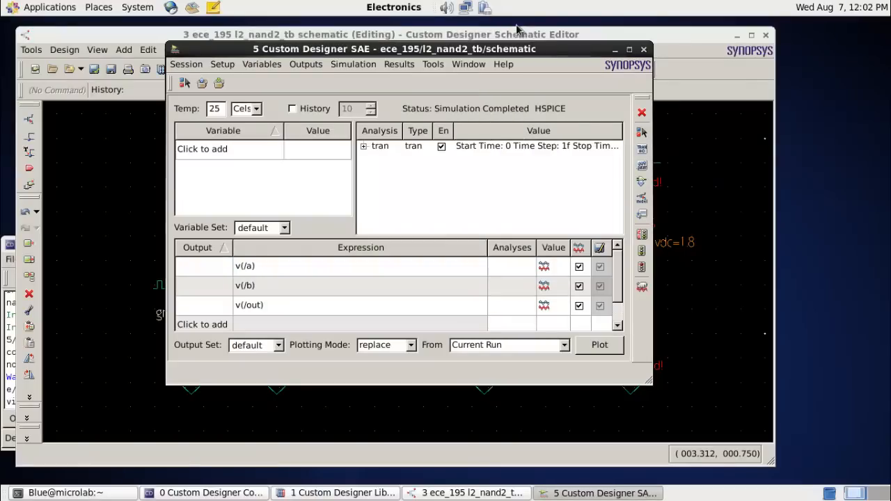
pyautogui.click(643, 49)
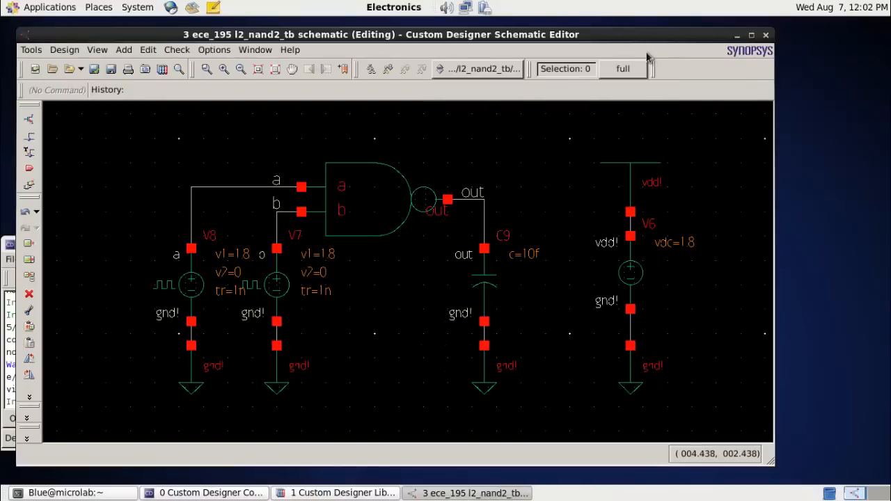
pyautogui.click(766, 35)
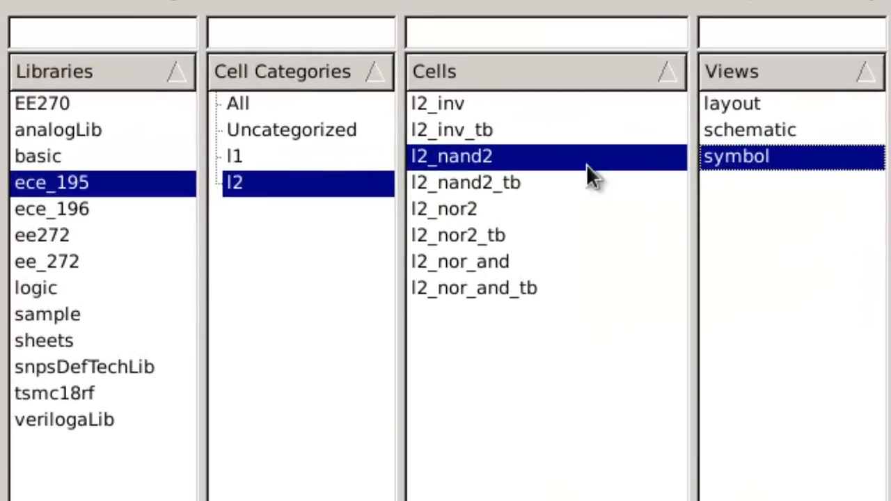
# - Open the layout view of cell l2_nand2 from library ece_195, maximized and fitted to the whole design
pyautogui.click(760, 132)
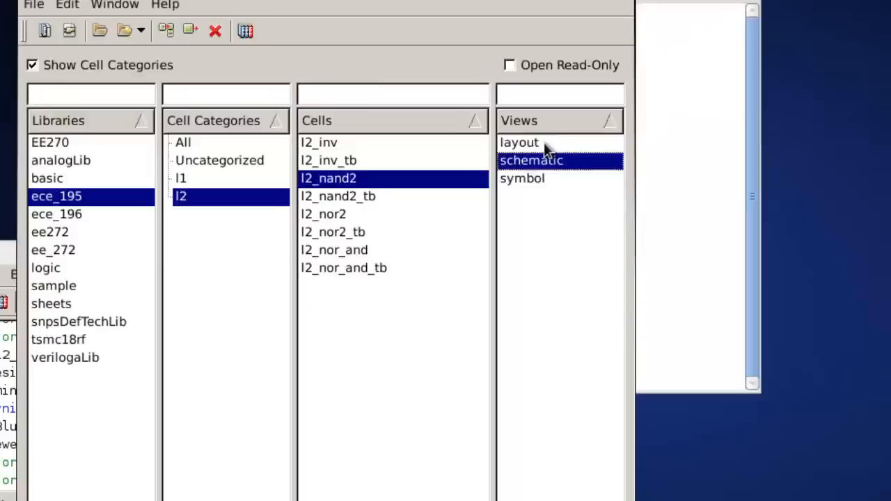
pyautogui.doubleClick(738, 105)
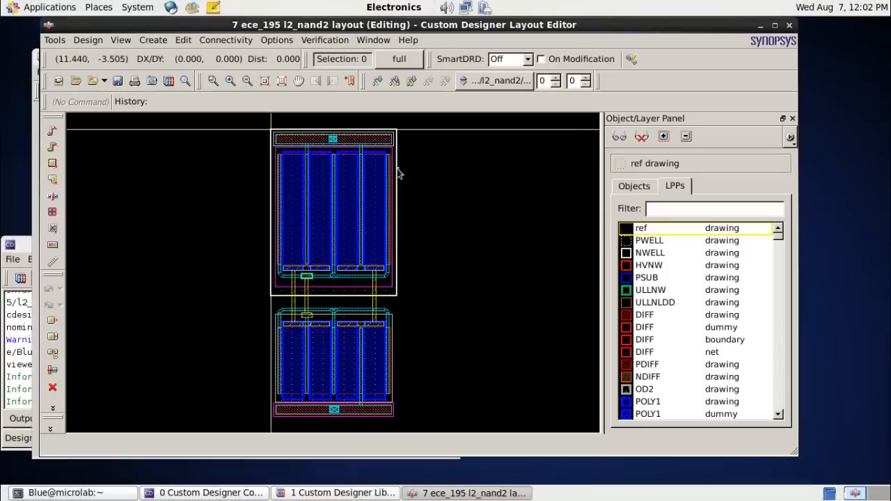
pyautogui.doubleClick(418, 27)
pyautogui.press('f')
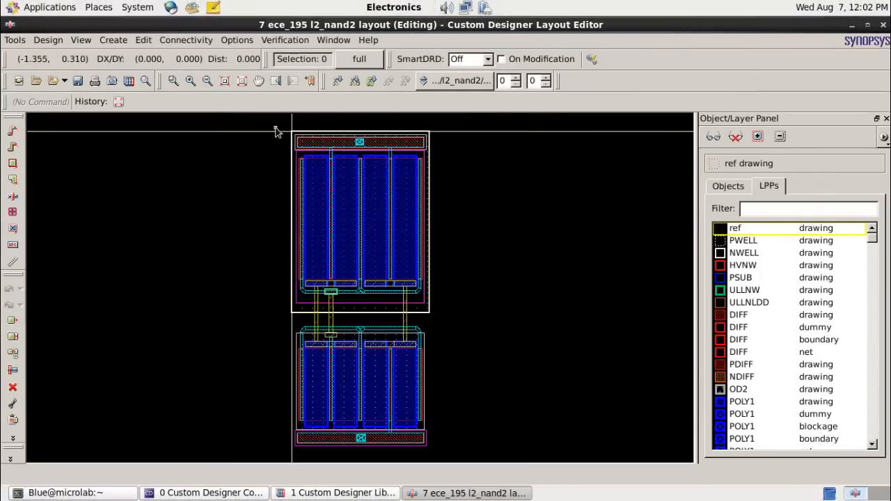
pyautogui.moveTo(286, 128); pyautogui.dragTo(441, 454)
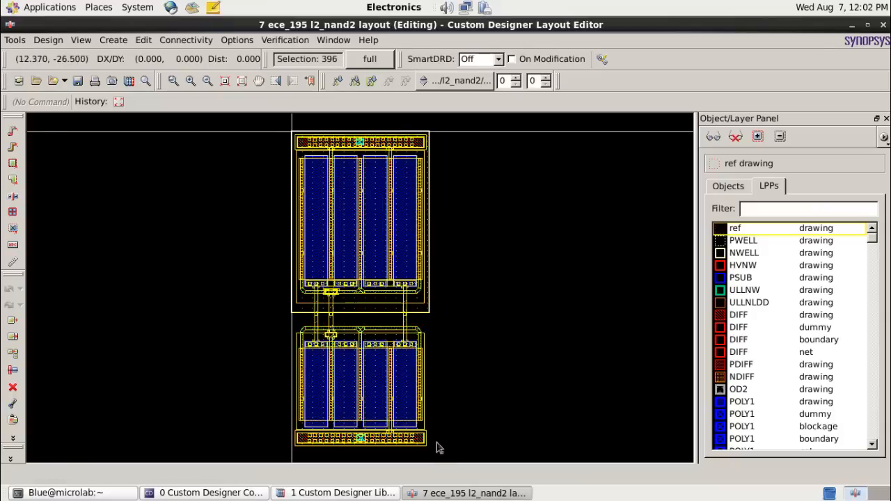
pyautogui.click(520, 167)
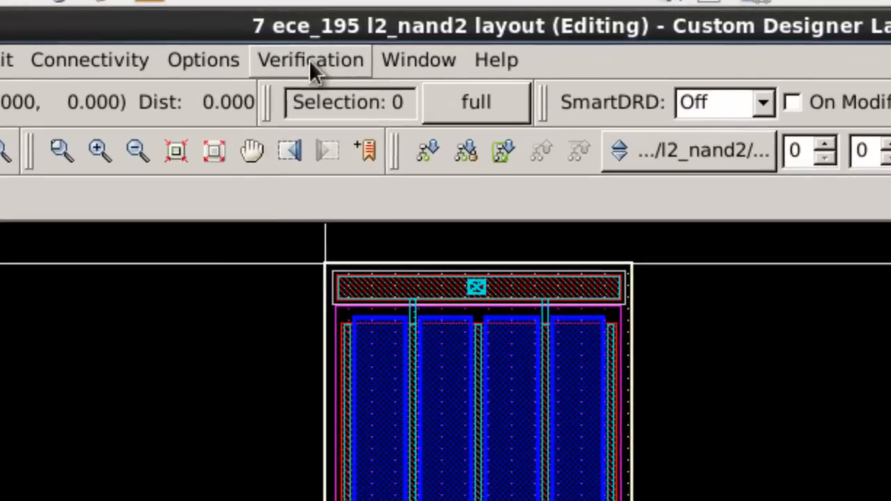
# - Open the DRC setup for the l2_nand2 layout and choose the runset HLM18_LM16_6M.28a.ev from /home/Blue/Synopsys/hercules/drc
pyautogui.click(299, 52)
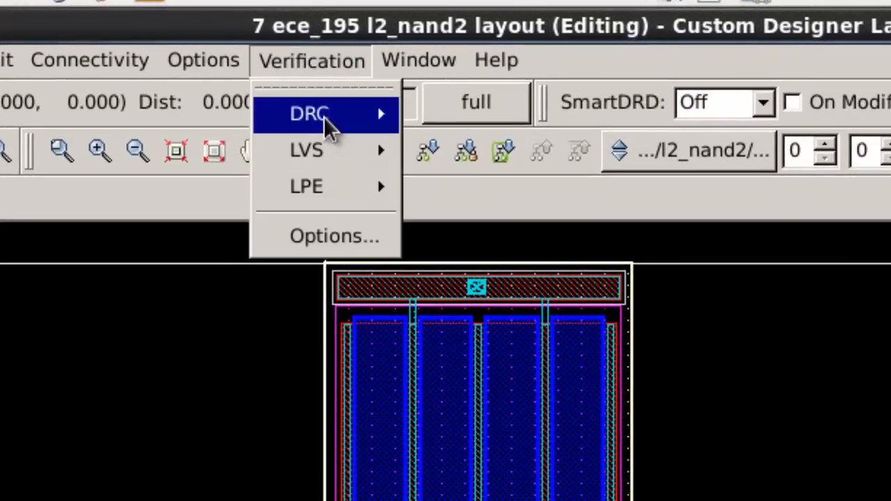
pyautogui.moveTo(310, 98)
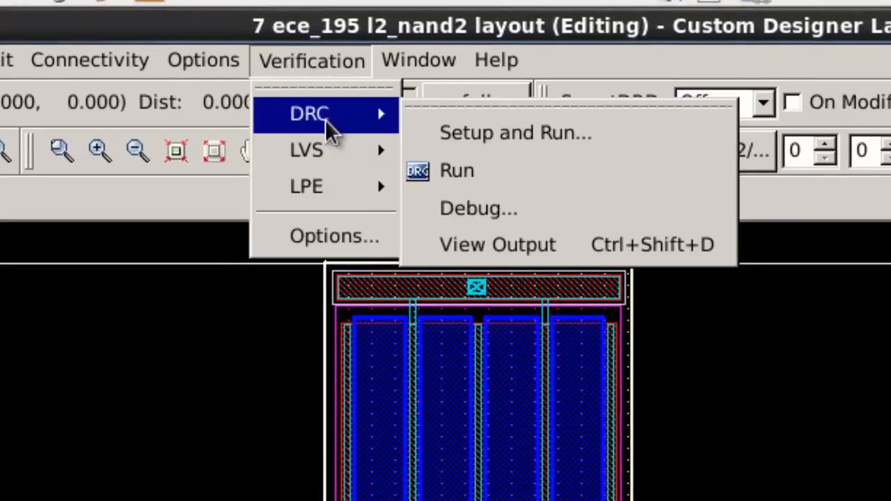
pyautogui.click(472, 134)
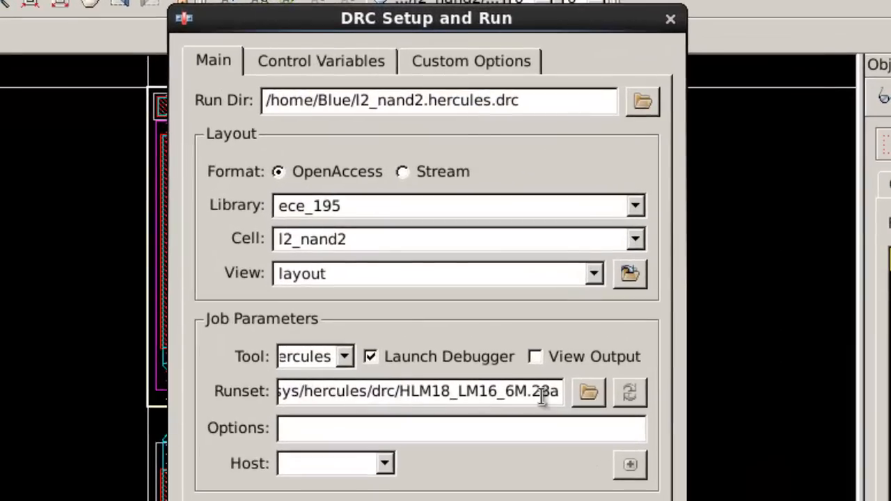
pyautogui.moveTo(570, 372); pyautogui.dragTo(306, 371)
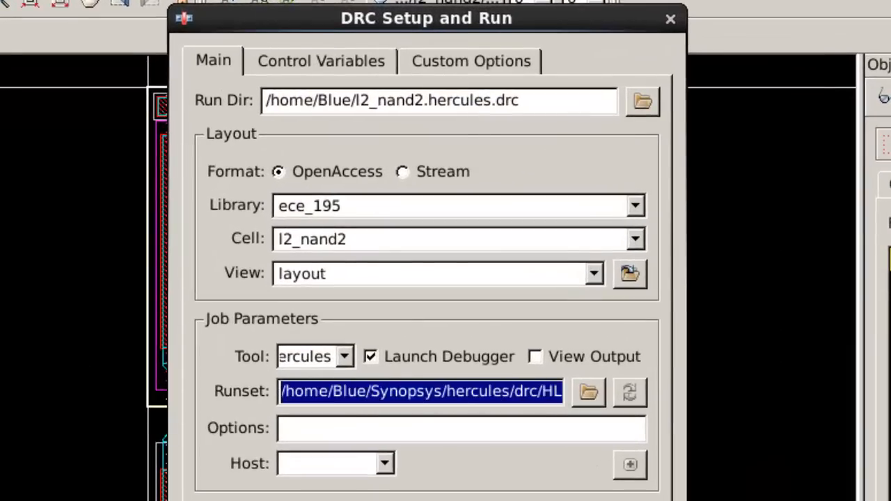
pyautogui.click(585, 394)
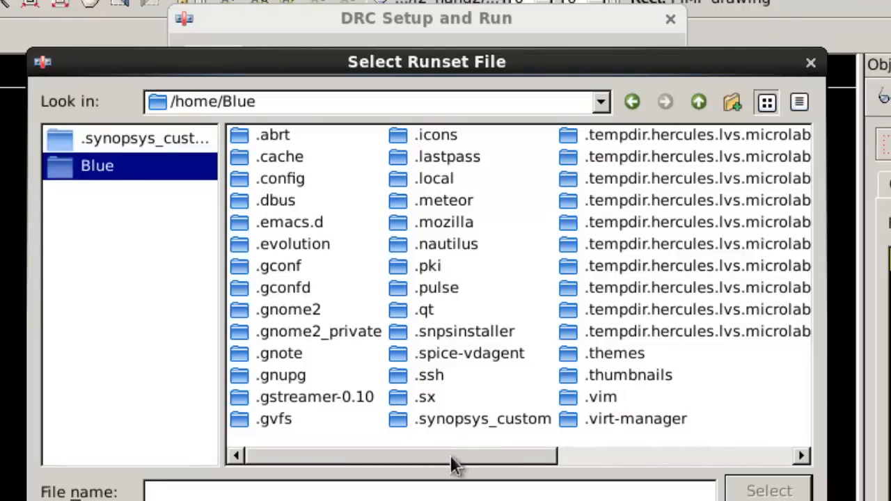
pyautogui.moveTo(445, 454); pyautogui.dragTo(721, 452)
pyautogui.doubleClick(665, 291)
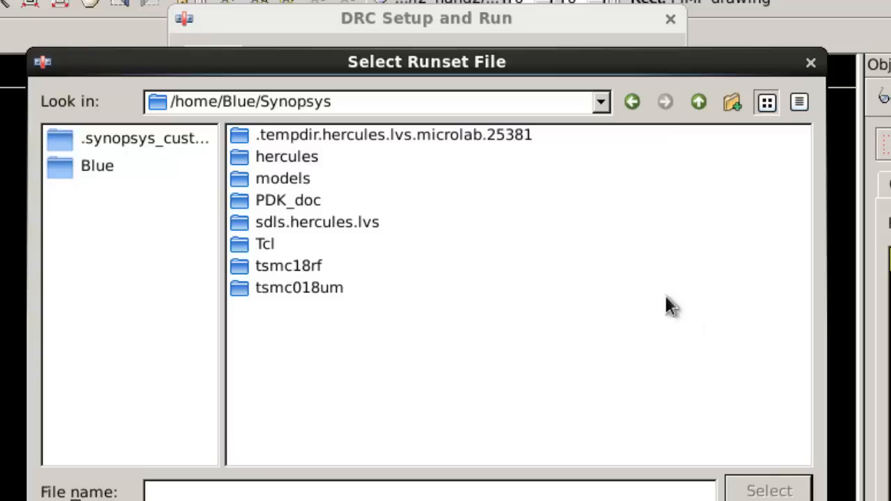
pyautogui.doubleClick(301, 159)
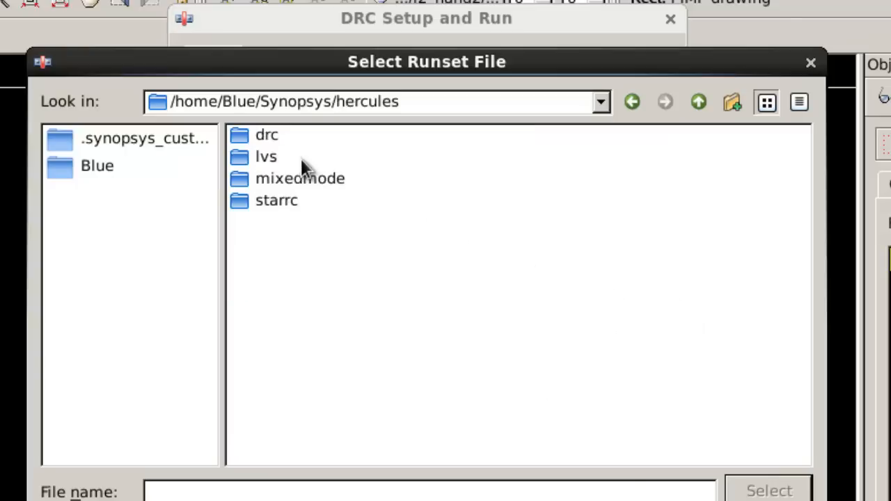
pyautogui.doubleClick(268, 139)
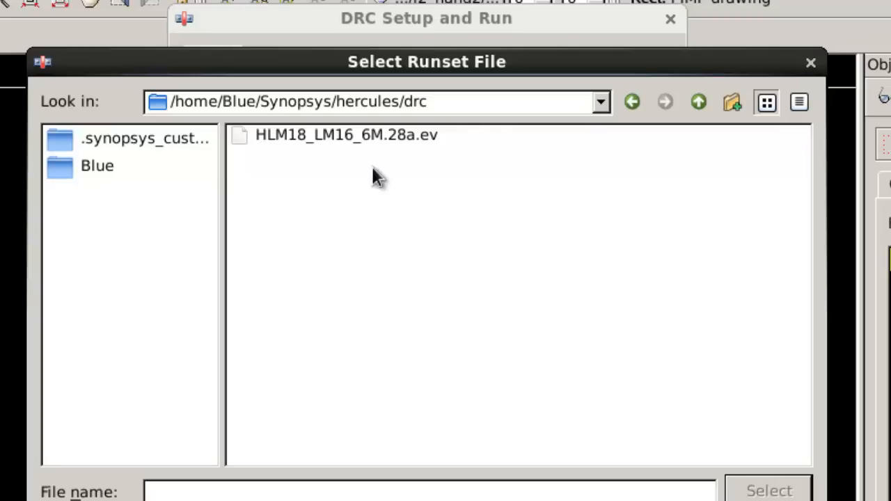
pyautogui.click(373, 142)
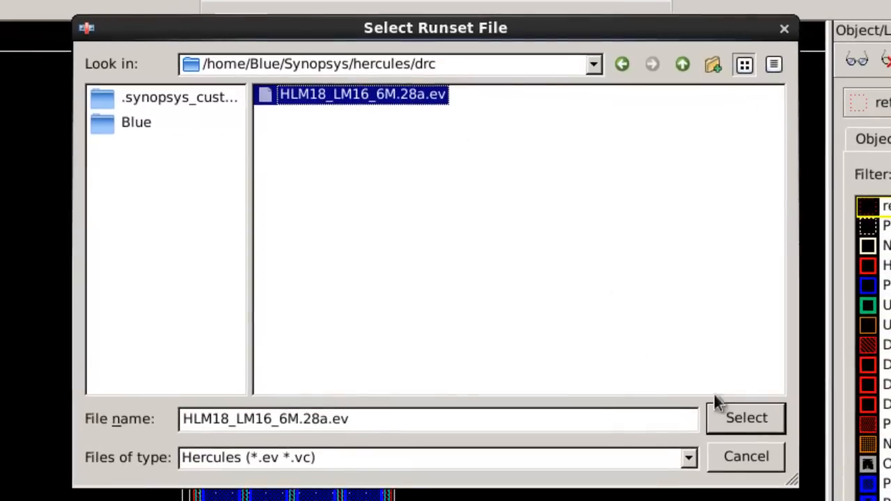
pyautogui.click(744, 420)
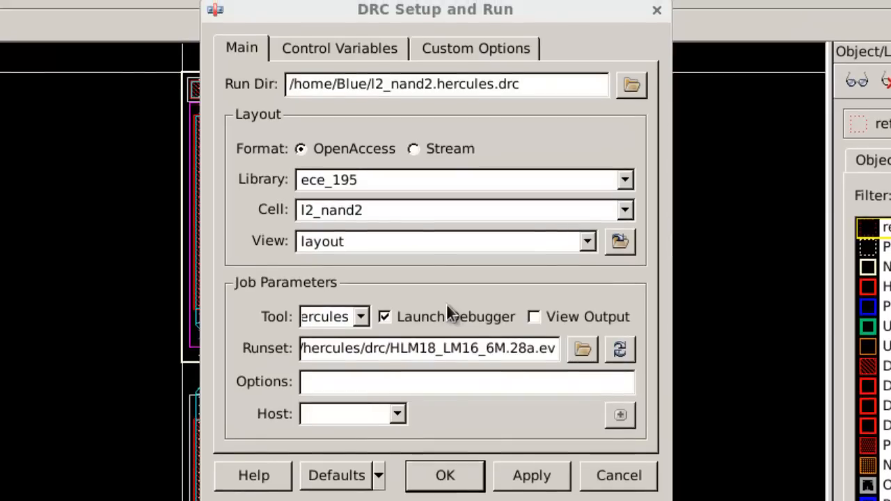
# - Review the DRC control variables and custom options, and run the Hercules DRC on the l2_nand2 layout
pyautogui.click(375, 51)
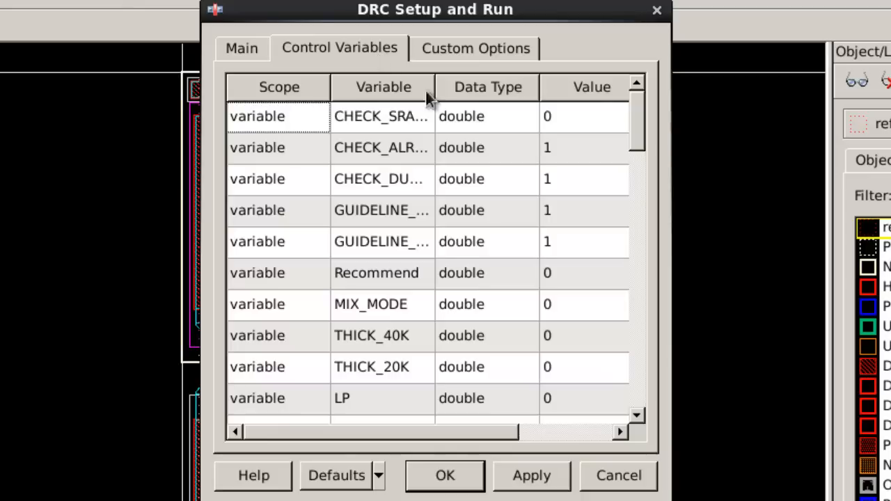
pyautogui.moveTo(633, 119); pyautogui.dragTo(624, 386)
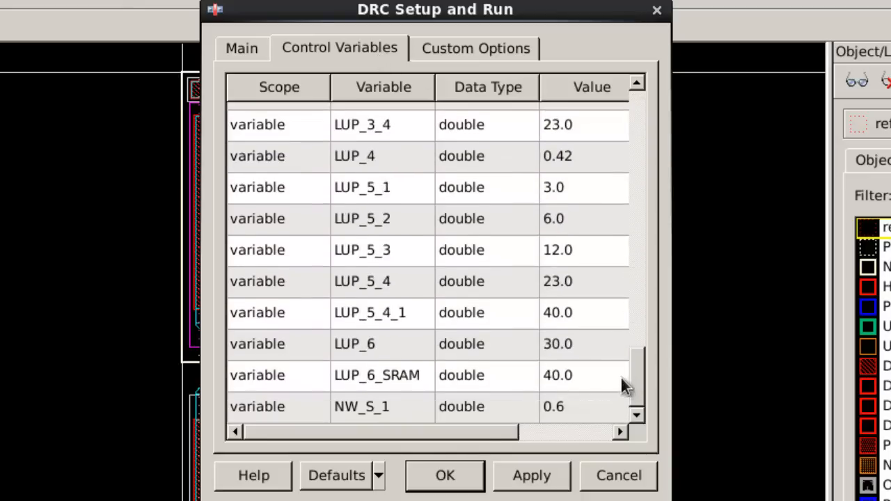
pyautogui.click(463, 45)
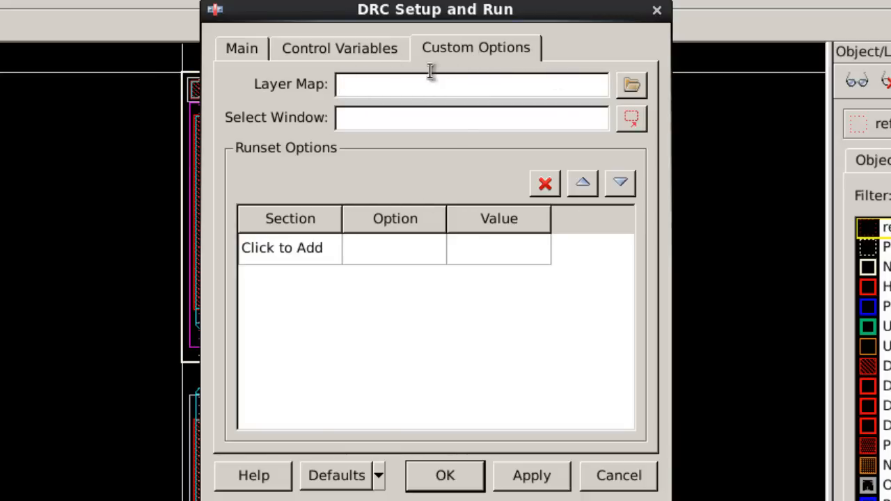
pyautogui.click(266, 49)
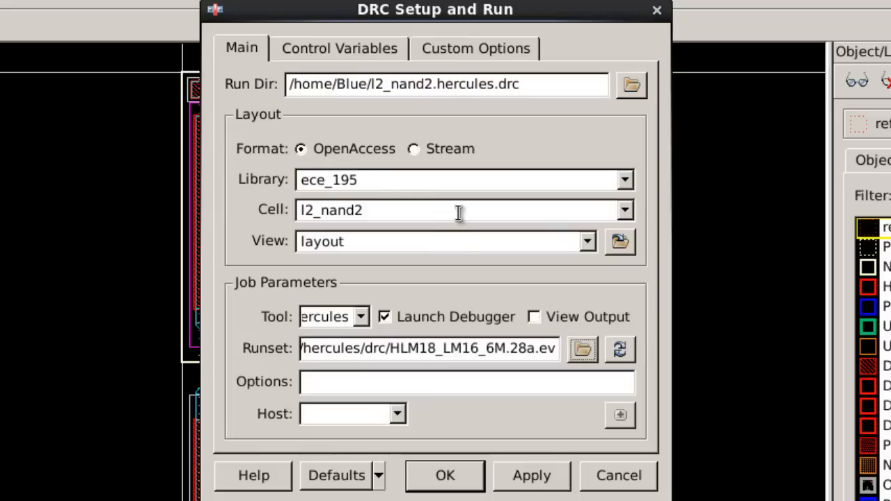
pyautogui.click(472, 485)
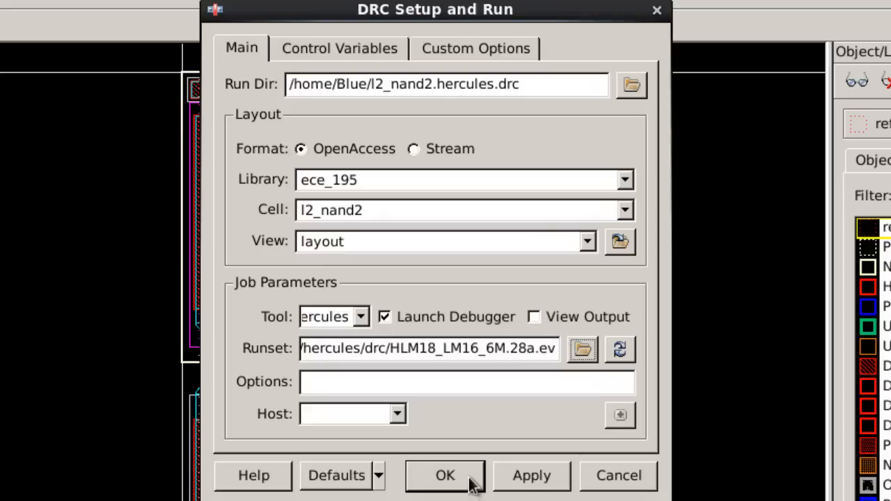
pyautogui.click(472, 485)
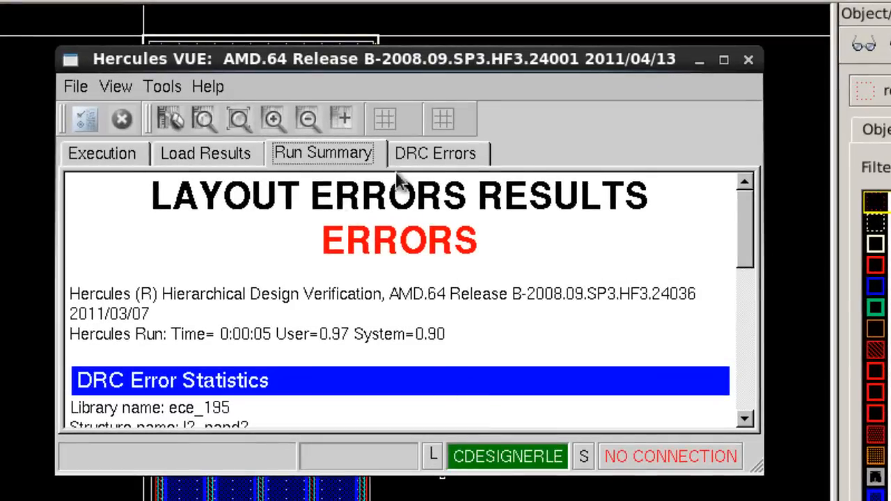
# - Examine the DRC errors listed for l2_nand2, including the M1 and M6 area coverage checks, and close Hercules VUE
pyautogui.click(437, 158)
pyautogui.click(176, 212)
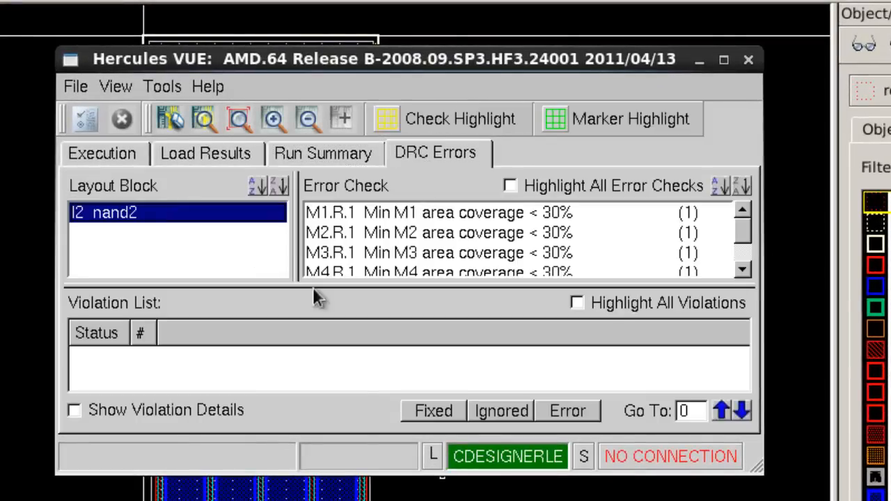
pyautogui.moveTo(357, 475); pyautogui.dragTo(357, 500)
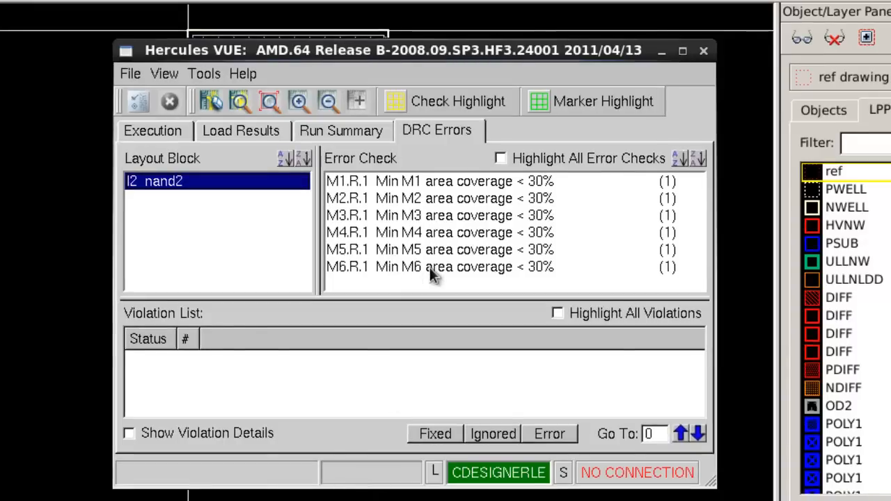
pyautogui.click(430, 268)
pyautogui.click(436, 183)
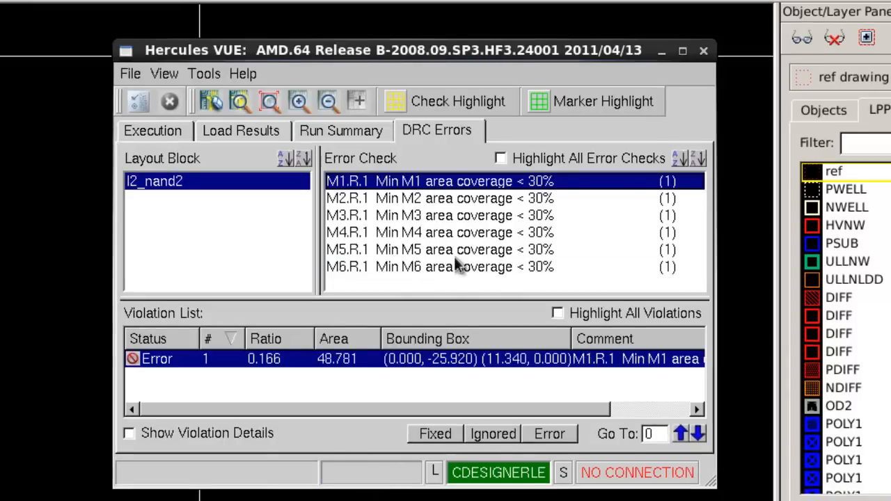
pyautogui.click(495, 267)
pyautogui.click(454, 183)
pyautogui.click(520, 266)
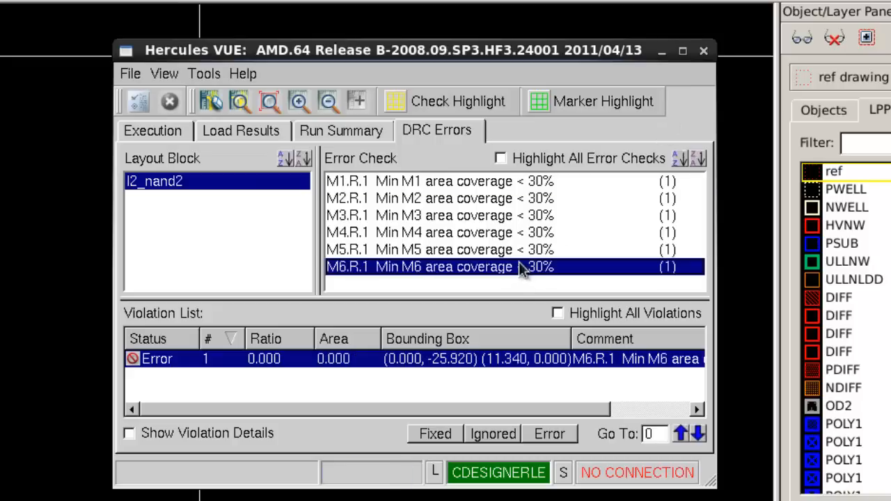
pyautogui.click(703, 50)
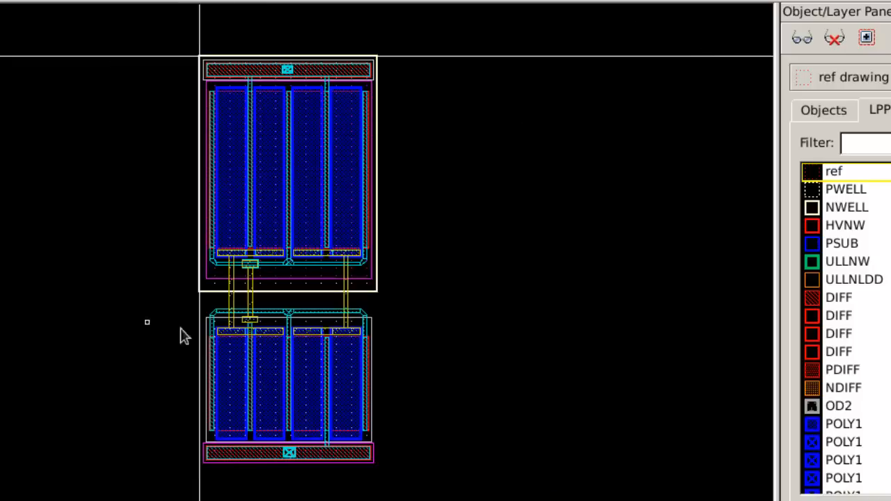
# - Filter the layers by METAL and draw a small METAL1 drawing rectangle in the empty area just below the horizontal metal track
pyautogui.scroll(2, 290, 302)
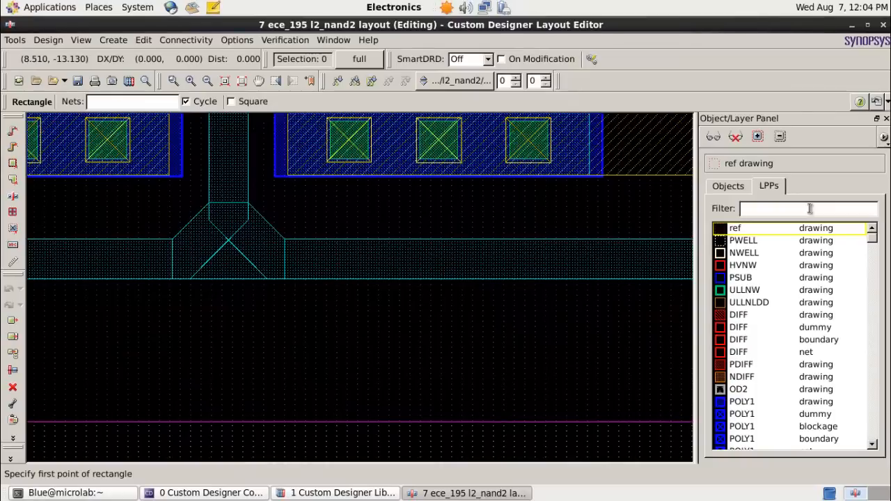
pyautogui.write('ETAL')
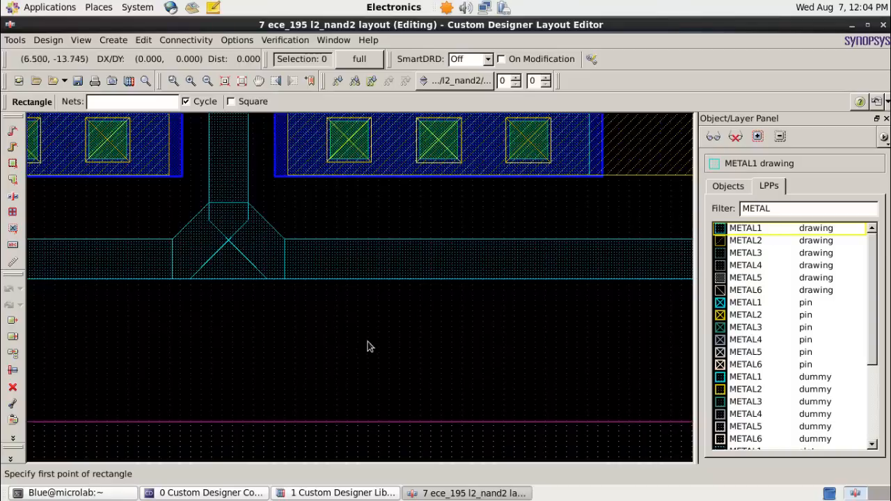
pyautogui.click(357, 301)
pyautogui.click(455, 342)
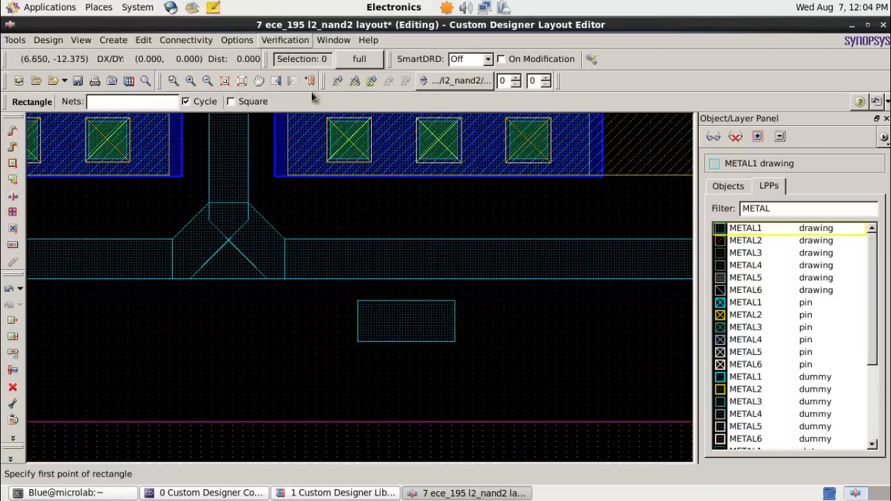
# - Rerun the Hercules DRC on the l2_nand2 layout, checking and saving the changed layout
pyautogui.click(296, 42)
pyautogui.moveTo(300, 65)
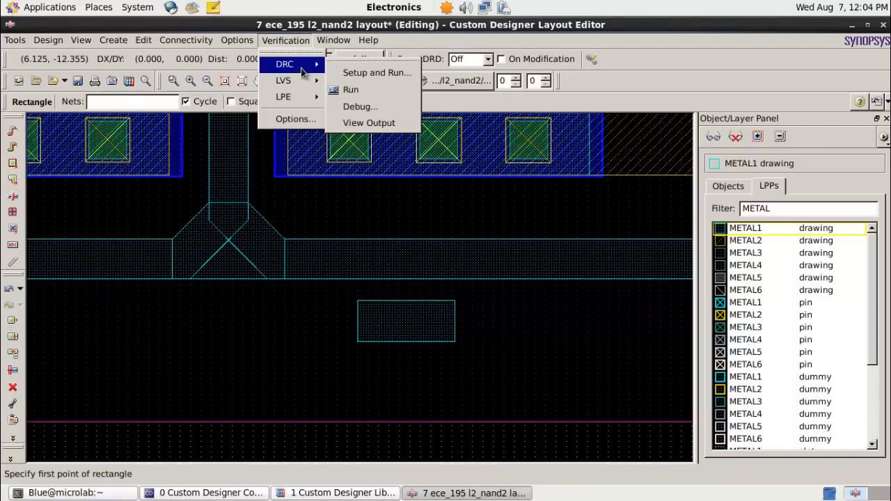
pyautogui.click(350, 89)
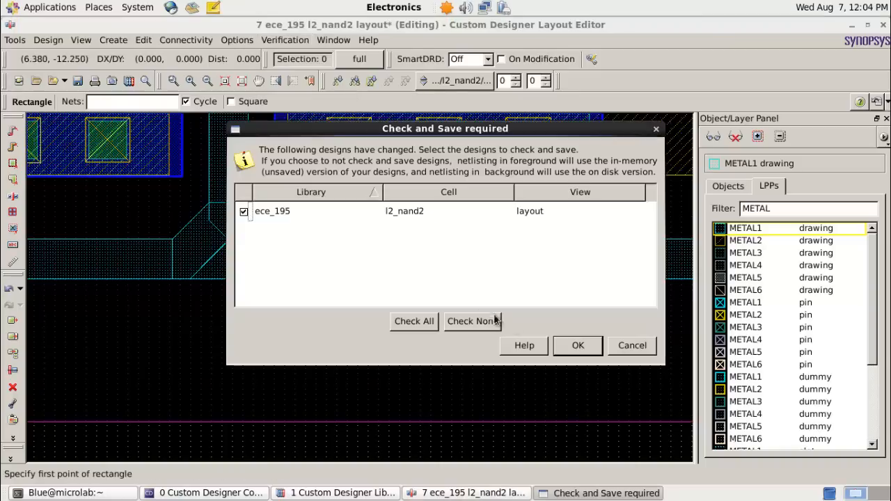
pyautogui.click(578, 346)
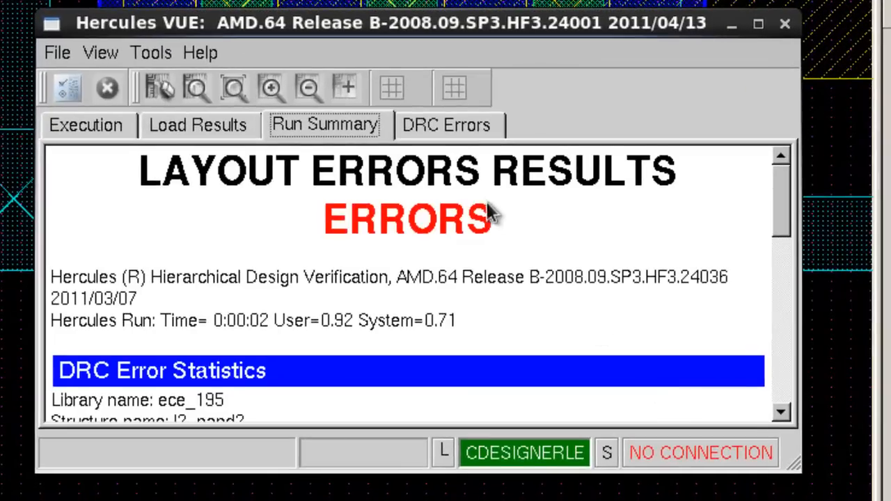
# - Examine the M1.A.1 minimum area and M2.R.1 coverage errors of l2_nand2 against the highlighted shapes in the layout, and close Hercules VUE
pyautogui.click(458, 130)
pyautogui.click(130, 192)
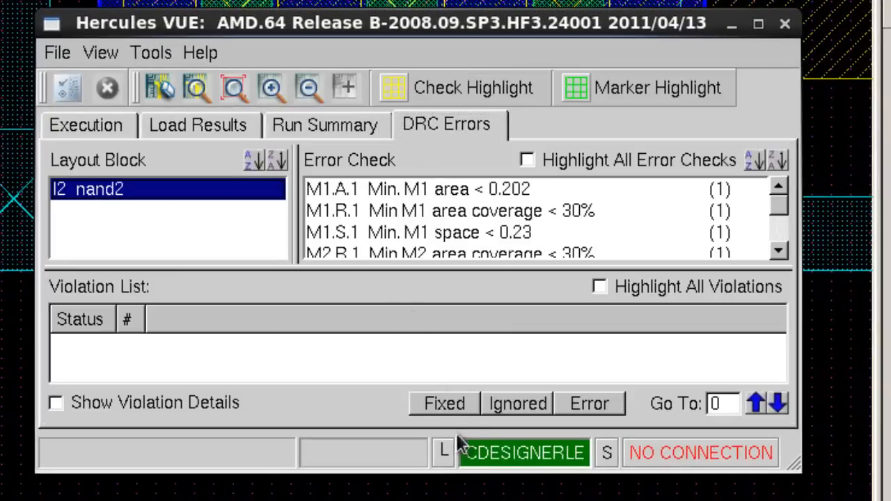
pyautogui.moveTo(465, 463); pyautogui.dragTo(465, 500)
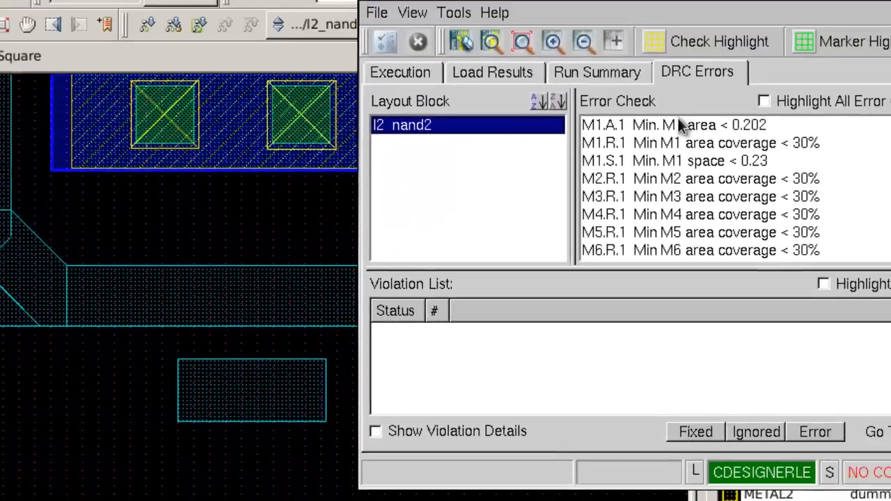
pyautogui.click(679, 120)
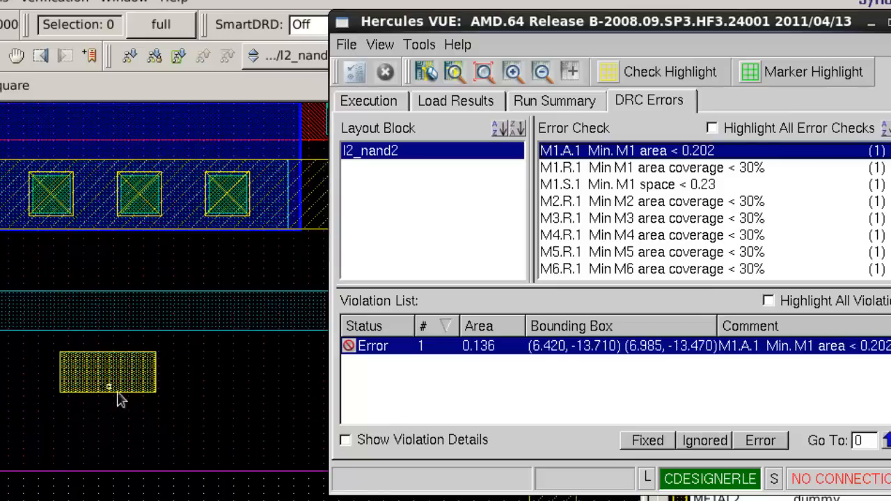
pyautogui.click(672, 201)
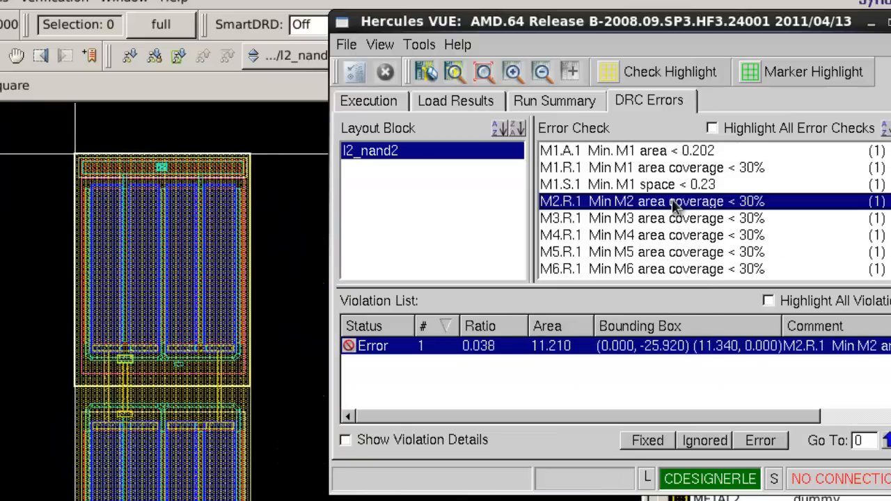
pyautogui.click(678, 153)
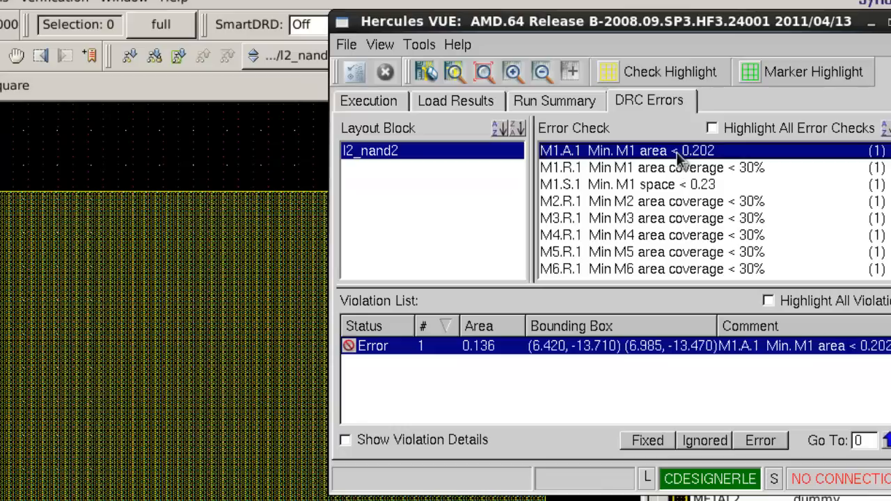
pyautogui.scroll(-5, 113, 307)
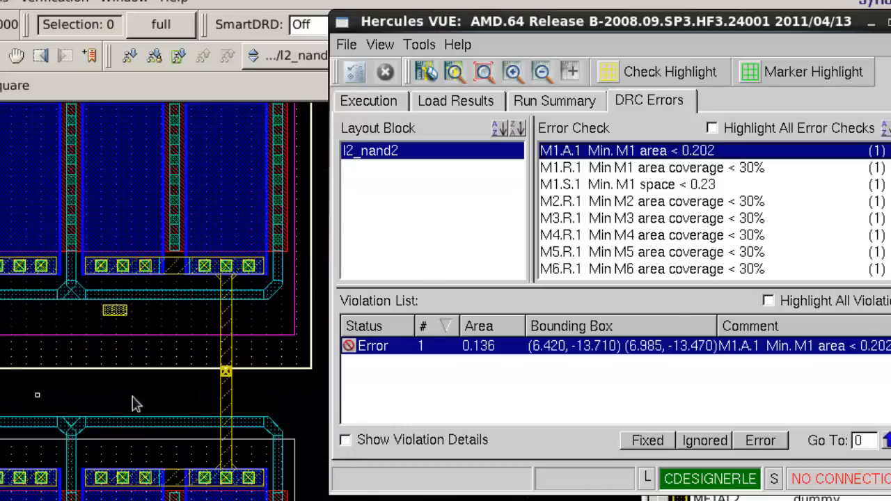
pyautogui.scroll(5, 117, 313)
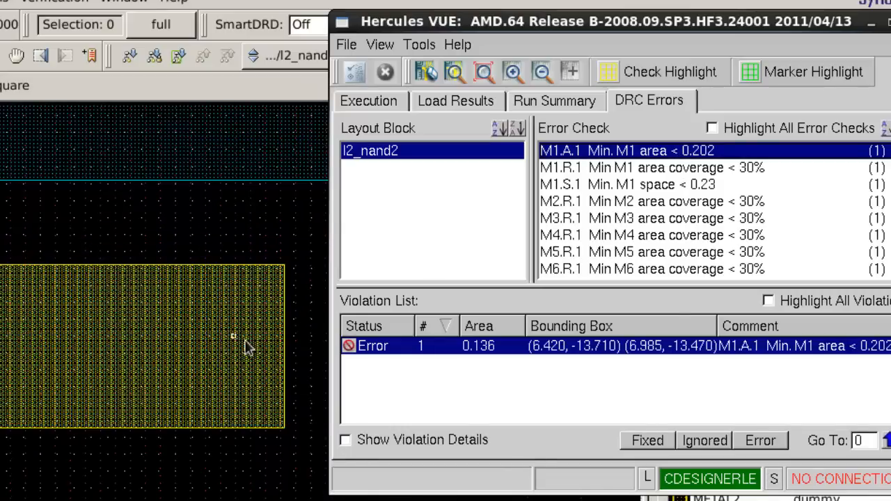
pyautogui.click(871, 23)
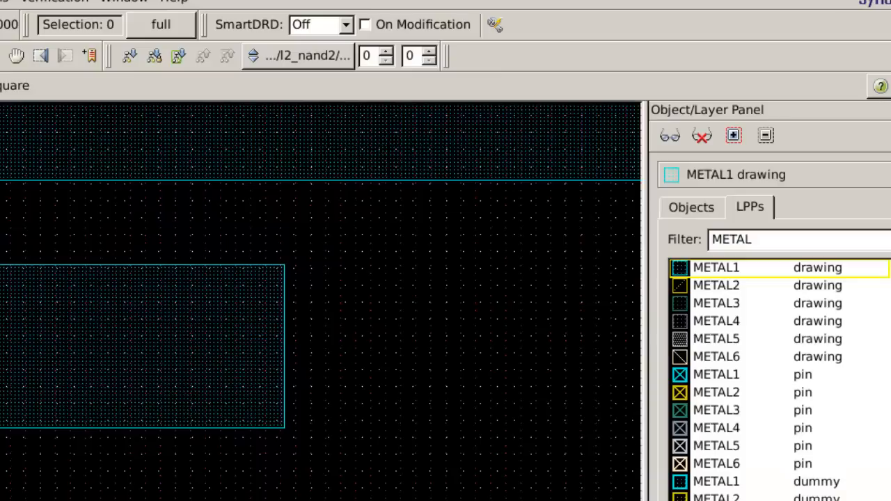
# - Delete the added METAL1 rectangle below the horizontal metal track and fit the whole layout in view
pyautogui.click(135, 340)
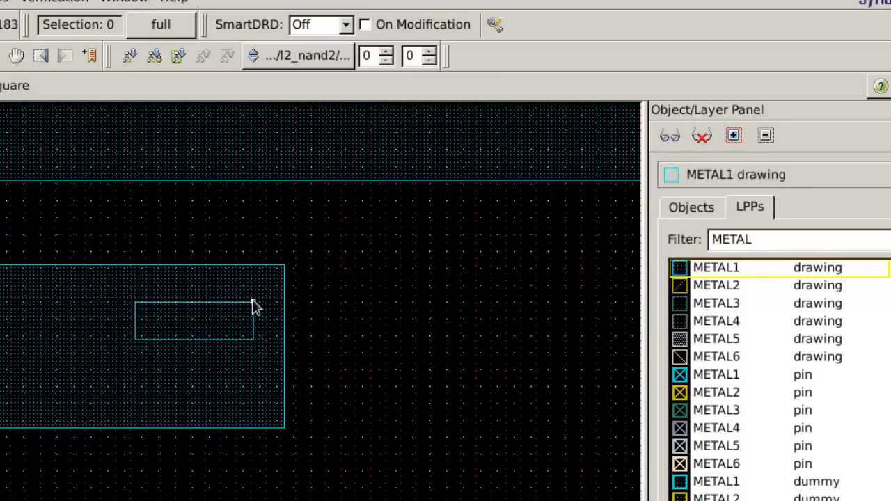
pyautogui.click(254, 307)
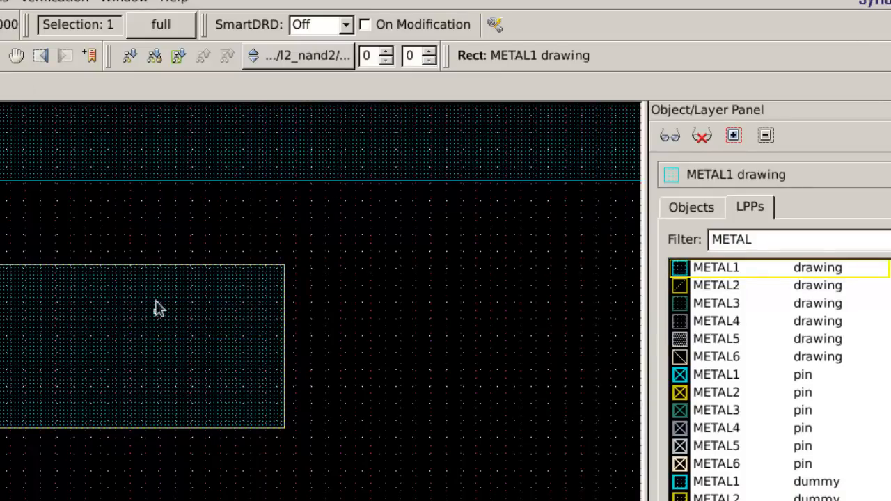
pyautogui.press('Delete')
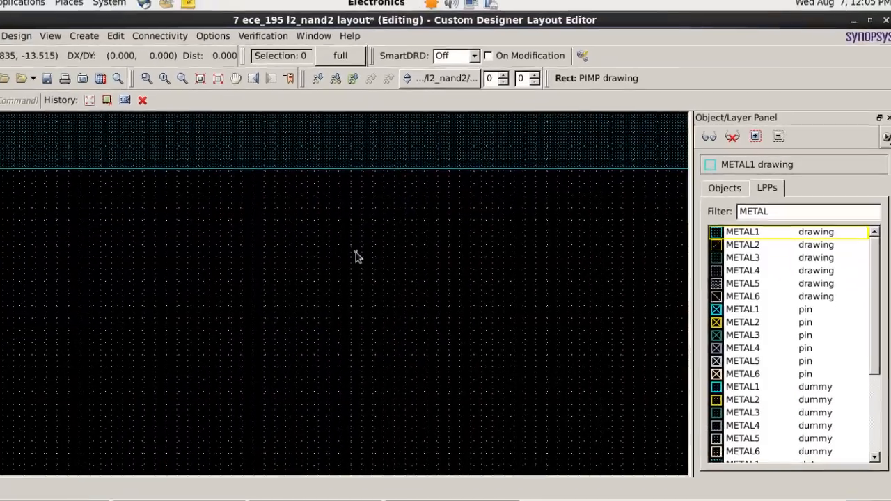
pyautogui.press('f')
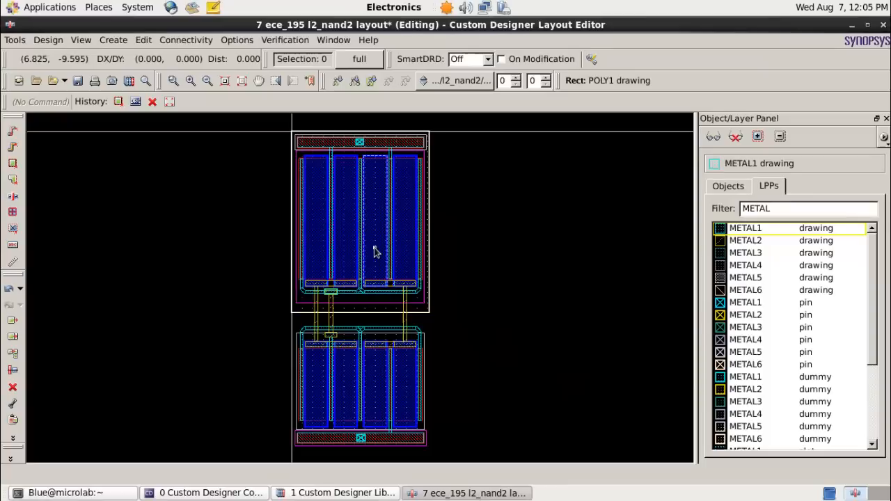
# - Check and save the cleaned-up l2_nand2 layout and run the Hercules DRC on it again
pyautogui.click(294, 39)
pyautogui.moveTo(316, 66)
pyautogui.click(351, 90)
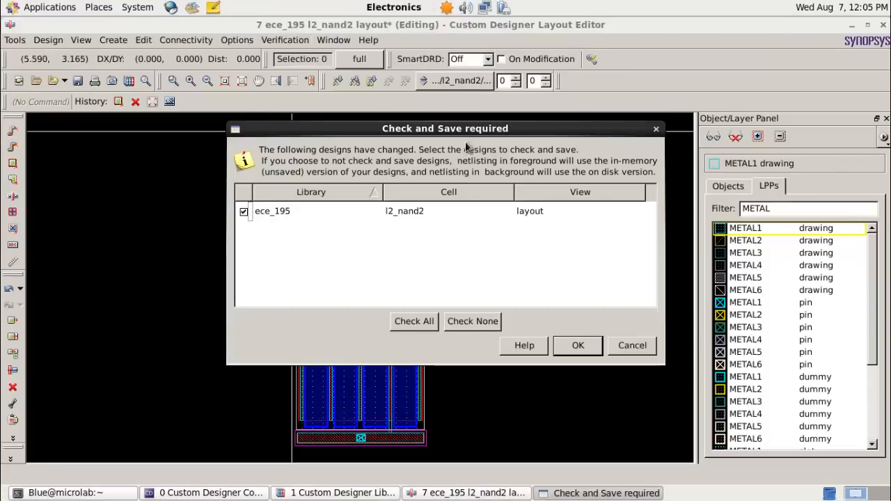
pyautogui.click(582, 343)
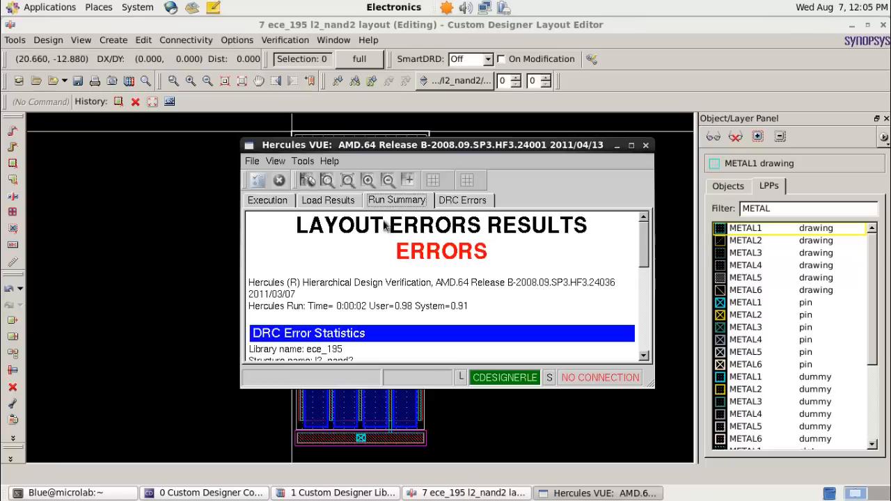
# - Examine the full list of DRC error checks for l2_nand2 after the rectangle's removal, and close Hercules VUE
pyautogui.click(464, 200)
pyautogui.click(298, 238)
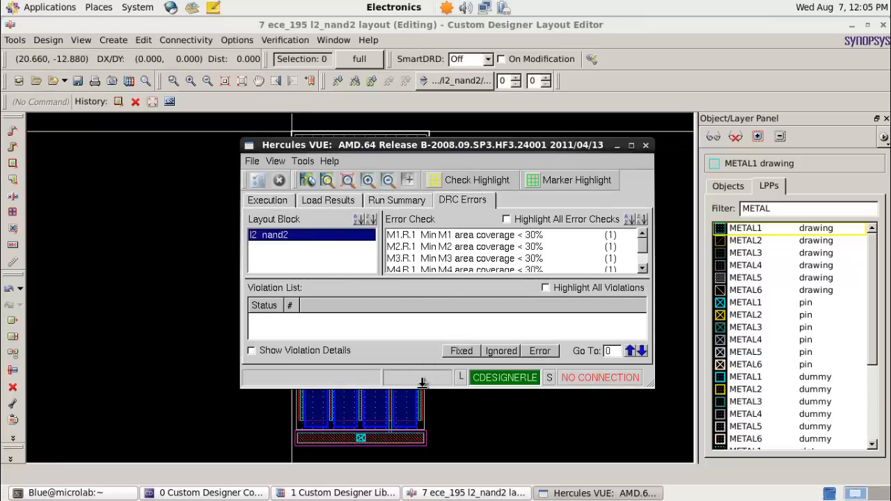
pyautogui.moveTo(422, 384); pyautogui.dragTo(443, 464)
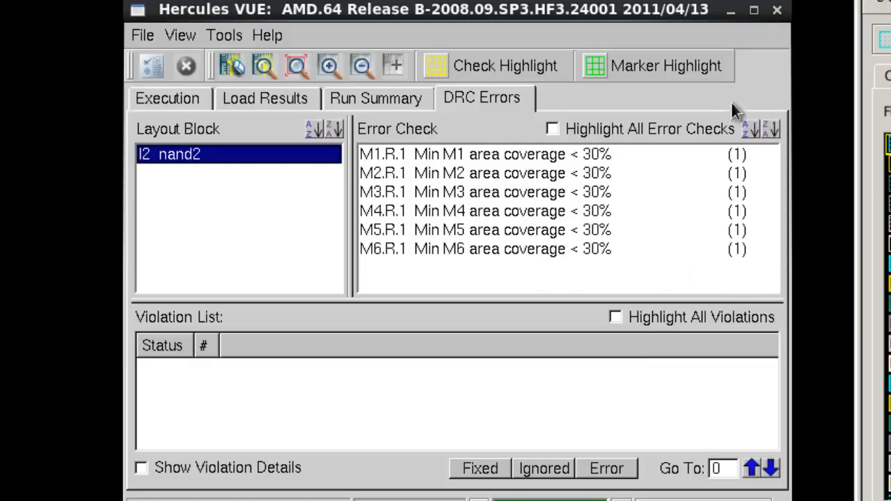
pyautogui.click(777, 10)
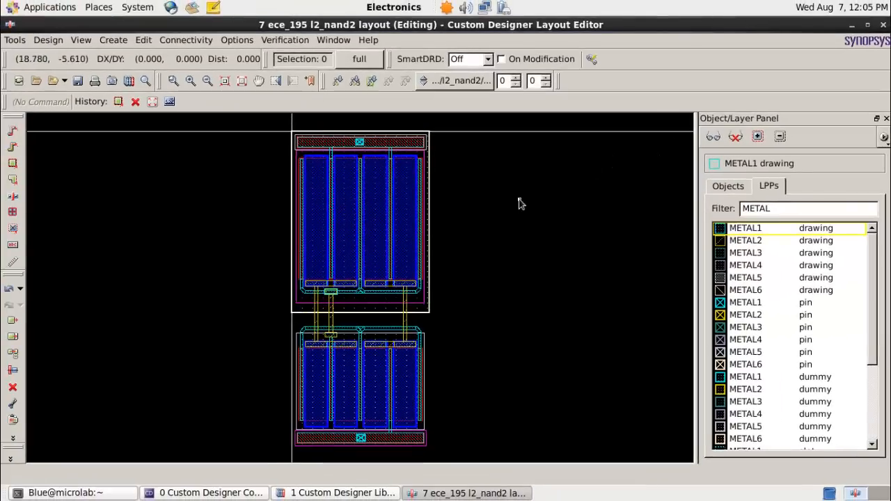
# - Open the LVS setup for l2_nand2 and choose the runset LVS_RC_Hercules_0.18um_Logic_1.8V+3.3V_6M.ev from /home/Blue/Synopsys/hercules/lvs
pyautogui.click(296, 41)
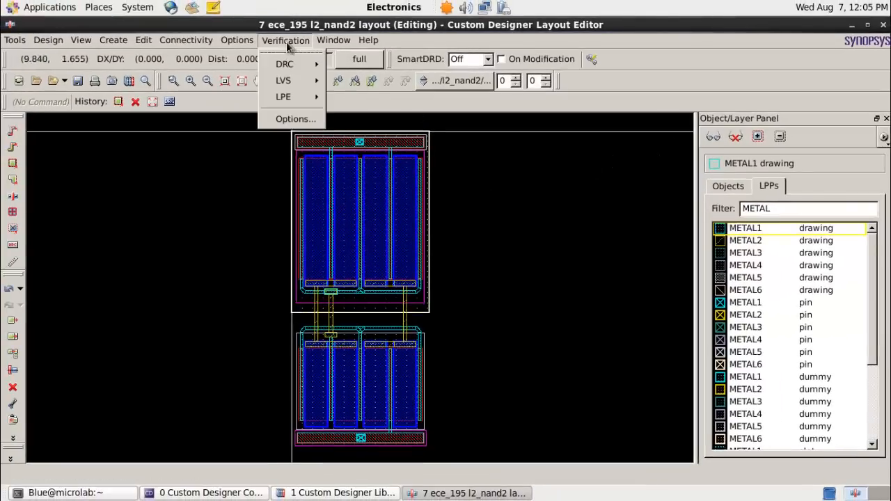
pyautogui.moveTo(296, 85)
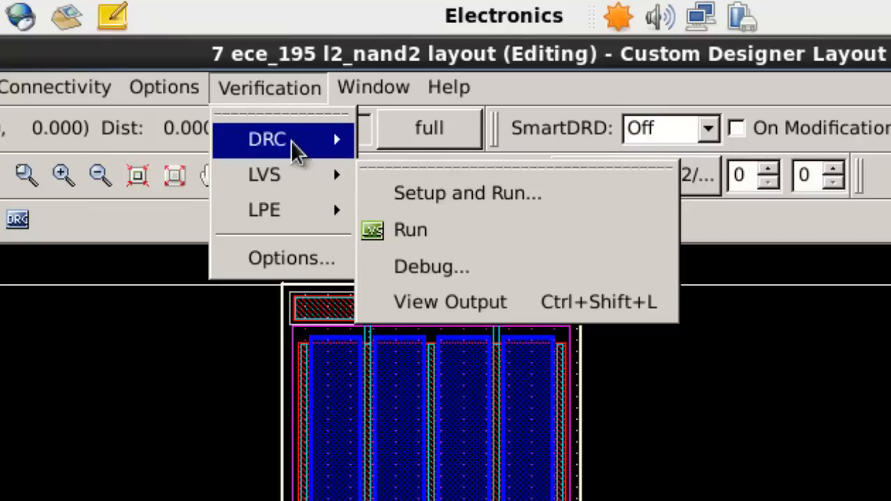
pyautogui.click(408, 205)
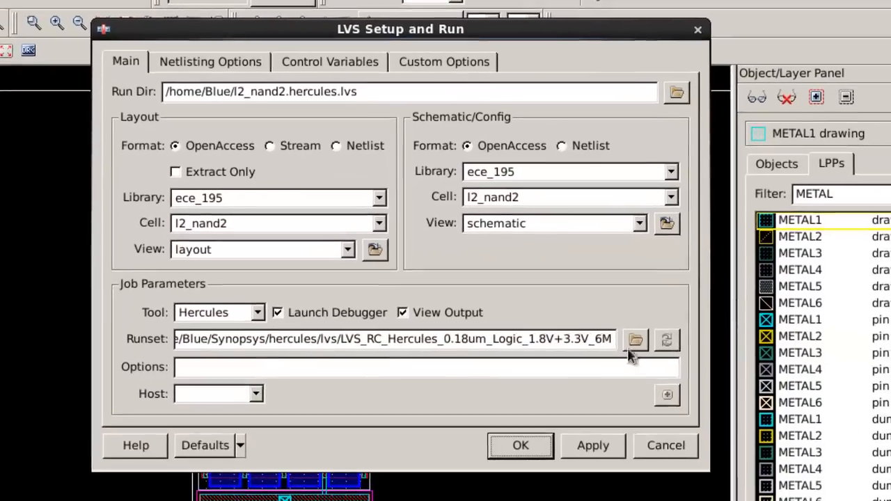
pyautogui.click(634, 341)
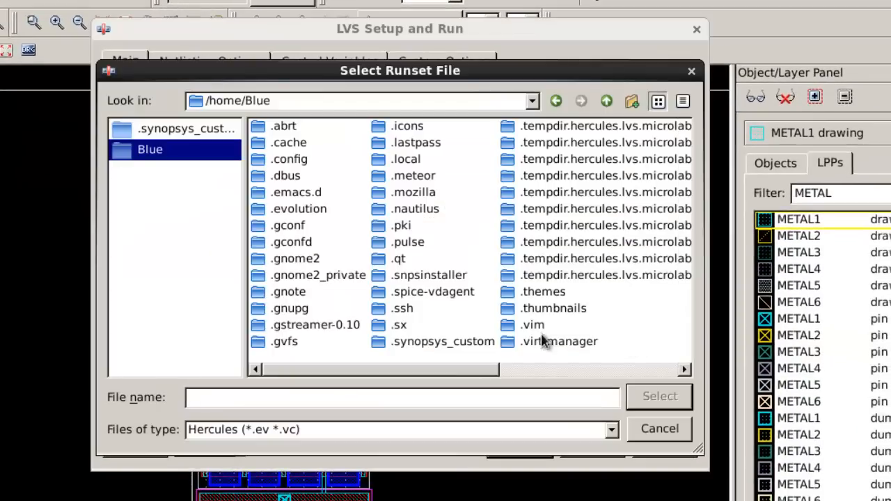
pyautogui.moveTo(429, 374); pyautogui.dragTo(615, 370)
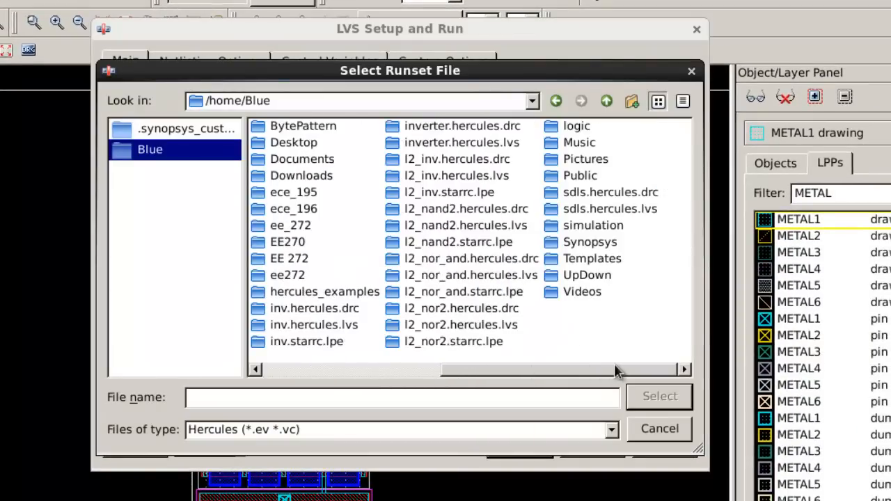
pyautogui.doubleClick(585, 245)
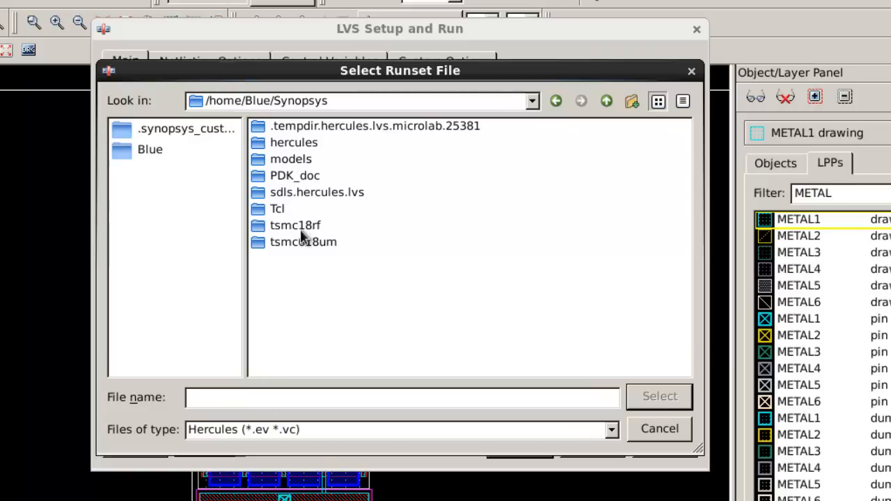
pyautogui.doubleClick(292, 143)
pyautogui.doubleClick(273, 148)
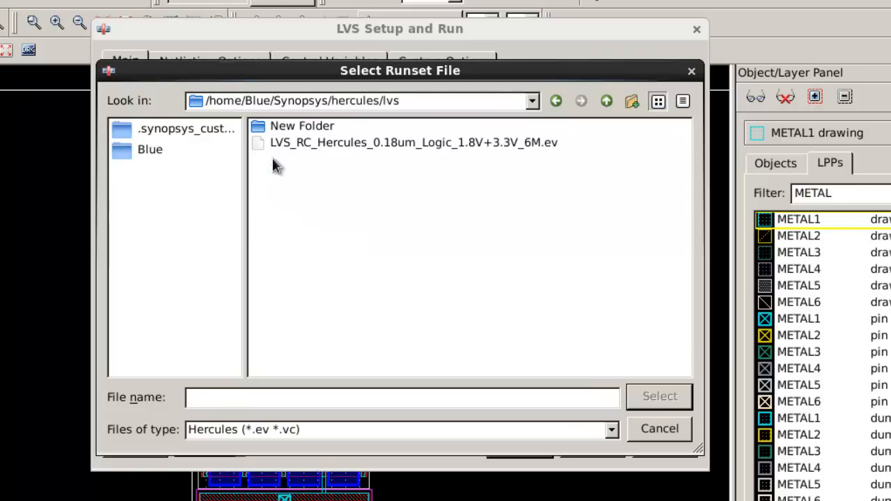
pyautogui.doubleClick(413, 148)
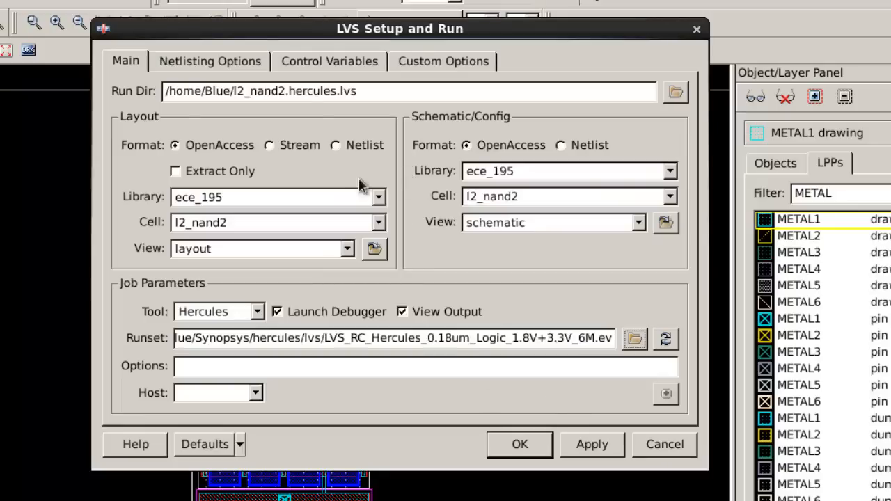
# - Remove ./unit.cdl from the LVS NetTran options, leaving -cdl-a -cdl-p -mprop
pyautogui.click(224, 61)
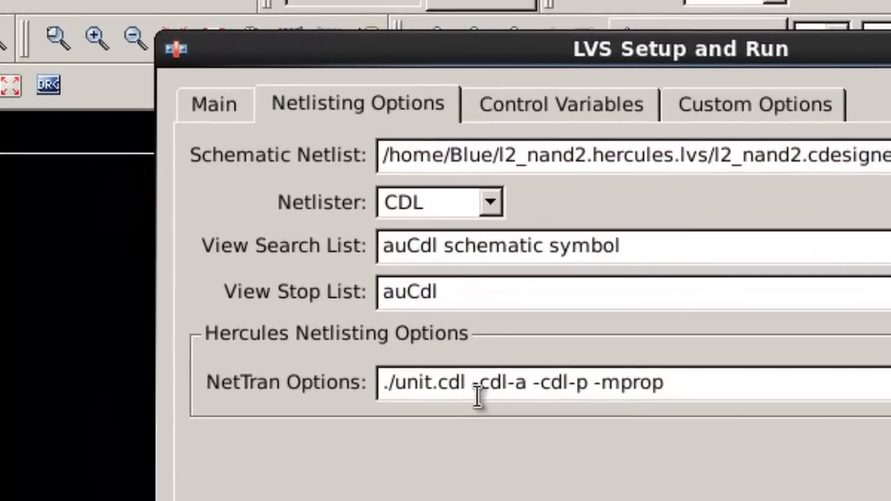
pyautogui.moveTo(478, 383); pyautogui.dragTo(373, 384)
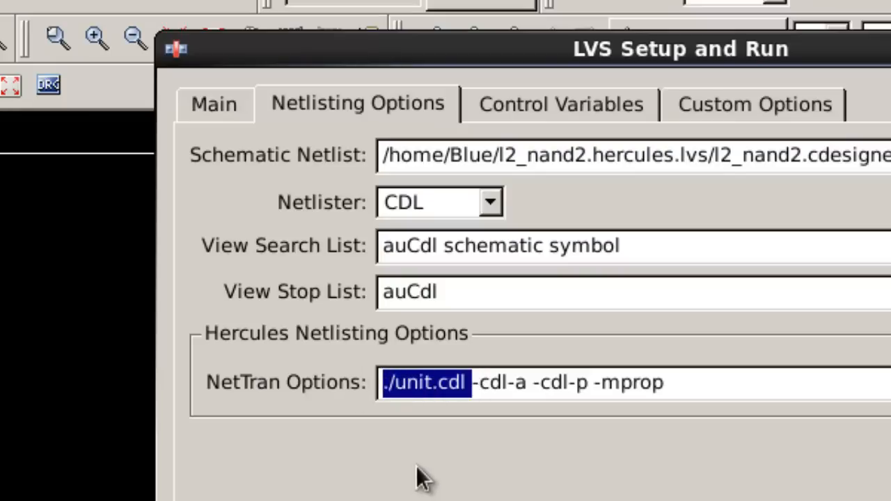
pyautogui.press('BackSpace')
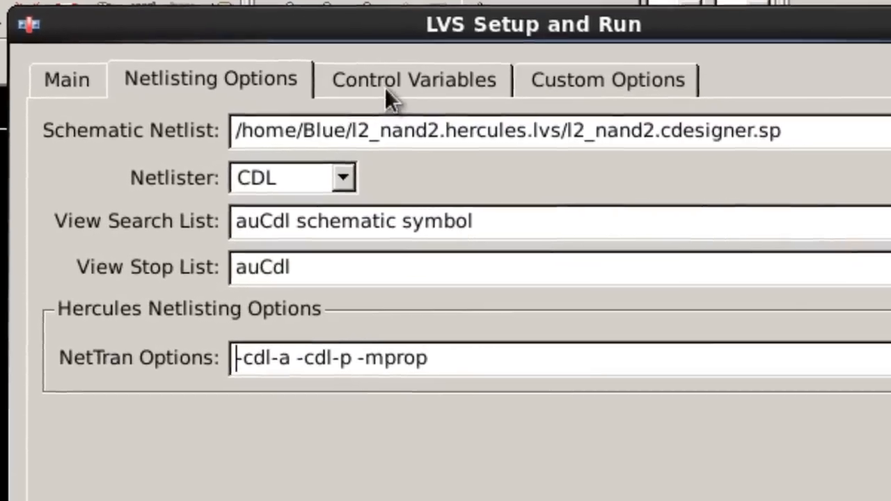
# - Review the LVS control variables and the custom options with the layer map path
pyautogui.click(386, 91)
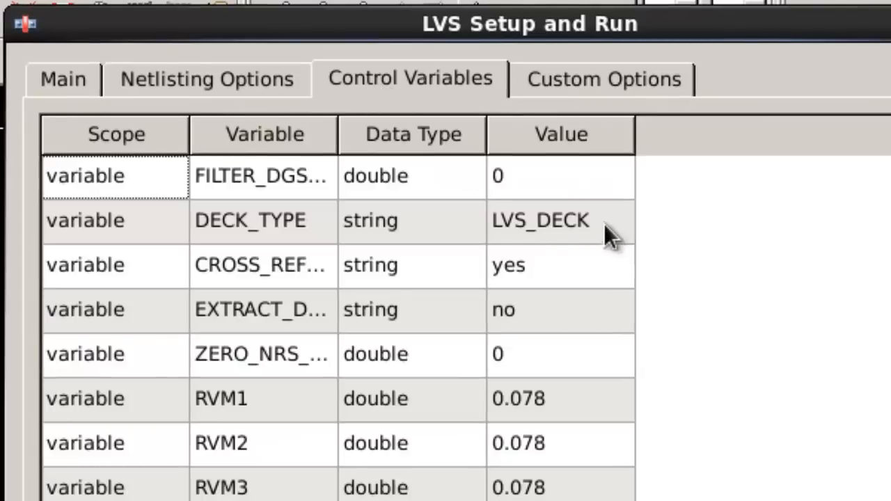
pyautogui.scroll(-6, 339, 327)
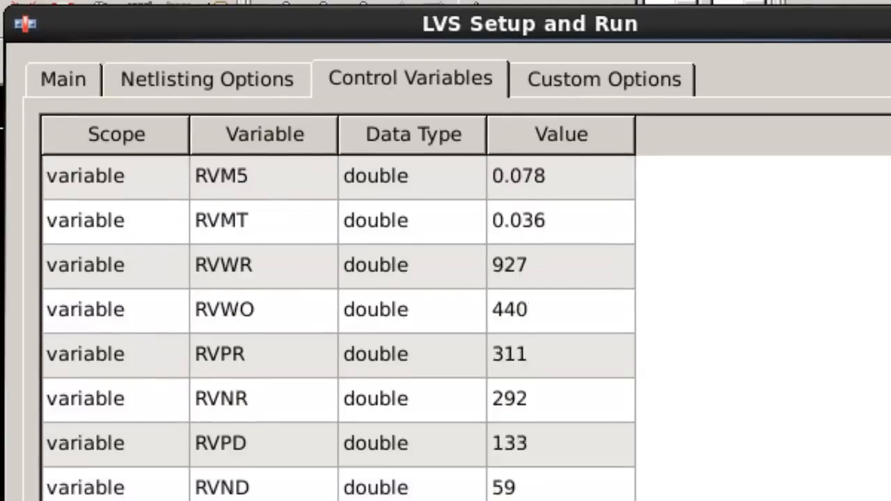
pyautogui.scroll(6, 338, 327)
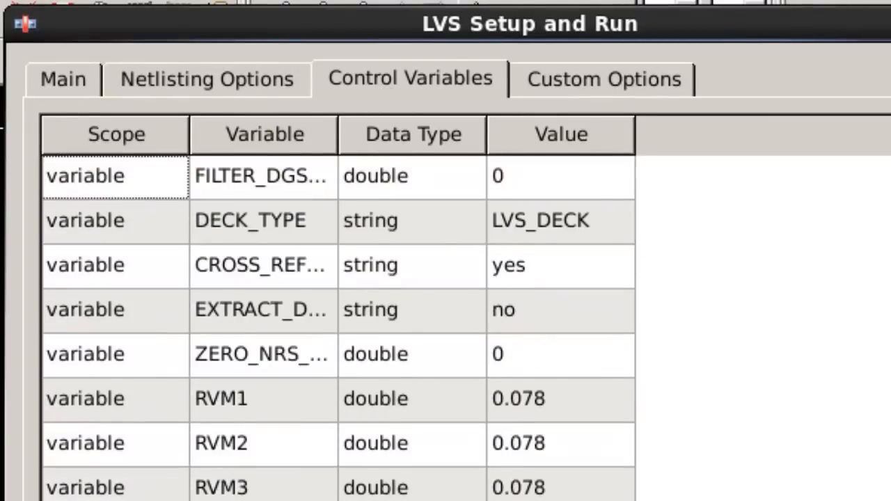
pyautogui.click(609, 80)
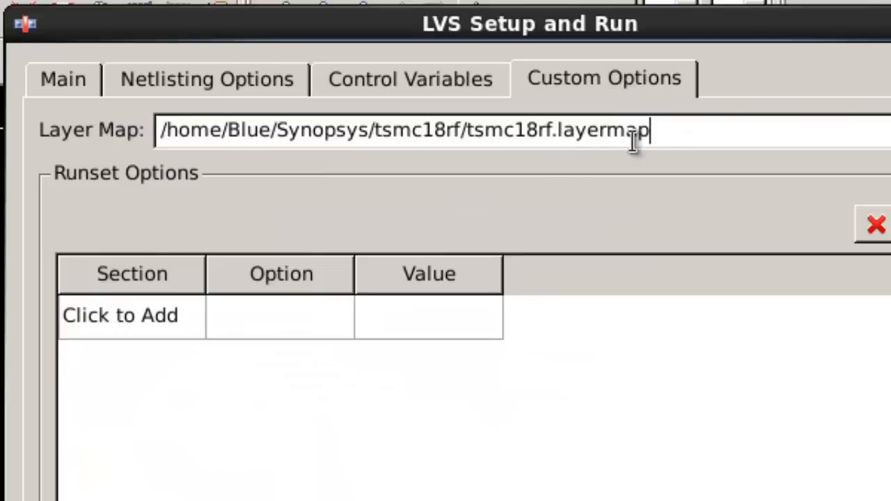
# - Browse to the folder /home/Blue/Synopsys/tsmc18rf to select the LVS layer map file
pyautogui.click(823, 109)
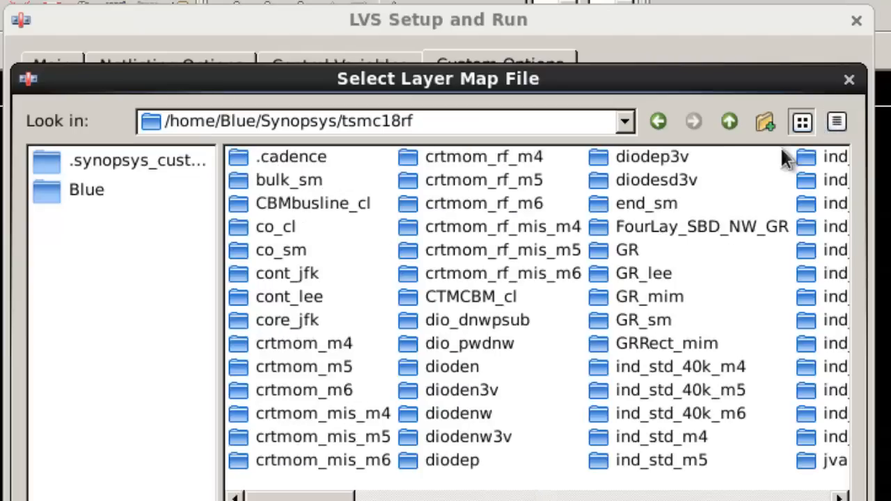
pyautogui.moveTo(348, 497); pyautogui.dragTo(770, 499)
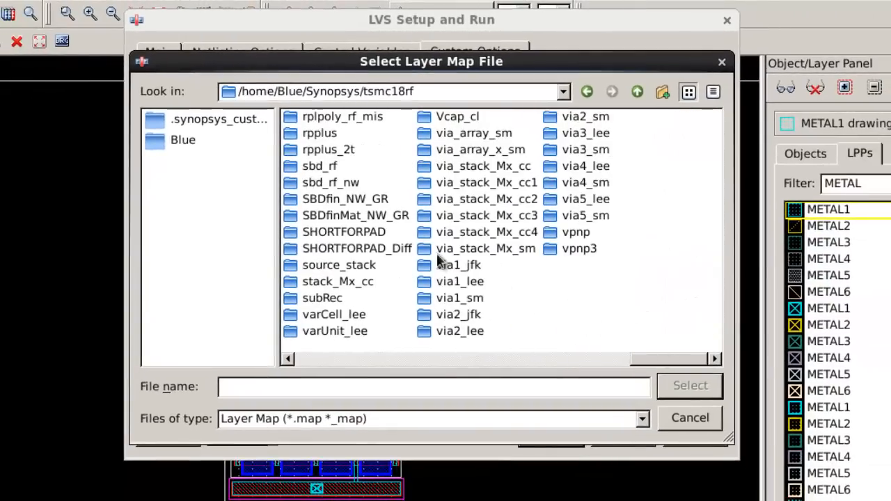
pyautogui.click(490, 252)
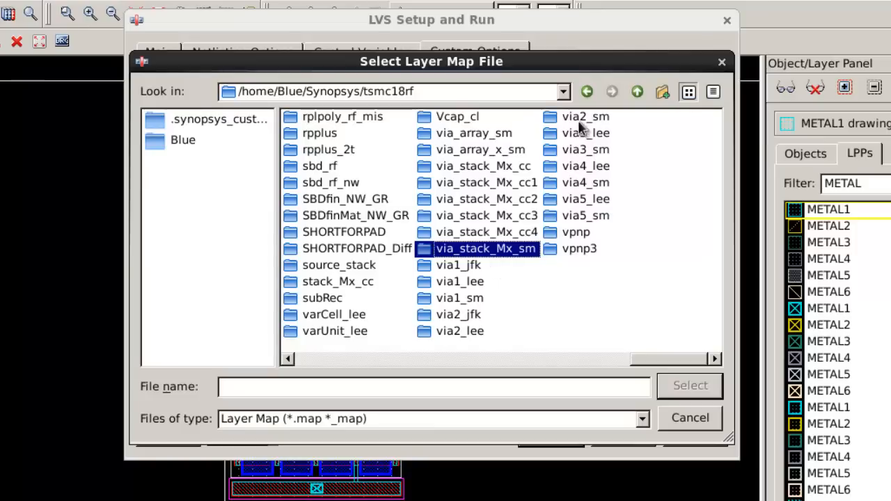
pyautogui.click(638, 92)
pyautogui.click(639, 92)
pyautogui.click(382, 265)
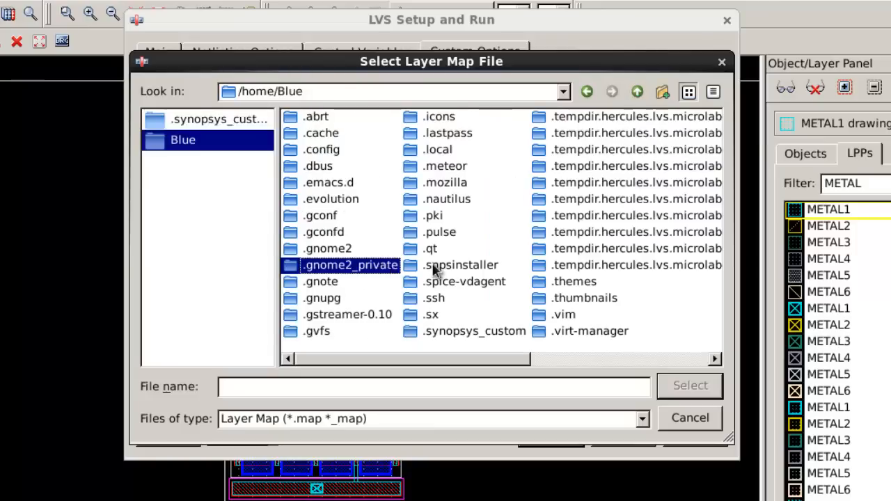
pyautogui.write('sy')
pyautogui.press('Return')
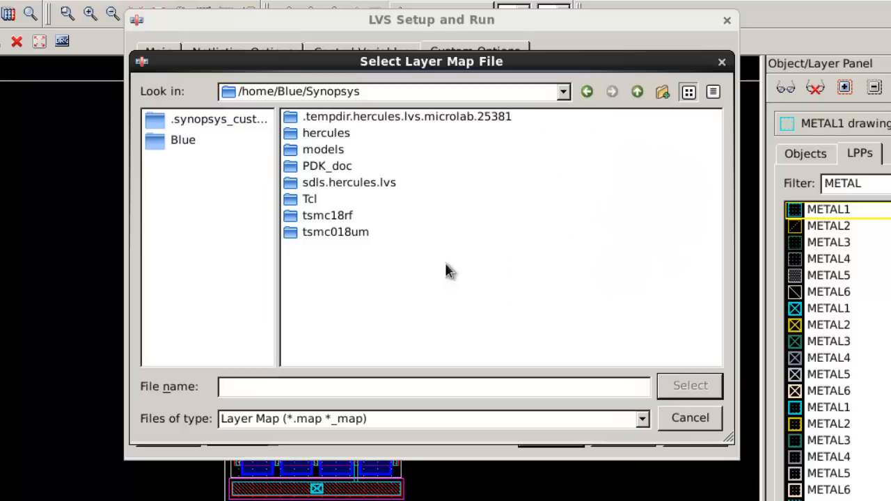
pyautogui.click(338, 221)
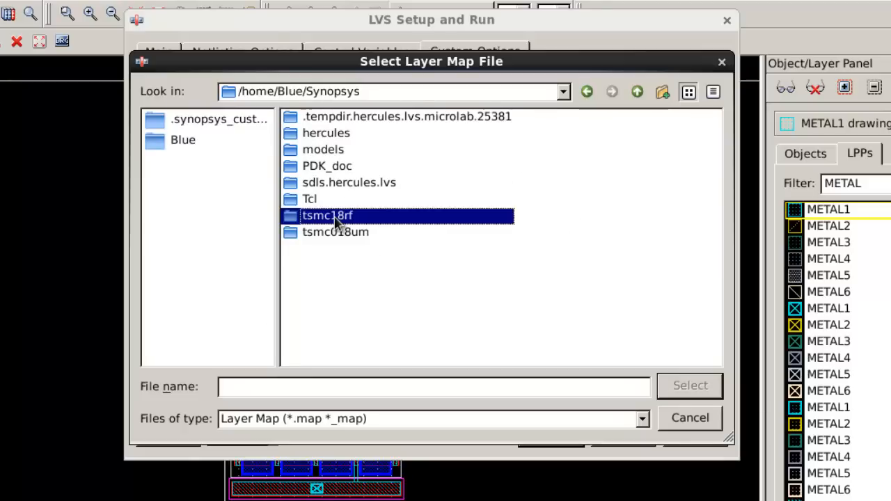
pyautogui.doubleClick(338, 221)
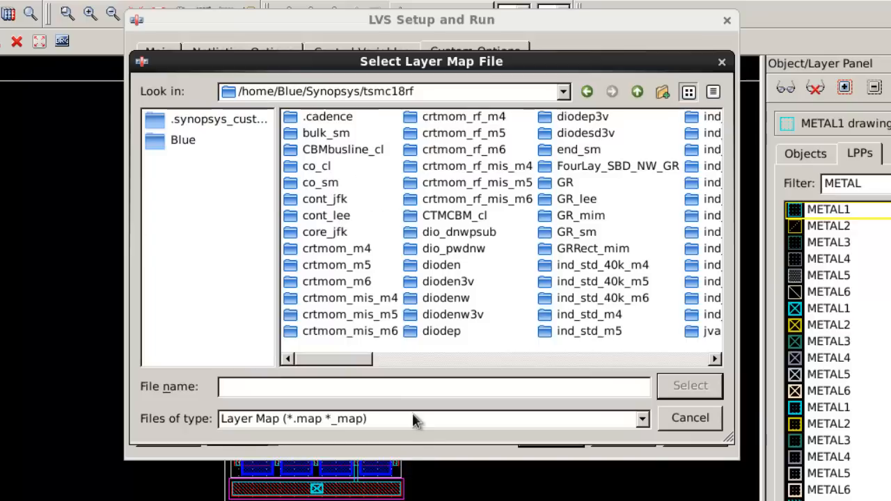
# - List all file types and choose tsmc18rf.layermap as the LVS layer map
pyautogui.click(413, 418)
pyautogui.click(409, 453)
pyautogui.moveTo(339, 359); pyautogui.dragTo(681, 374)
pyautogui.click(527, 254)
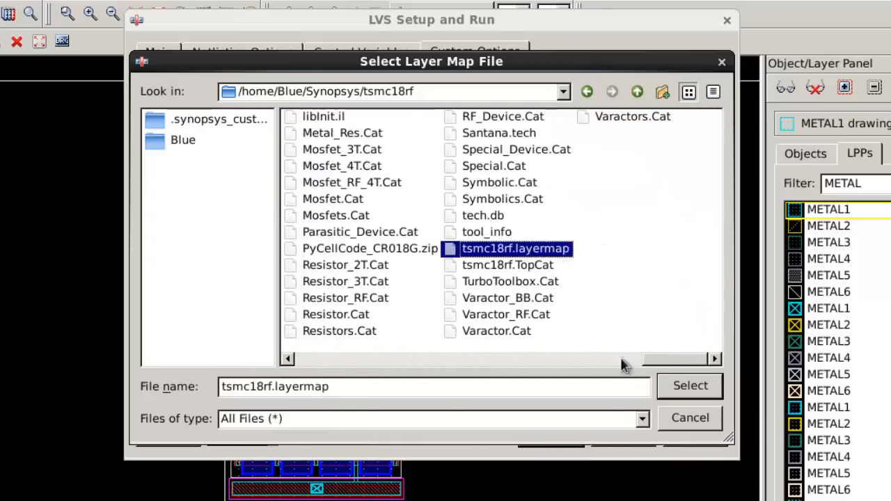
pyautogui.click(688, 387)
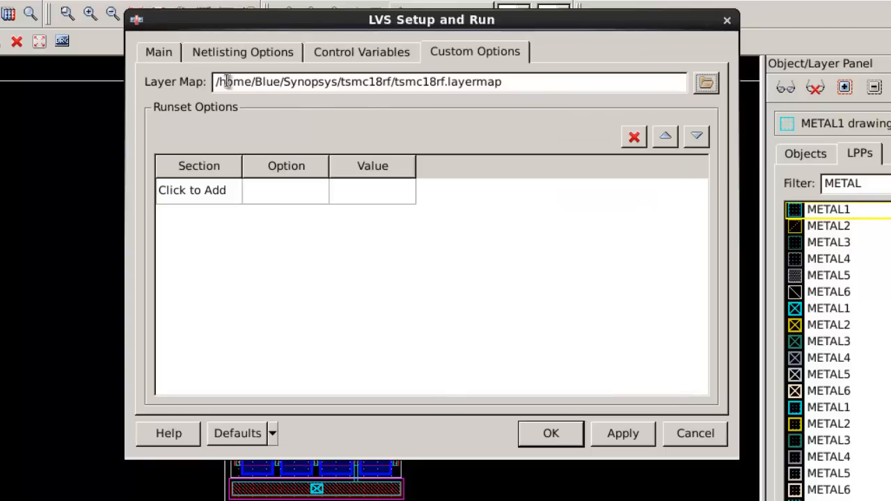
# - Run Hercules LVS on the l2_nand2 layout against its schematic, with Launch Debugger and View Output enabled
pyautogui.click(168, 52)
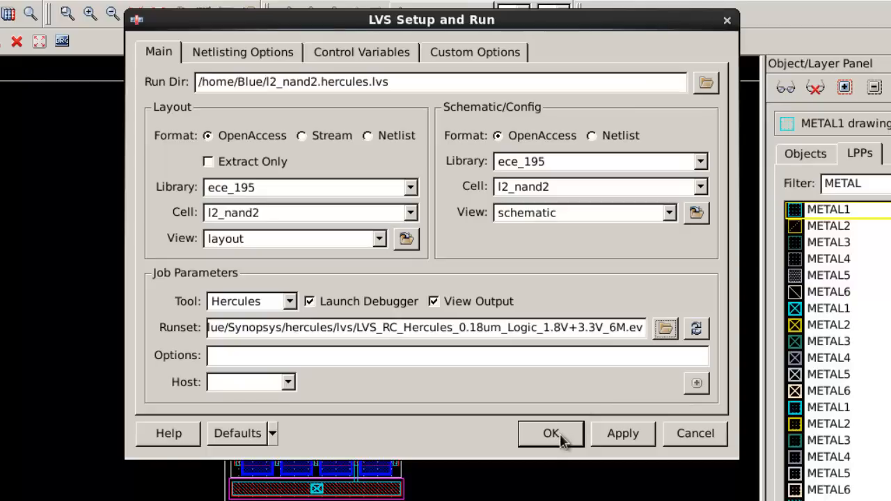
pyautogui.click(479, 302)
pyautogui.click(479, 302)
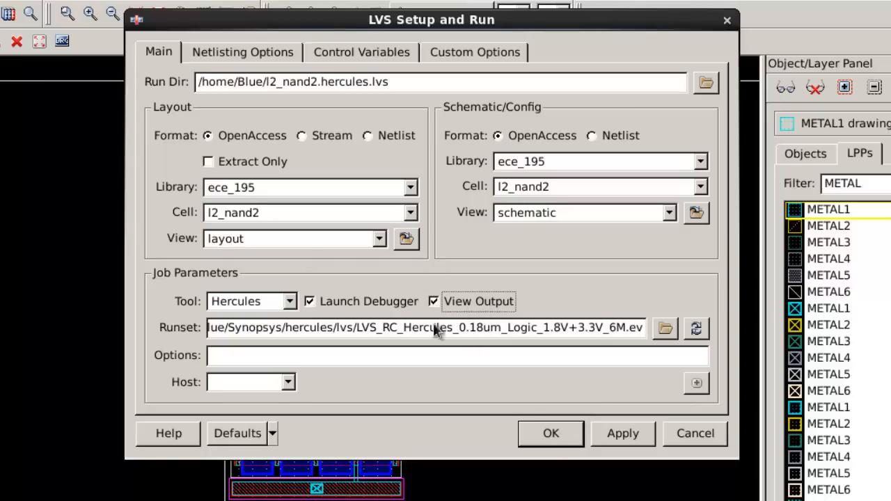
pyautogui.click(566, 438)
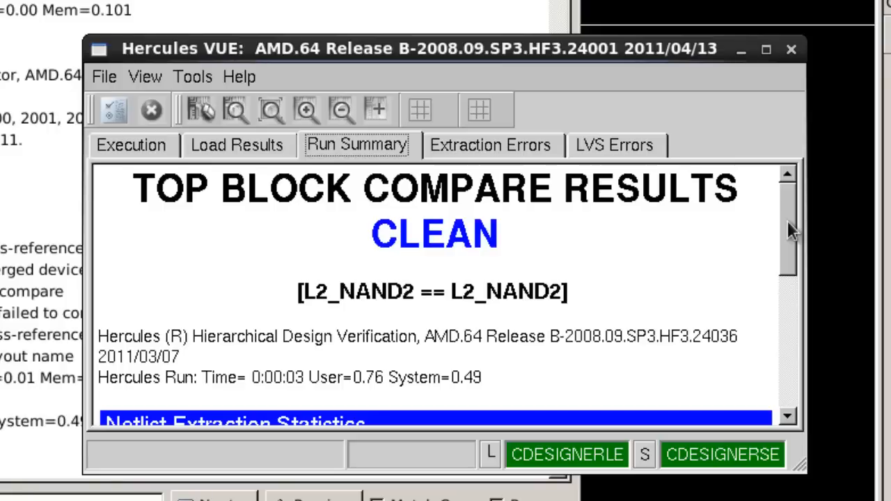
# - Read the top block compare results for L2_NAND2 in the LVS run summary
pyautogui.moveTo(788, 222); pyautogui.dragTo(810, 217)
pyautogui.moveTo(155, 190); pyautogui.dragTo(616, 322)
pyautogui.click(638, 342)
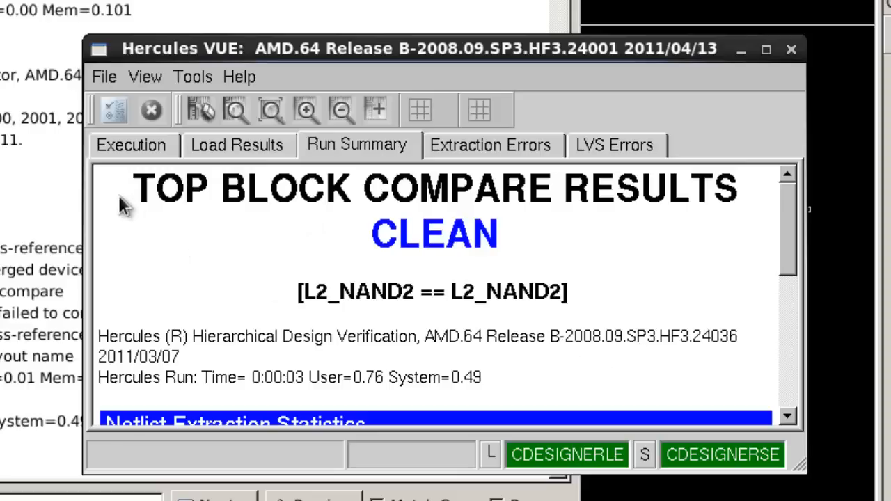
pyautogui.moveTo(117, 177); pyautogui.dragTo(630, 296)
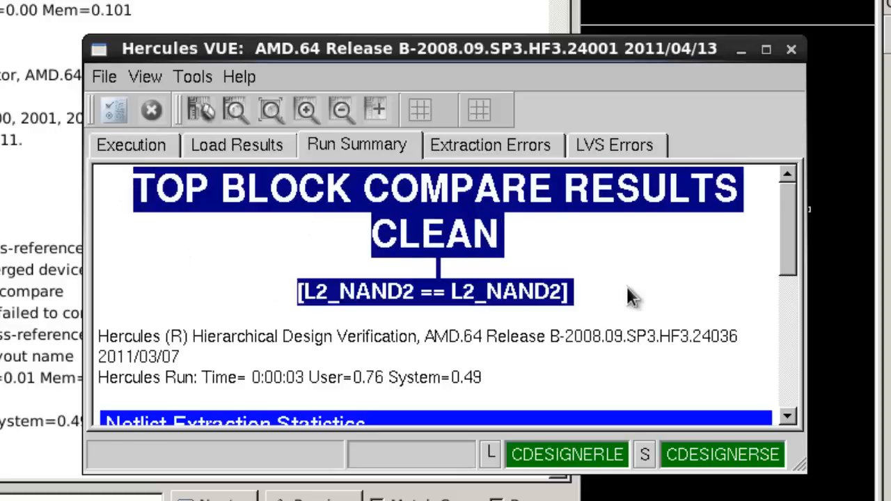
# - Look through the LVS run's extraction errors, loaded results file, LVS errors and execution settings in Hercules VUE
pyautogui.click(481, 151)
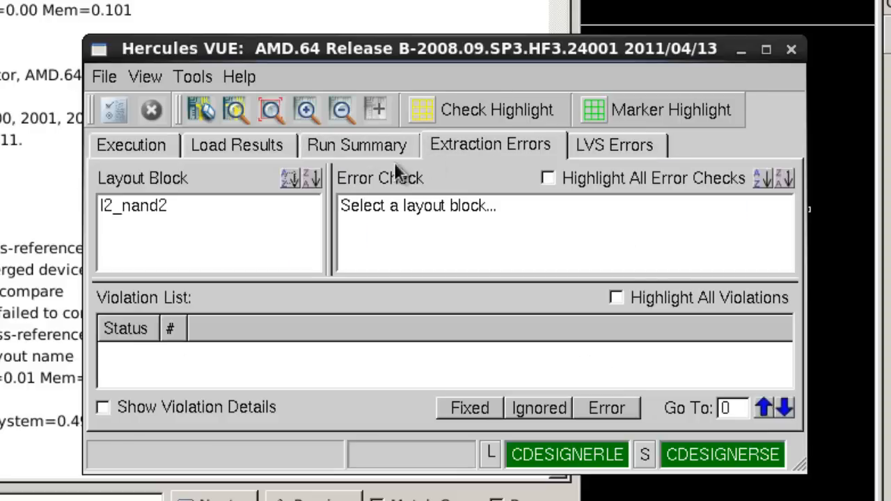
pyautogui.click(339, 147)
pyautogui.click(230, 146)
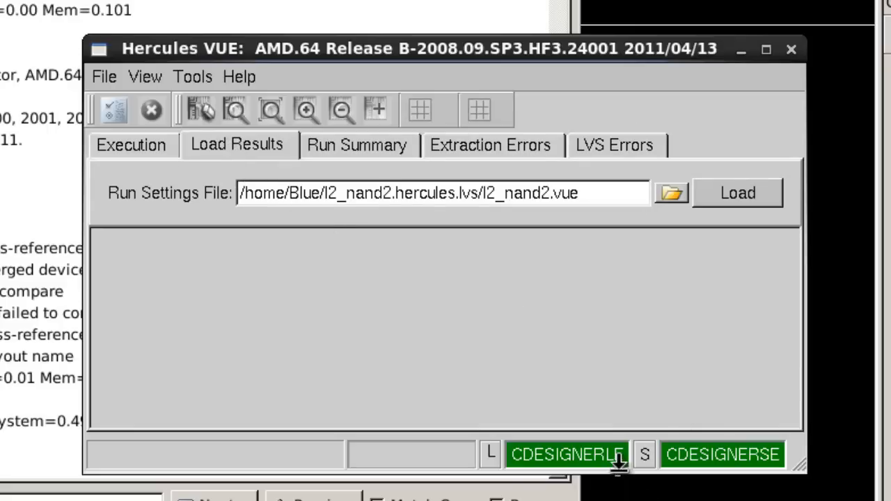
pyautogui.moveTo(618, 475); pyautogui.dragTo(619, 500)
pyautogui.click(589, 144)
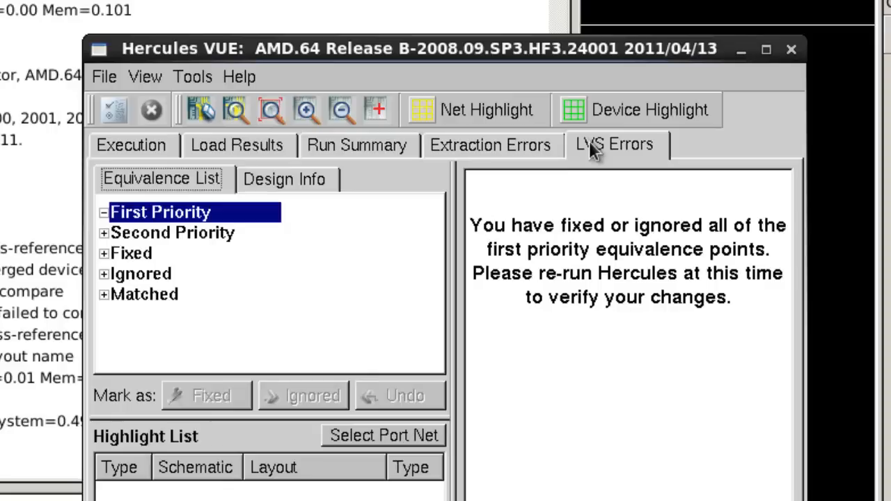
pyautogui.click(520, 146)
pyautogui.click(360, 145)
pyautogui.click(244, 143)
pyautogui.click(117, 147)
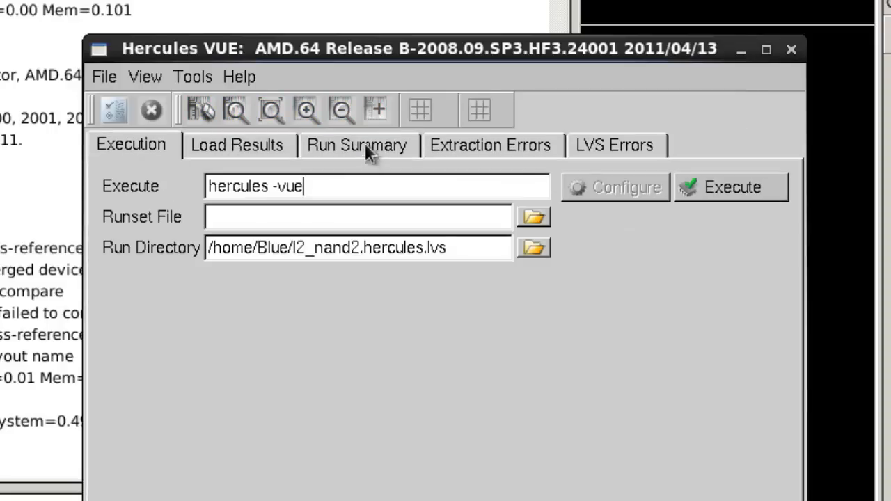
# - Read through the netlist extraction statistics in the run summary, and close Hercules VUE and the LVS output viewer
pyautogui.click(365, 143)
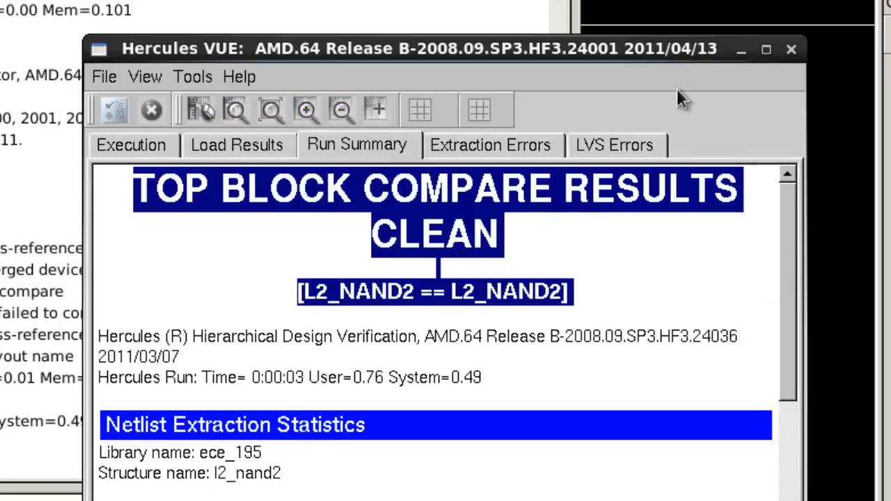
pyautogui.moveTo(661, 48); pyautogui.dragTo(652, 0)
pyautogui.moveTo(782, 132); pyautogui.dragTo(791, 273)
pyautogui.moveTo(803, 154); pyautogui.dragTo(793, 90)
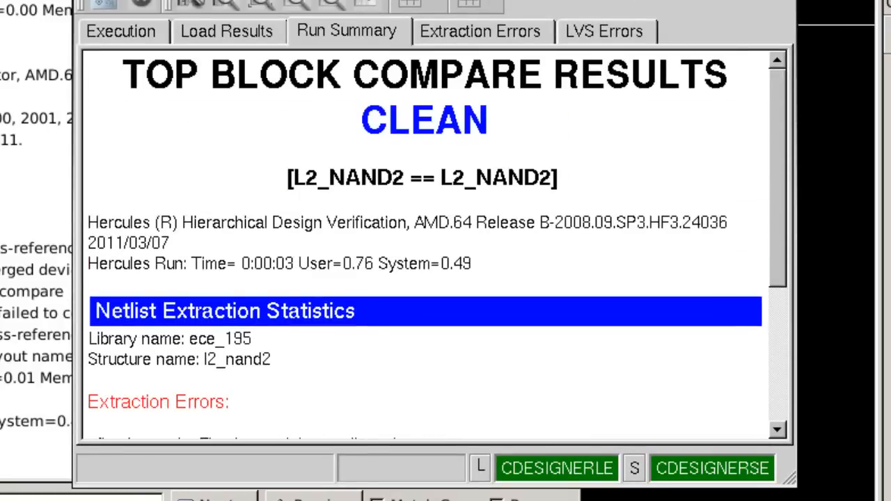
pyautogui.click(785, 0)
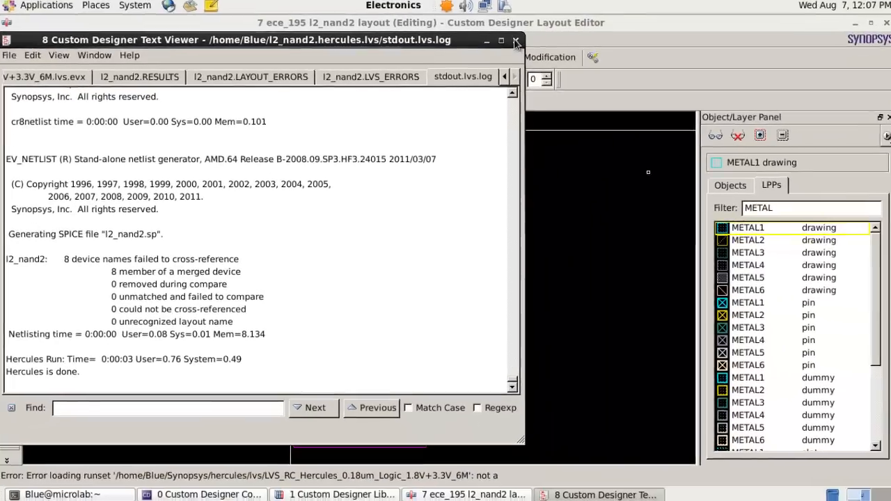
pyautogui.click(516, 39)
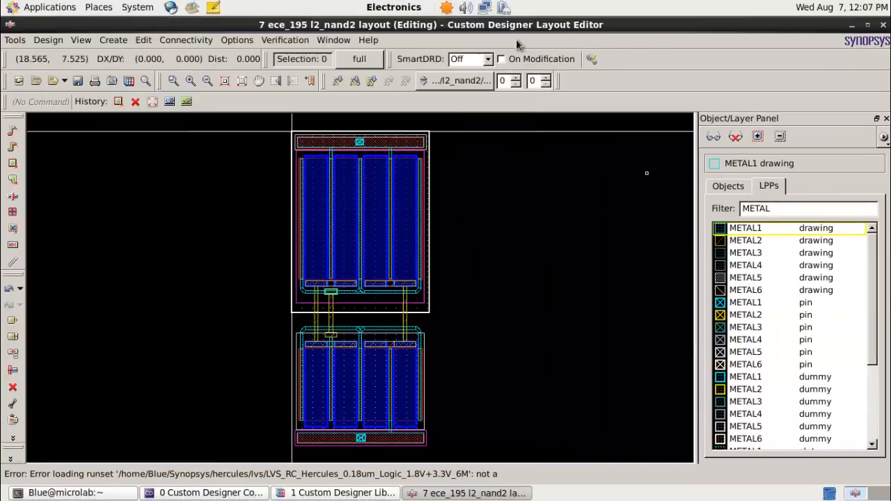
# - Open the LPE setup and choose the StarRC runset star_cmd from /home/Blue/Synopsys/hercules/starrc
pyautogui.click(285, 40)
pyautogui.moveTo(287, 63)
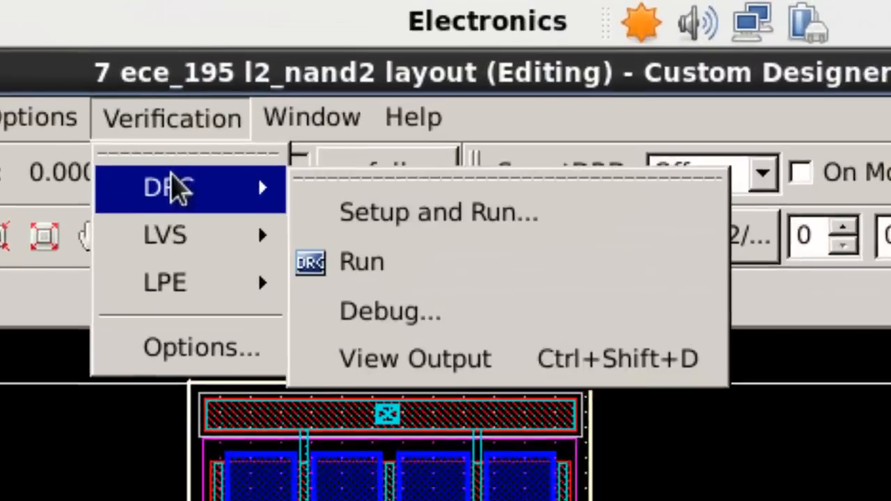
pyautogui.moveTo(222, 288)
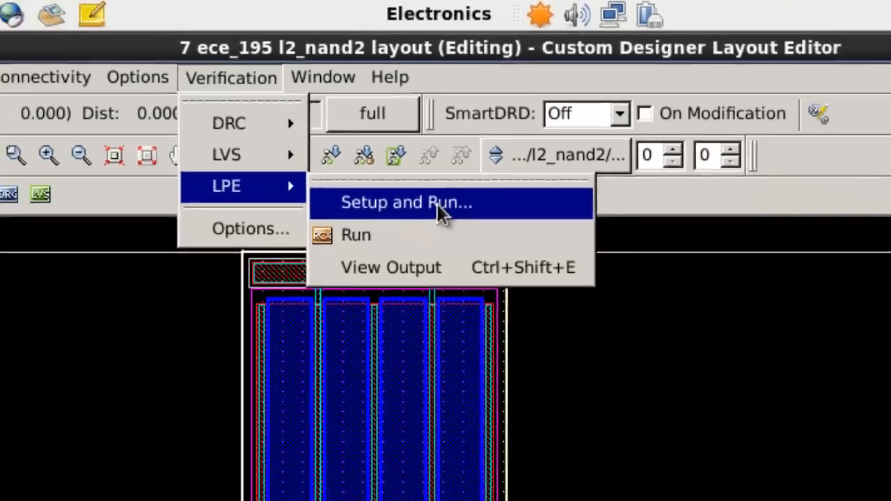
pyautogui.click(453, 327)
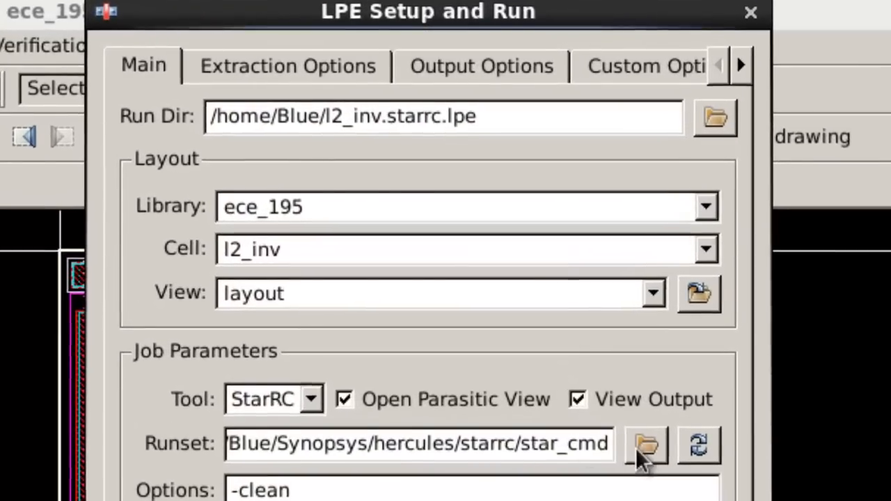
pyautogui.click(641, 447)
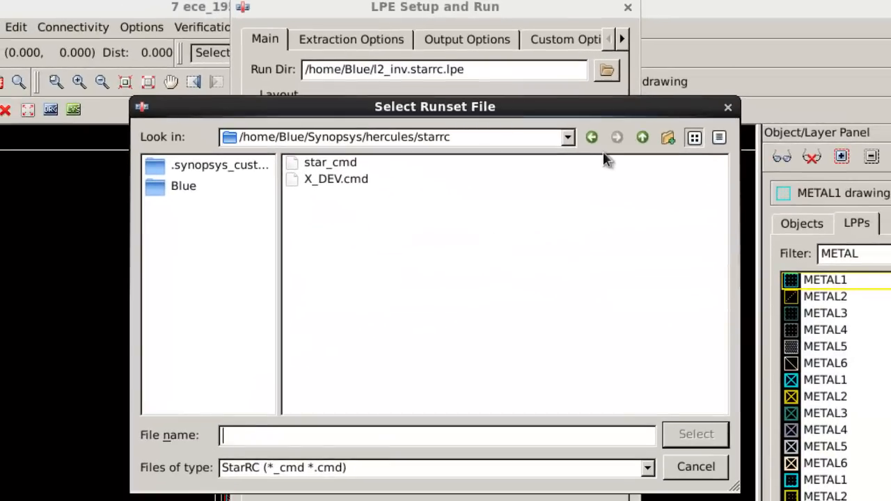
pyautogui.click(319, 138)
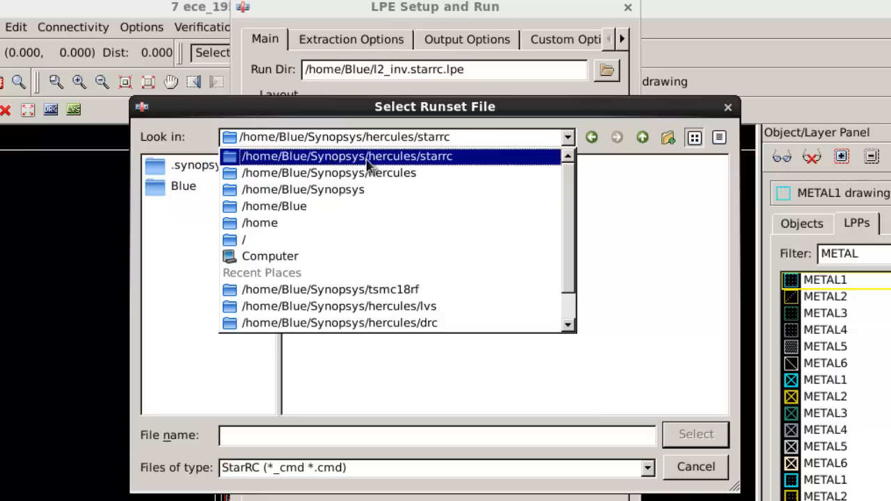
pyautogui.click(617, 254)
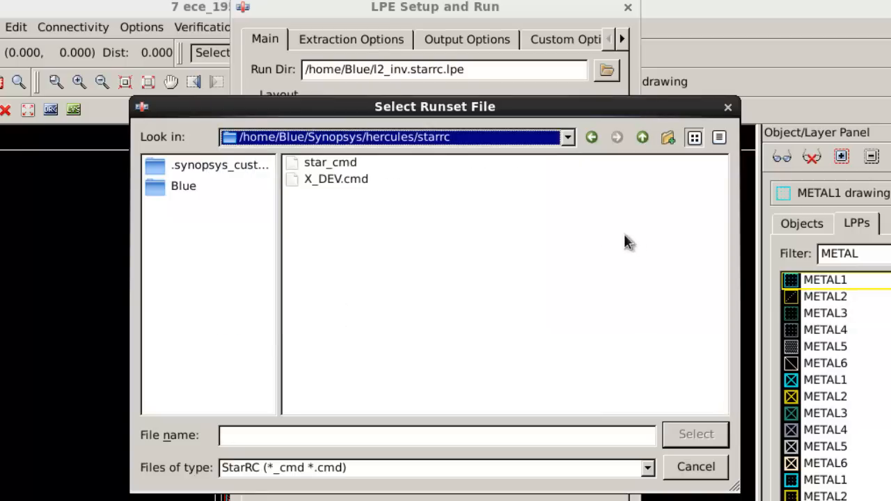
pyautogui.doubleClick(345, 163)
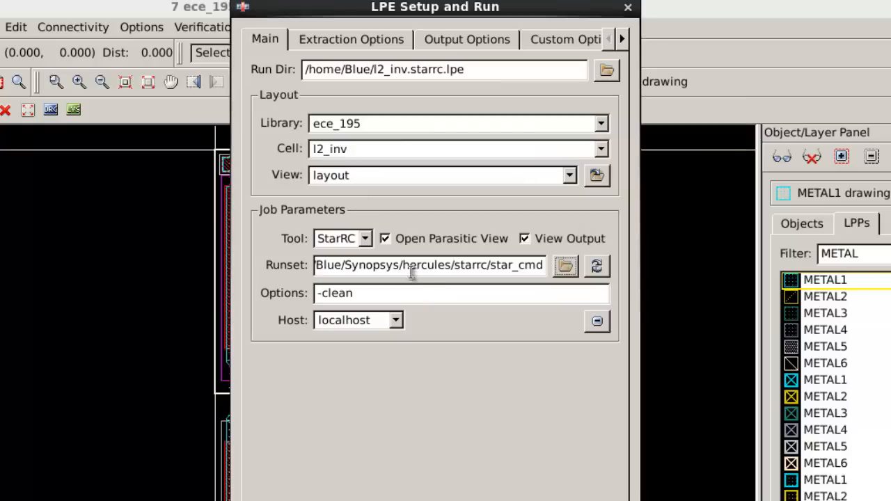
# - Set the LPE extraction type to RC and choose t018s6ml.nxtgrd as the TCAD GRD file
pyautogui.click(347, 43)
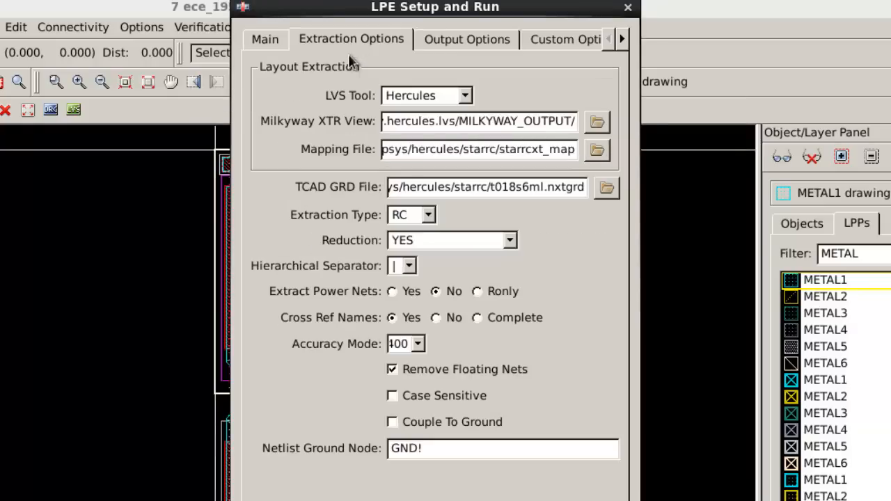
pyautogui.click(429, 216)
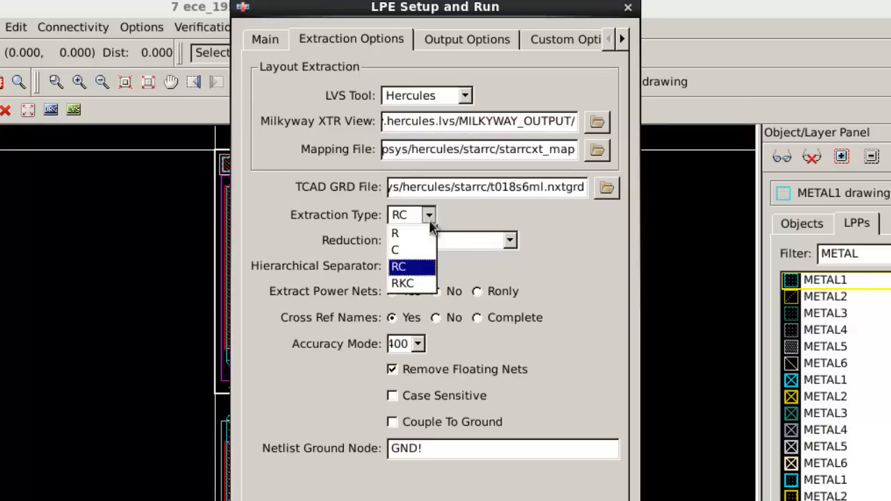
pyautogui.click(411, 265)
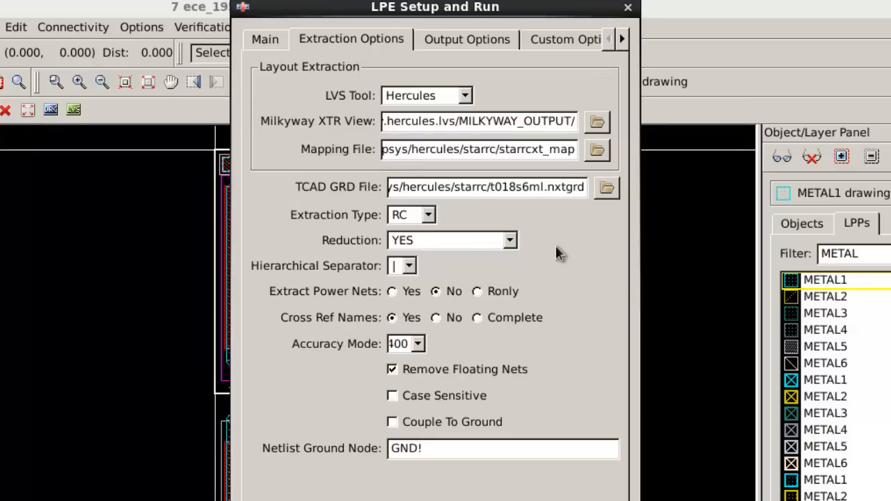
pyautogui.click(603, 189)
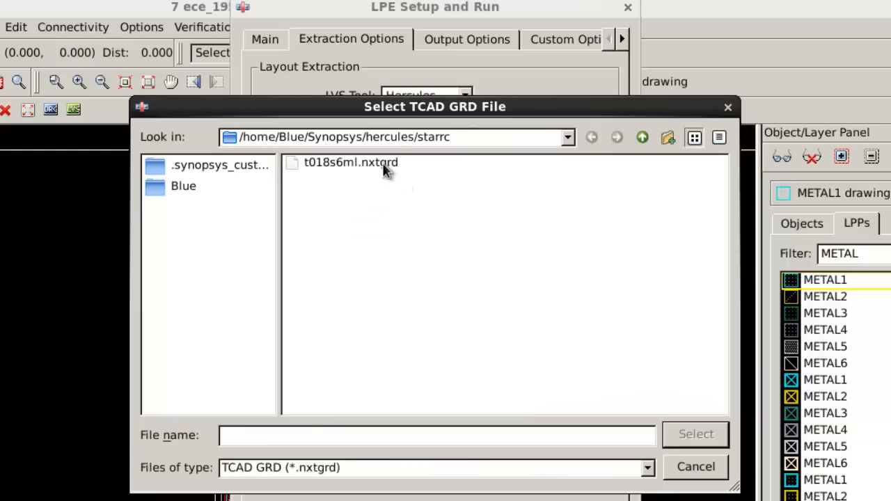
pyautogui.click(382, 164)
pyautogui.click(679, 442)
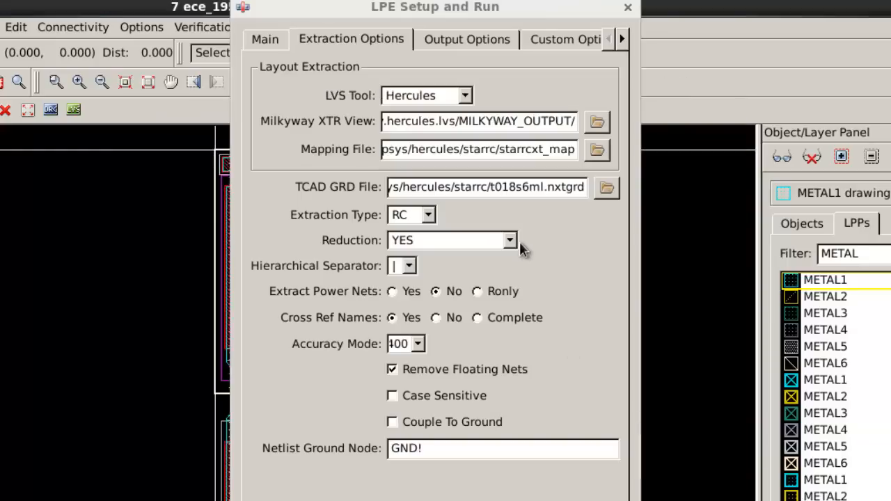
# - Choose /home/Blue/l2_inv.hercules.lvs/MILKYWAY_OUTPUT as the Milkyway XTR view for the LPE extraction
pyautogui.click(604, 127)
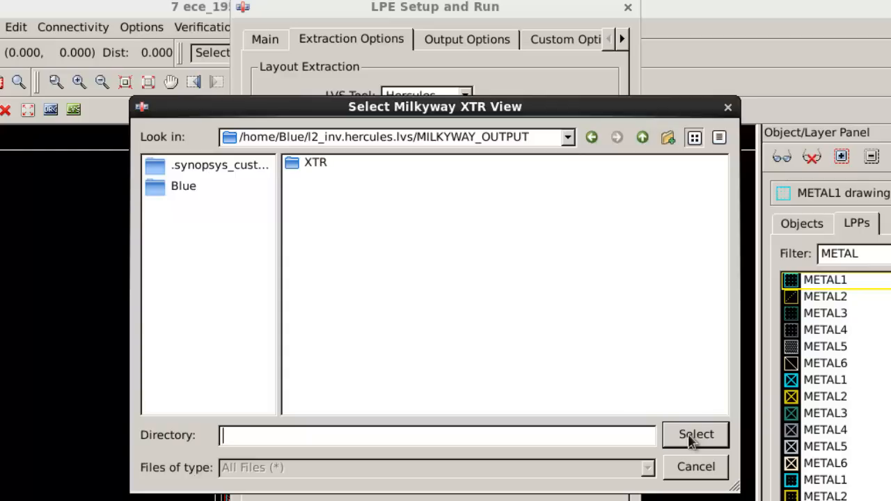
pyautogui.doubleClick(310, 163)
pyautogui.click(642, 138)
pyautogui.click(695, 433)
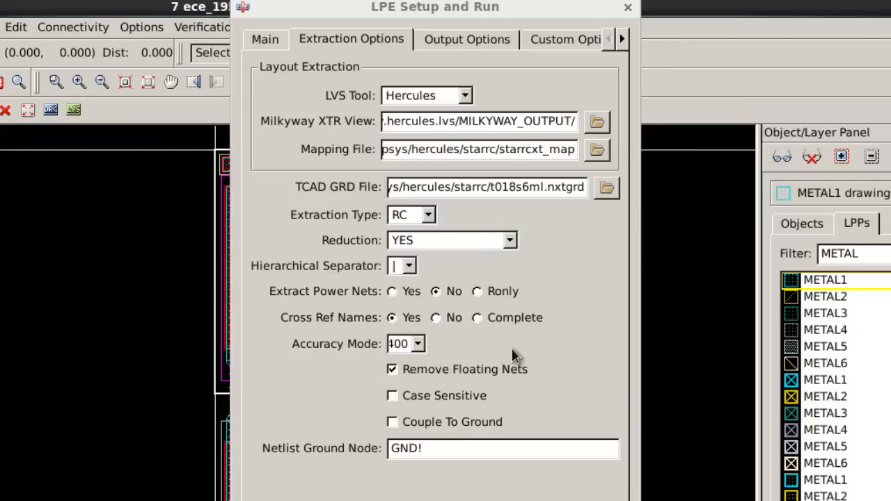
# - Check the LPE output runset path and set the netlist file to output.sp in /home/Blue/ece_195/l2_inv/starrc, replacing the existing file
pyautogui.click(475, 40)
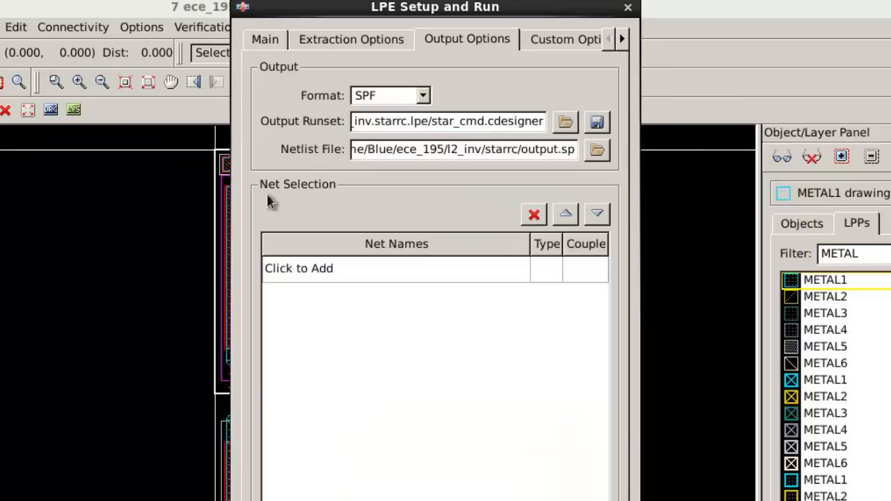
pyautogui.click(227, 192)
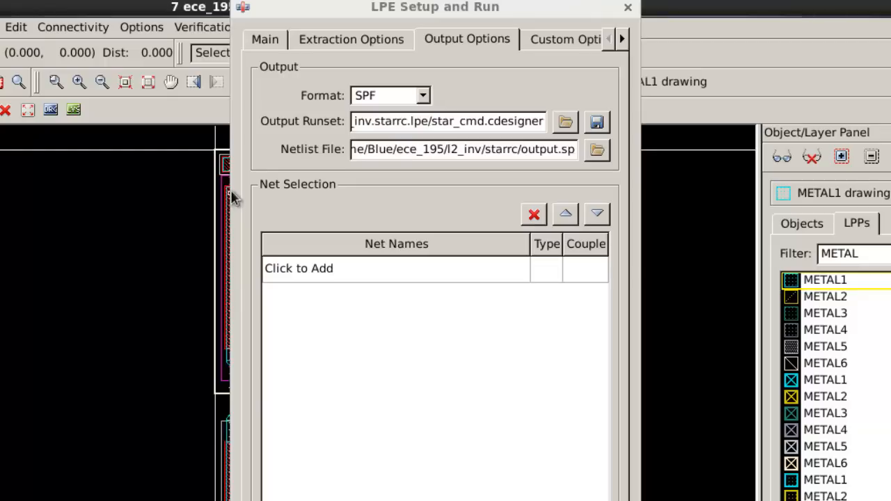
pyautogui.moveTo(230, 189); pyautogui.dragTo(2, 188)
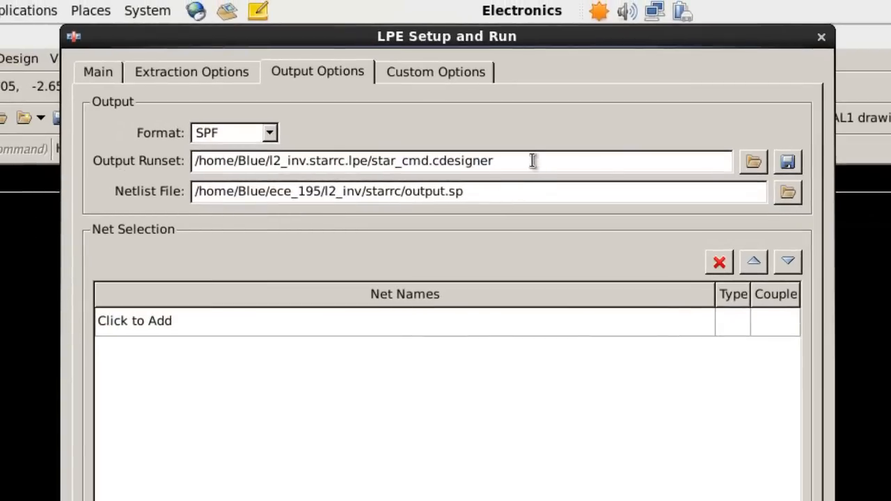
pyautogui.tripleClick(426, 160)
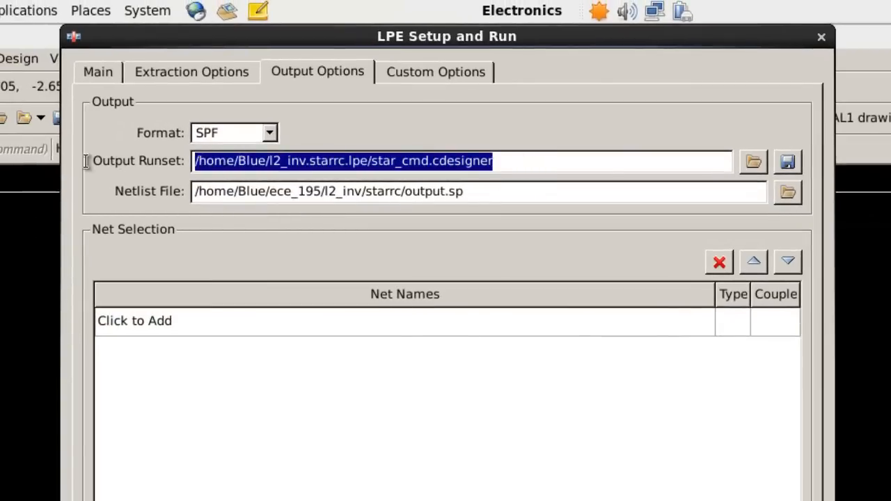
pyautogui.click(250, 146)
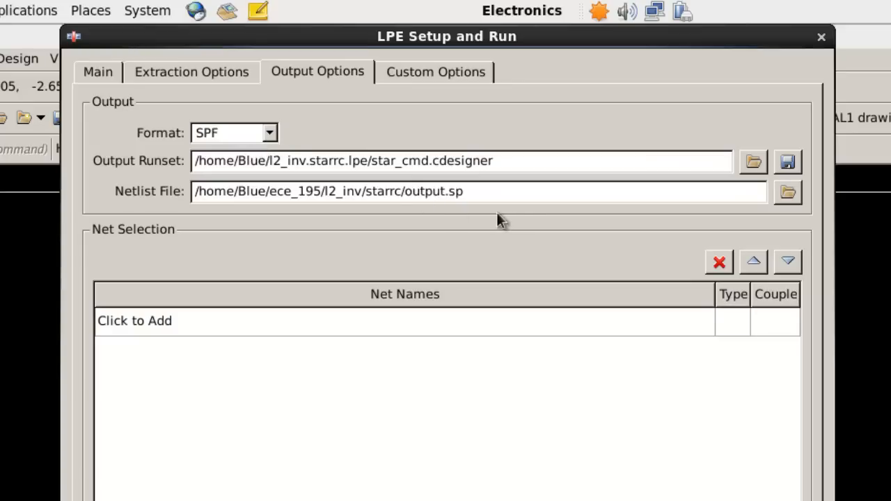
pyautogui.moveTo(467, 192); pyautogui.dragTo(130, 199)
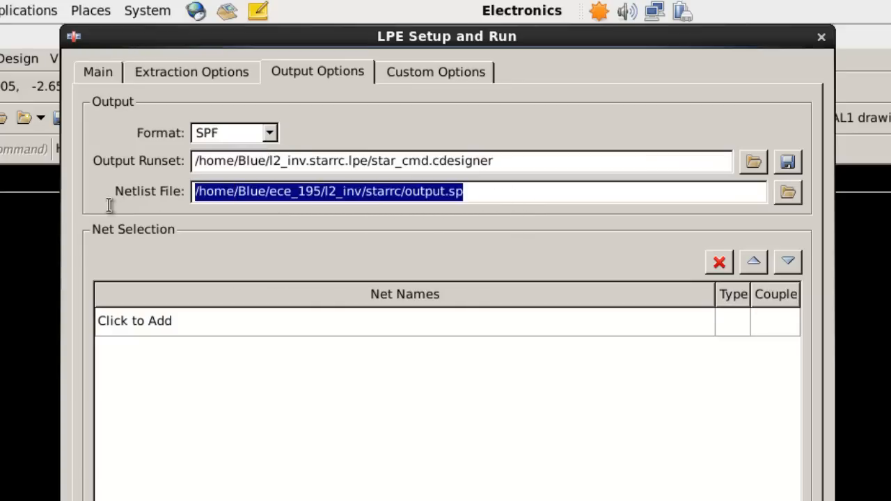
pyautogui.click(788, 192)
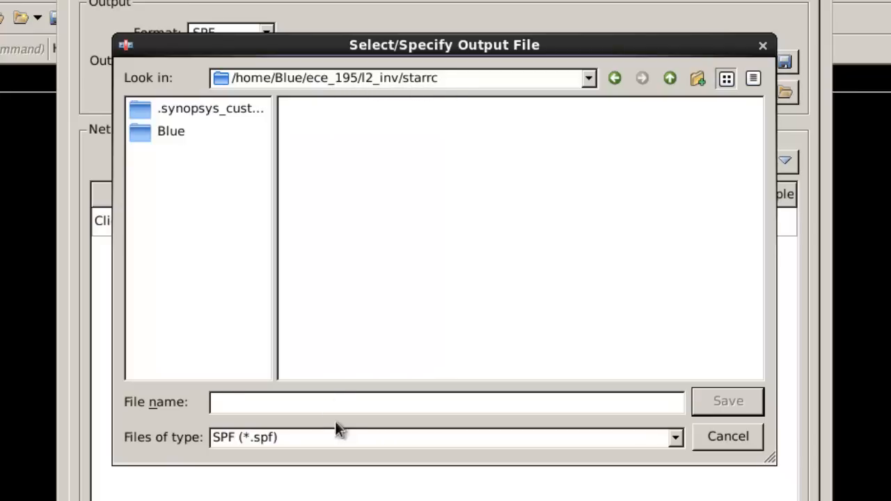
pyautogui.moveTo(541, 54); pyautogui.dragTo(604, 138)
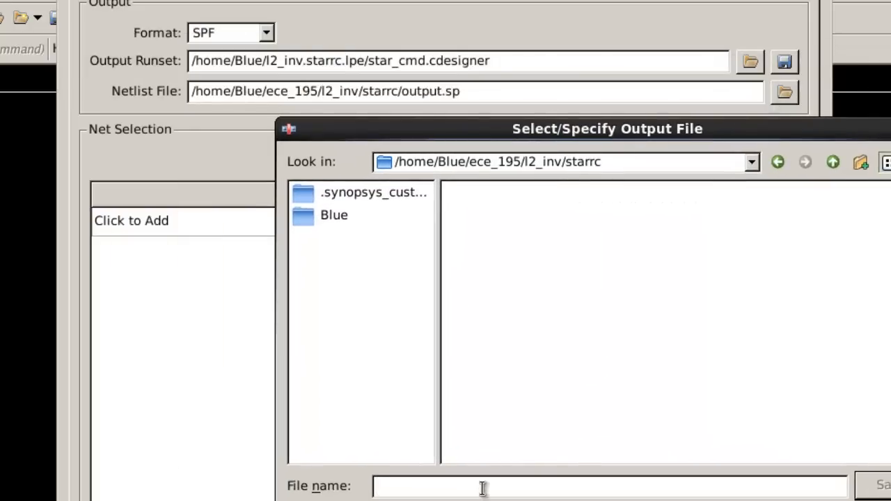
pyautogui.write('output.sp')
pyautogui.press('Return')
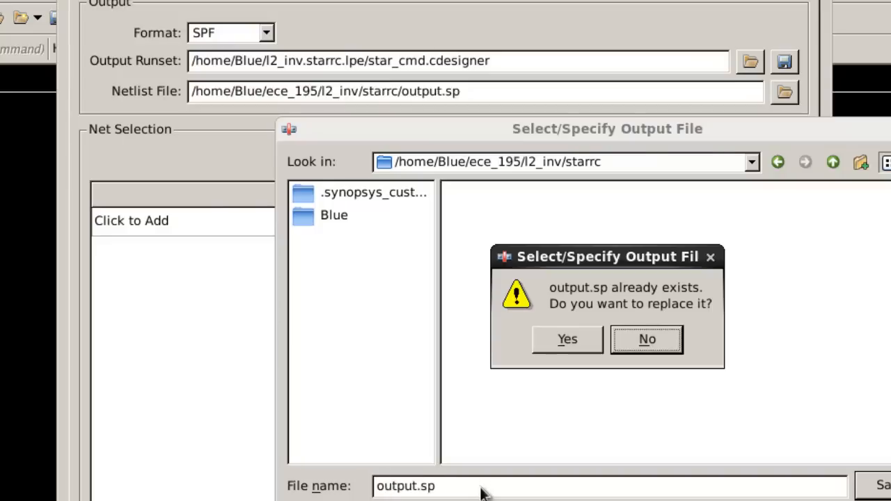
pyautogui.click(559, 344)
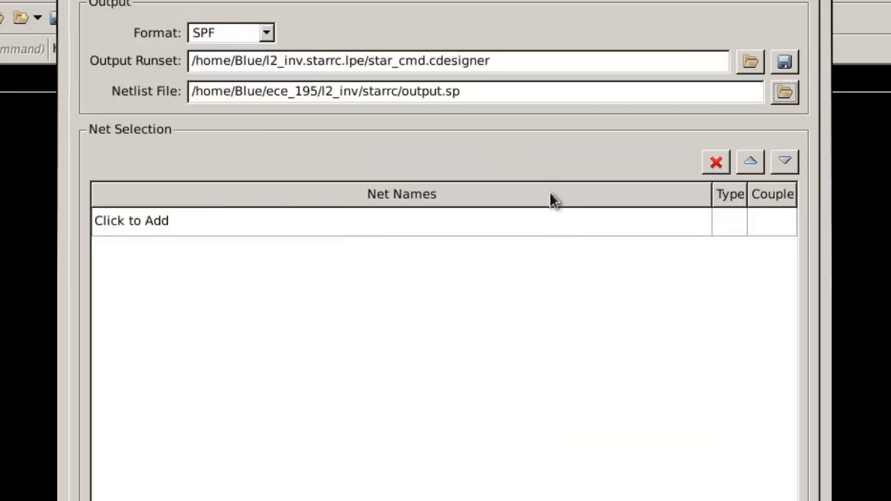
# - Look through the LPE setup's output, custom and main options, and close the setup without running it
pyautogui.click(420, 10)
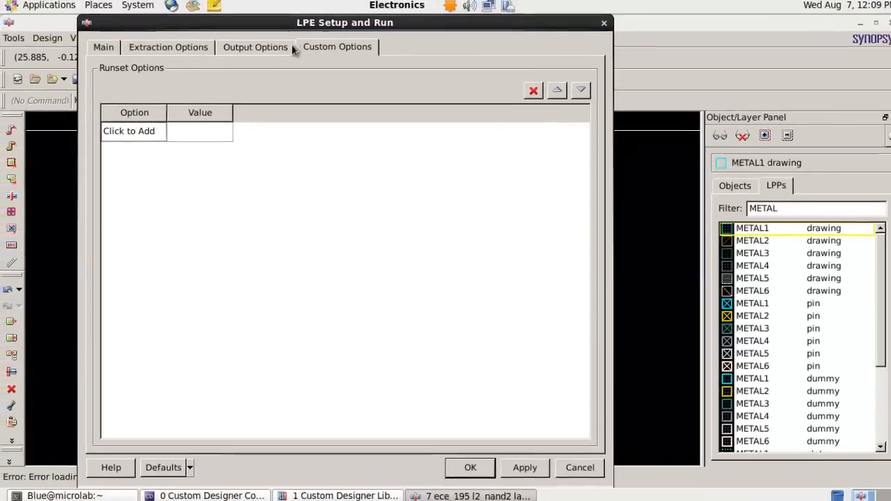
pyautogui.click(278, 48)
pyautogui.click(351, 47)
pyautogui.moveTo(313, 25); pyautogui.dragTo(380, 25)
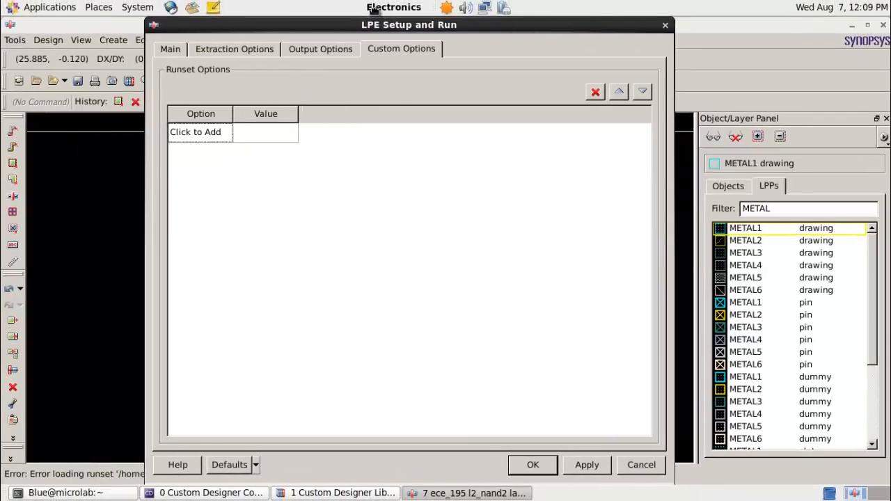
pyautogui.click(178, 48)
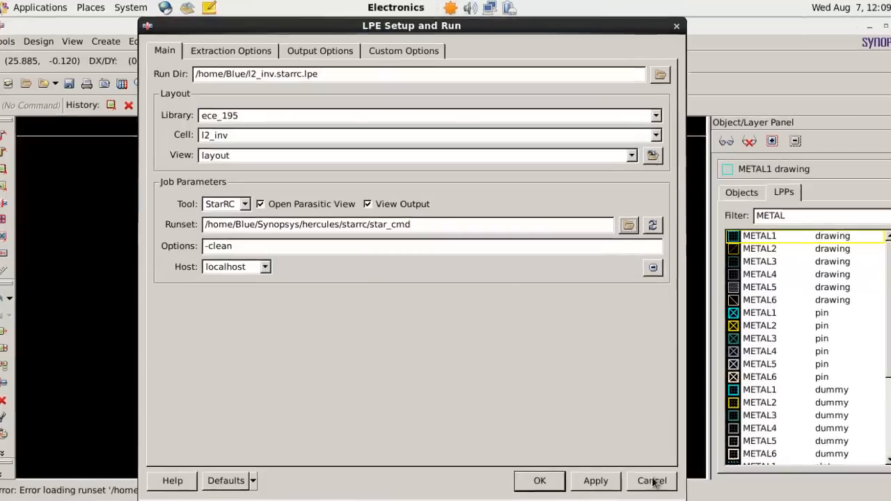
pyautogui.click(642, 464)
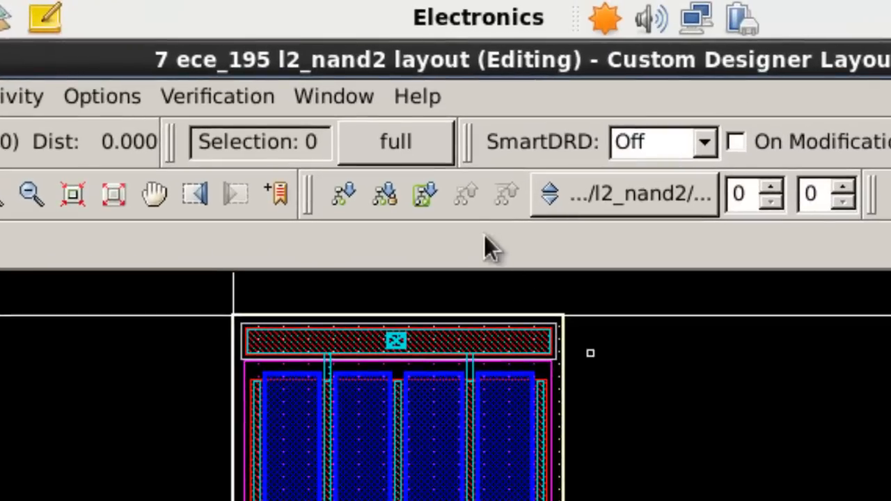
# - Set the LVS control variable DECK_TYPE to RC_DECK and run the Hercules LVS on l2_nand2
pyautogui.click(237, 99)
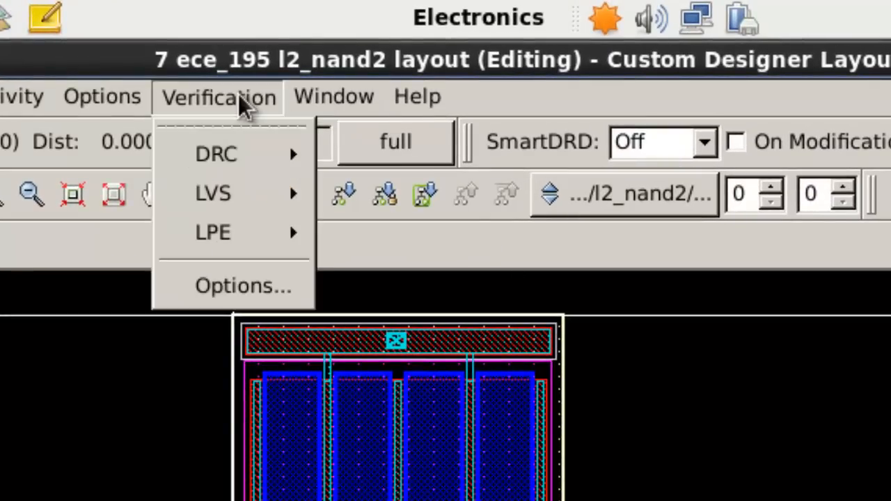
pyautogui.moveTo(275, 192)
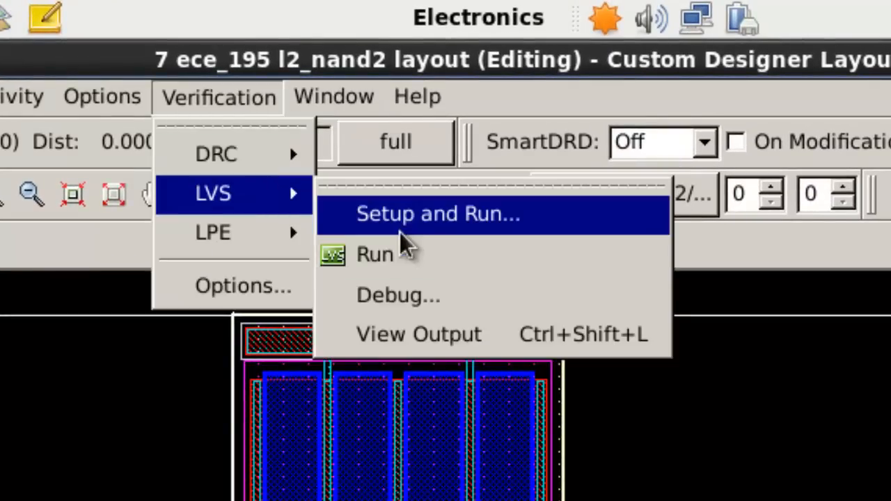
pyautogui.click(467, 234)
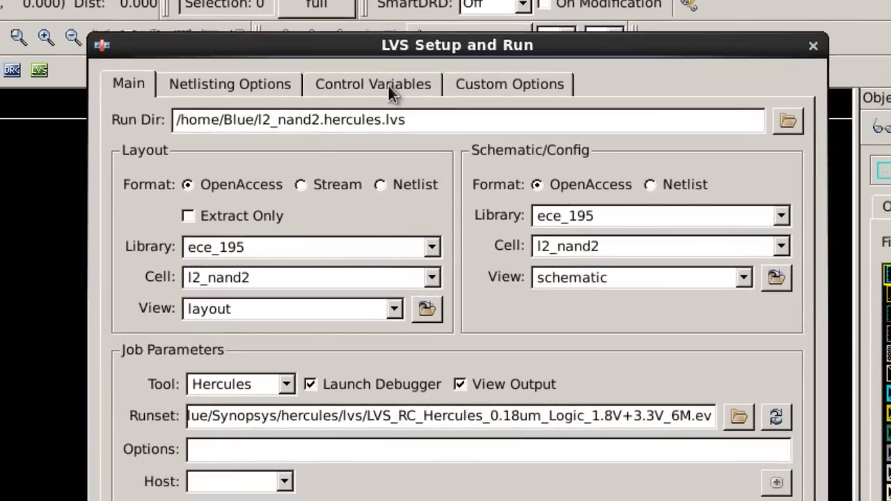
pyautogui.click(388, 88)
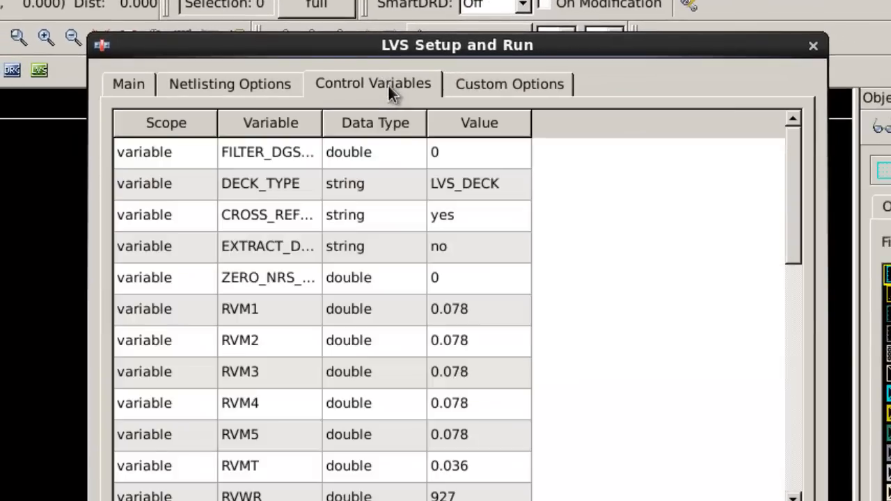
pyautogui.doubleClick(465, 183)
pyautogui.click(453, 183)
pyautogui.moveTo(453, 183); pyautogui.dragTo(426, 185)
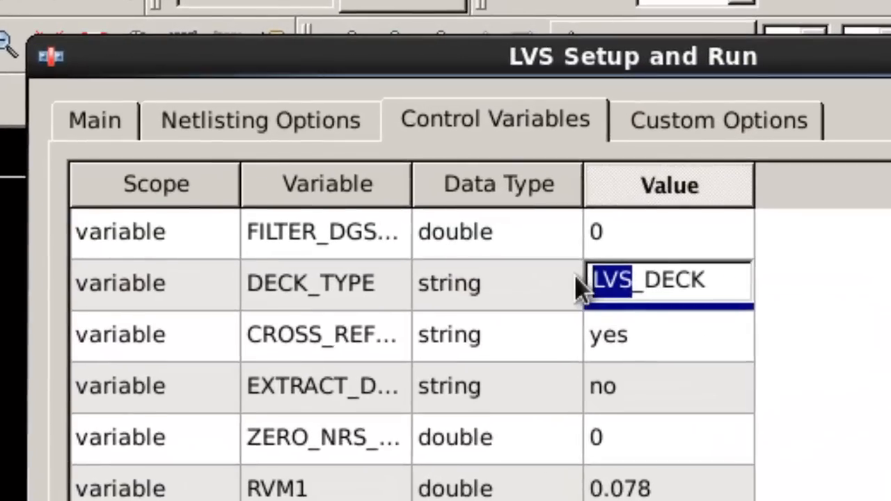
pyautogui.write('RC')
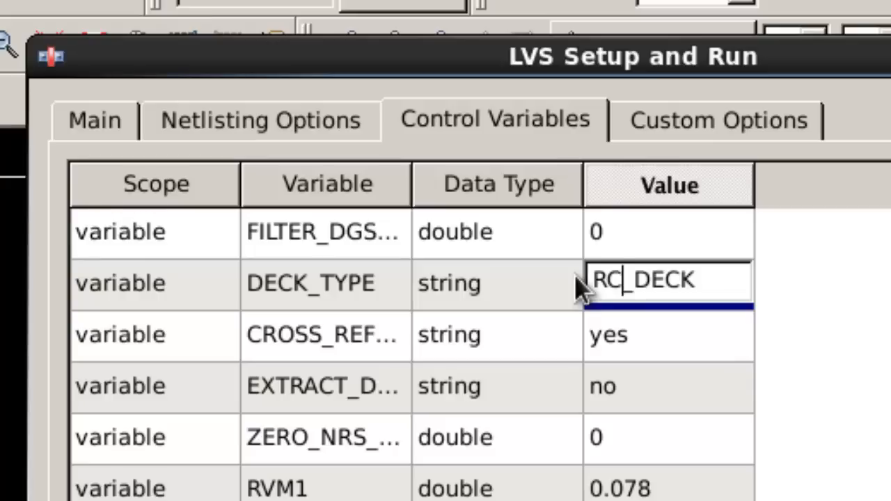
pyautogui.press('Return')
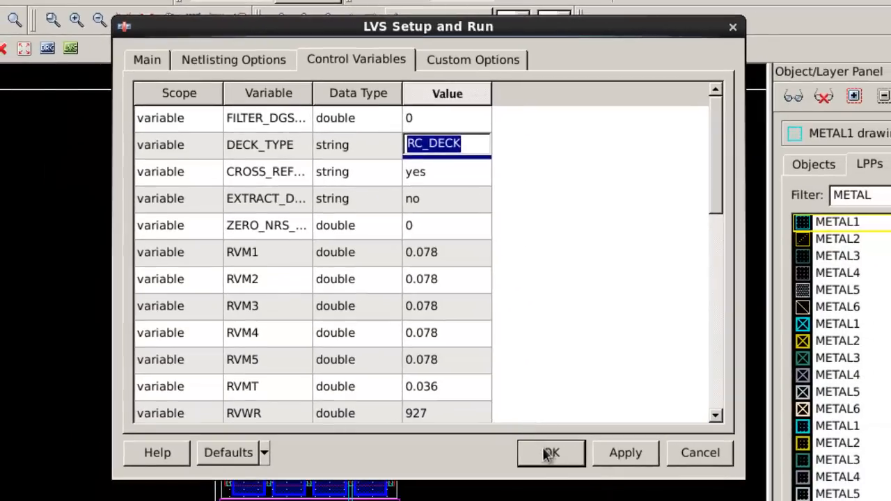
pyautogui.click(551, 457)
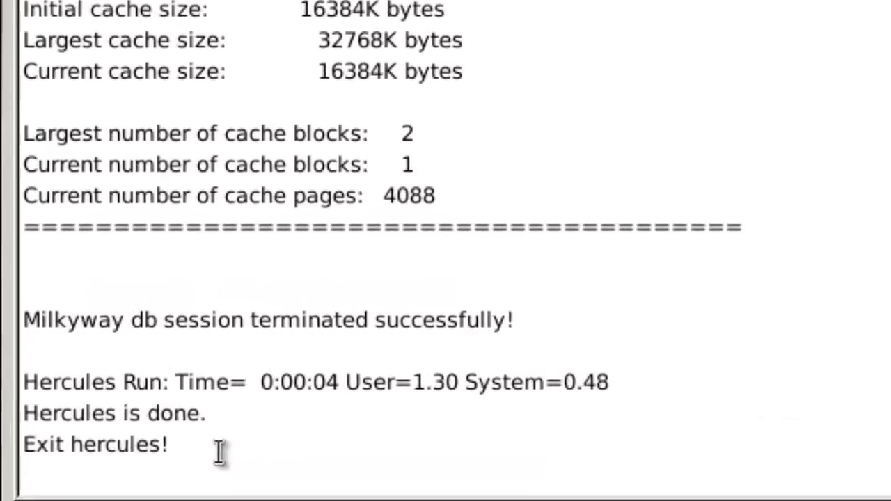
pyautogui.moveTo(219, 451); pyautogui.dragTo(28, 380)
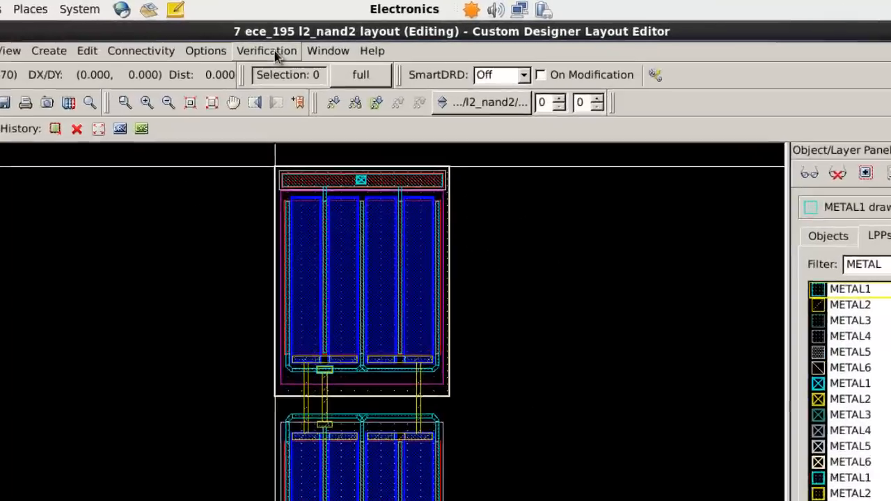
# - Review the LPE settings and run the StarRC extraction on the l2_inv layout, closing its log after checking the xTract lines
pyautogui.click(276, 56)
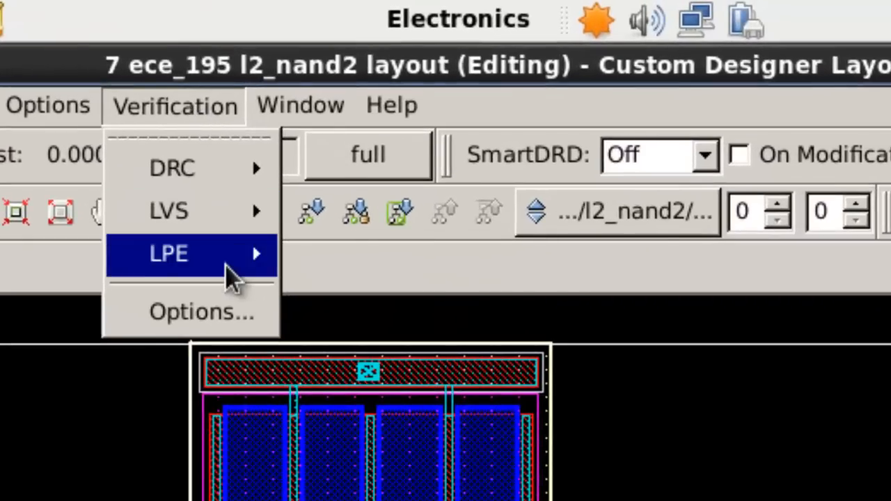
pyautogui.moveTo(291, 127)
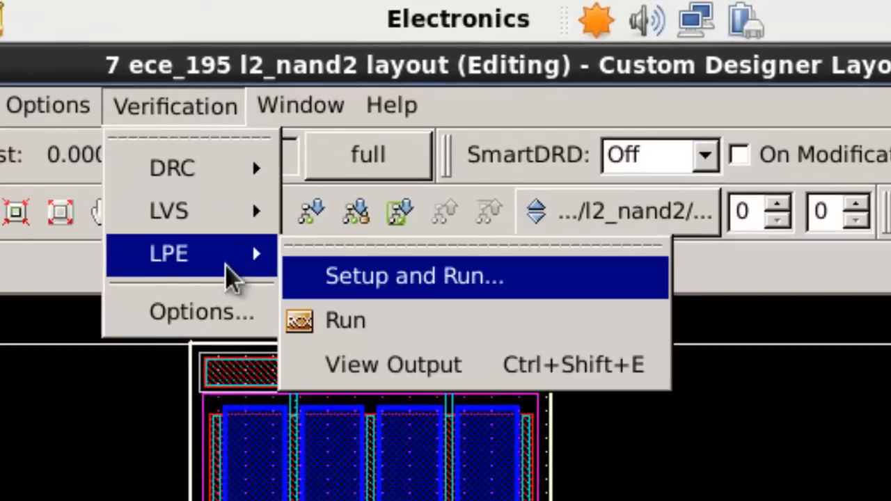
pyautogui.click(424, 291)
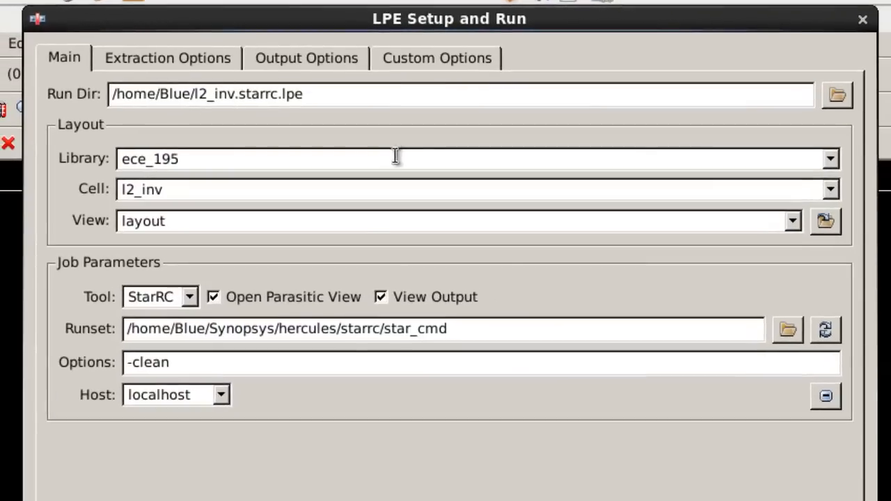
pyautogui.click(163, 58)
pyautogui.click(299, 61)
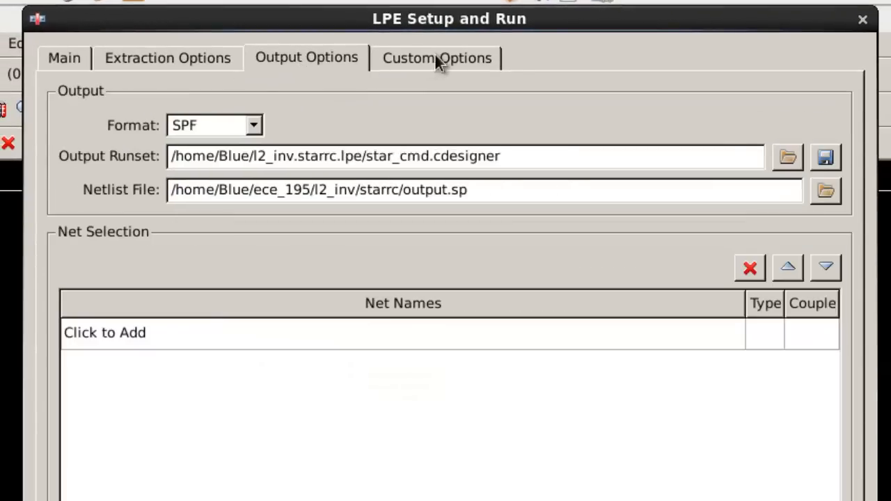
pyautogui.click(437, 60)
pyautogui.click(64, 58)
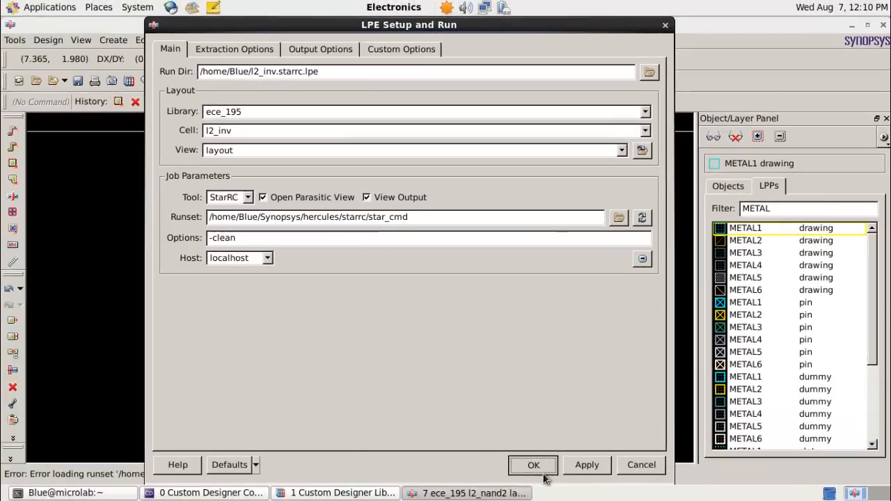
pyautogui.click(534, 464)
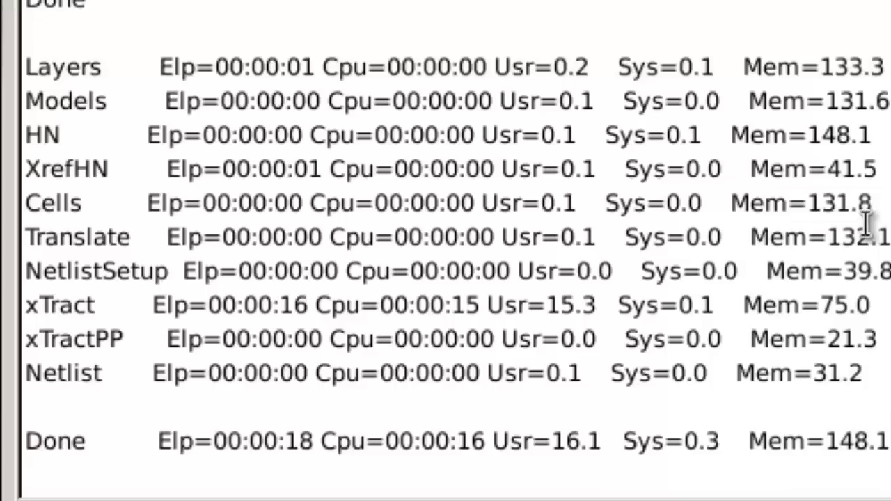
pyautogui.moveTo(30, 302); pyautogui.dragTo(25, 374)
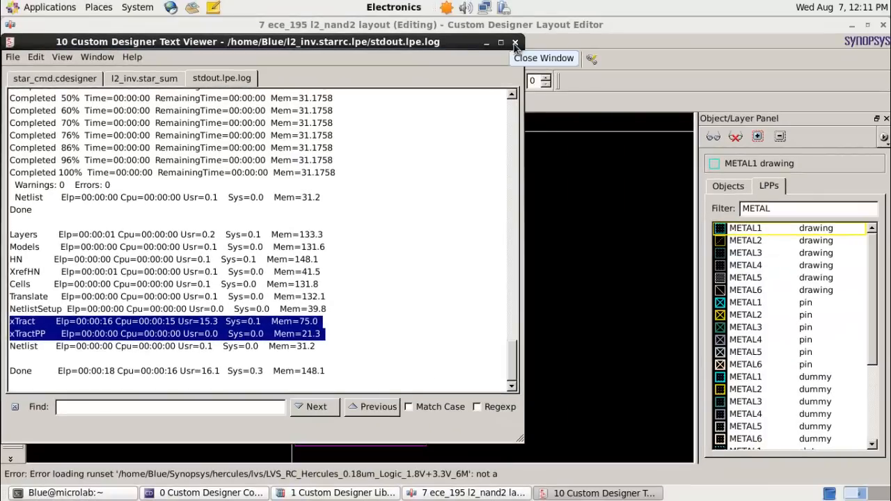
pyautogui.click(515, 43)
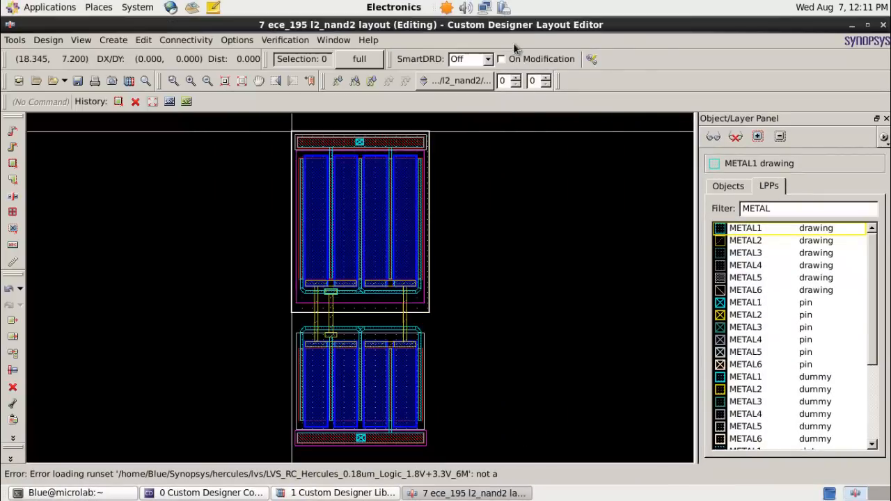
# - Switch to the terminal window
pyautogui.click(101, 494)
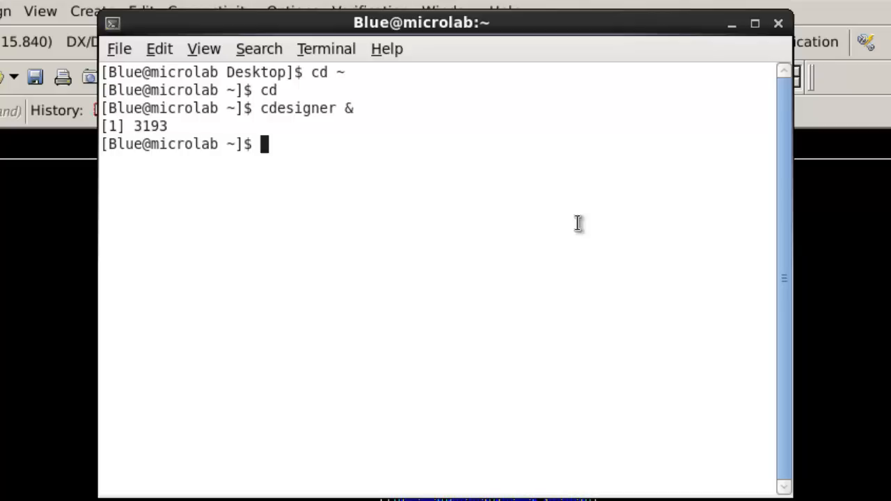
pyautogui.write('cd E')
pyautogui.press('BackSpace')
pyautogui.write('ece19')
pyautogui.press('BackSpace')
pyautogui.press('BackSpace')
pyautogui.press('BackSpace')
pyautogui.press('BackSpace')
pyautogui.press('BackSpace')
pyautogui.press('BackSpace')
pyautogui.press('BackSpace')
pyautogui.press('BackSpace')
# - List the contents of the home directory in the terminal
pyautogui.write('ls')
pyautogui.press('Return')
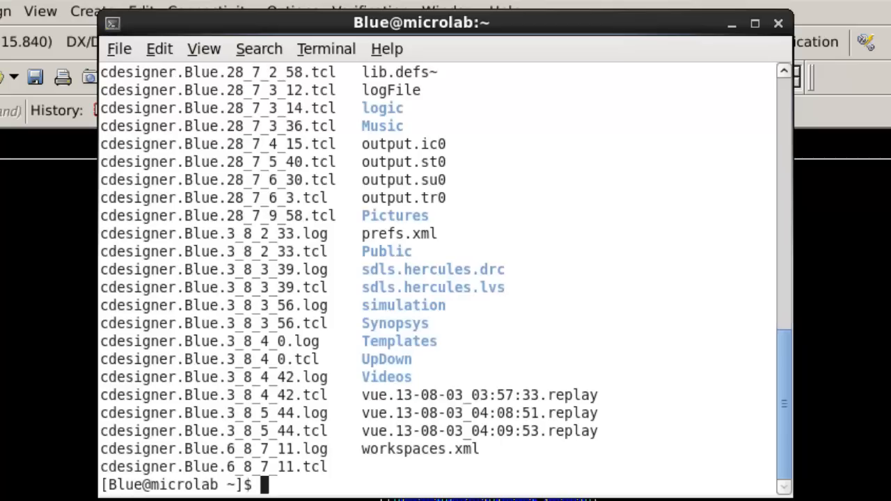
# - Find ece_195 in the home directory listing, change into that directory and list its contents
pyautogui.scroll(13, 593, 188)
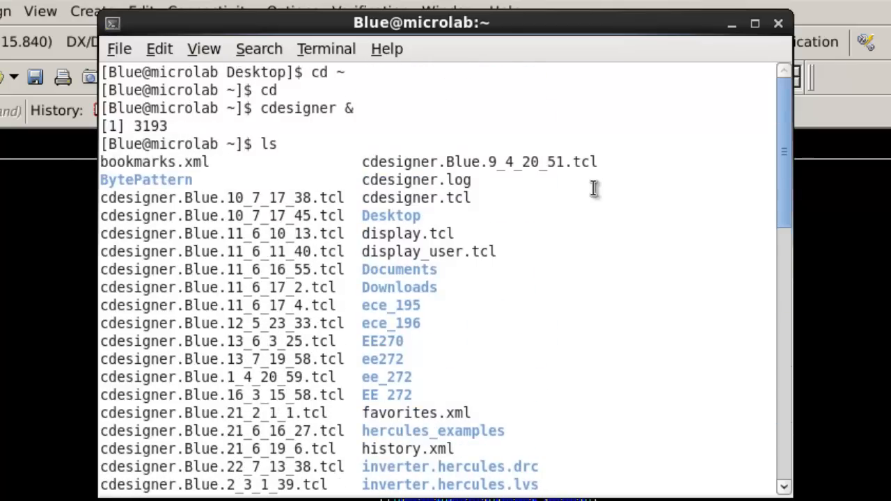
pyautogui.doubleClick(408, 306)
pyautogui.hotkey('ctrl', 'c')
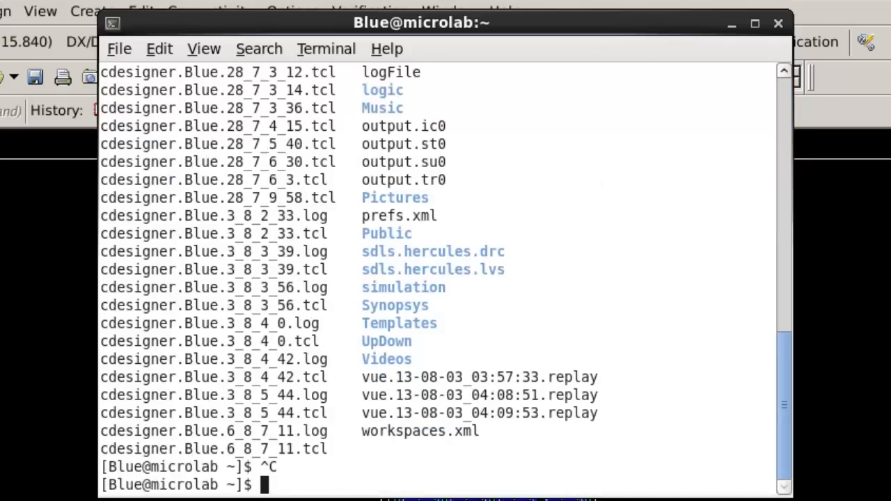
pyautogui.scroll(13, 395, 306)
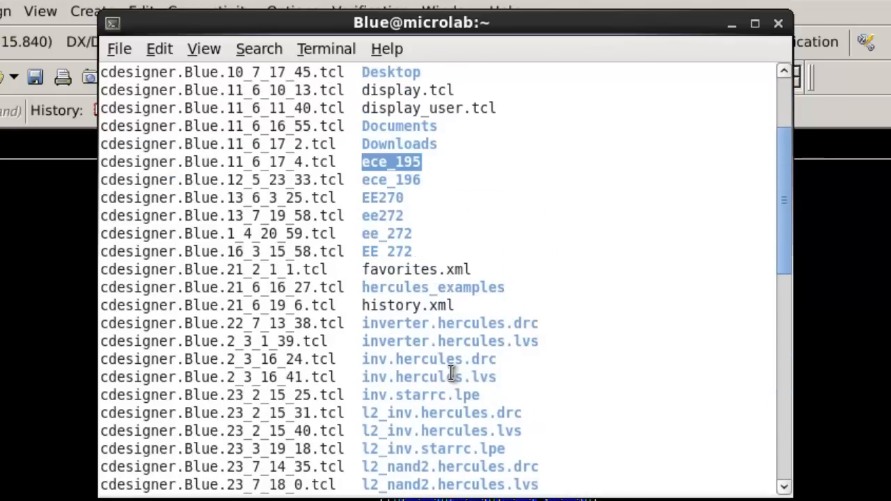
pyautogui.click(406, 262)
pyautogui.doubleClick(406, 262)
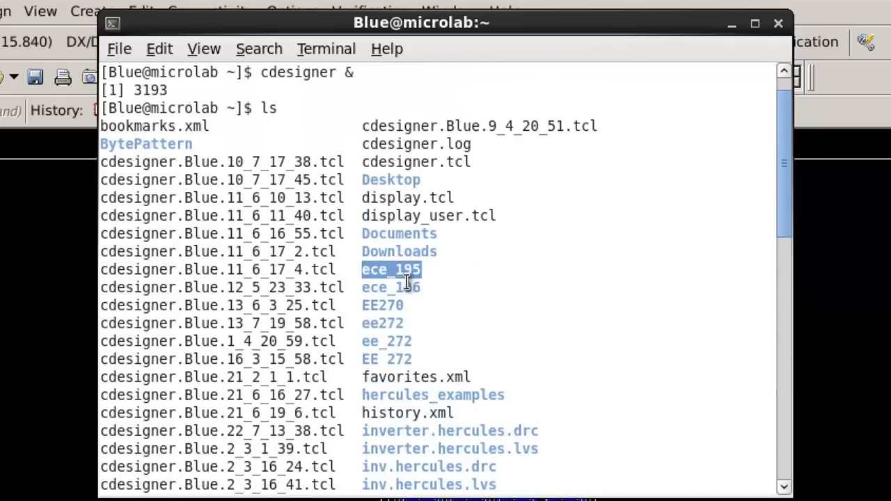
pyautogui.write('cd')
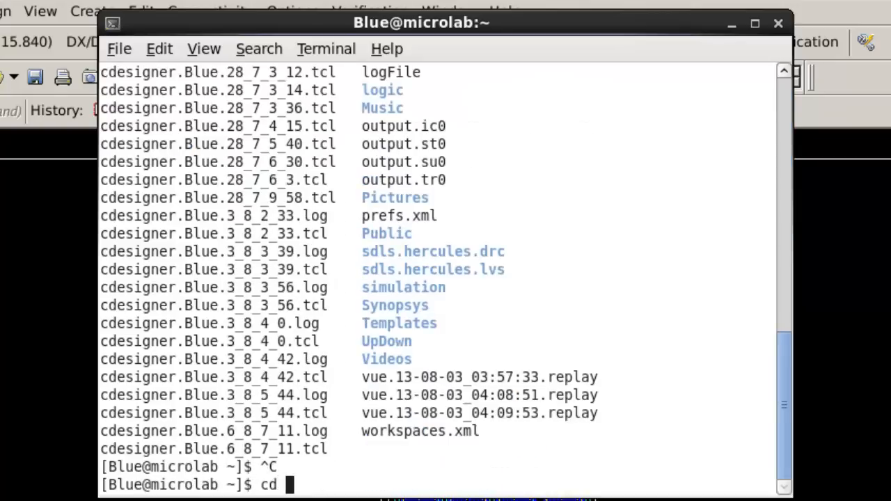
pyautogui.press('shift+Insert')
pyautogui.press('Return')
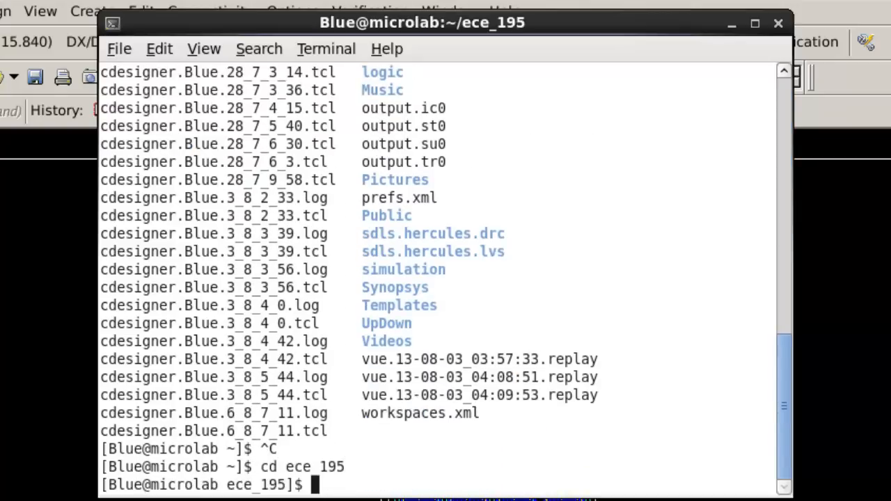
pyautogui.write('ls')
pyautogui.press('Return')
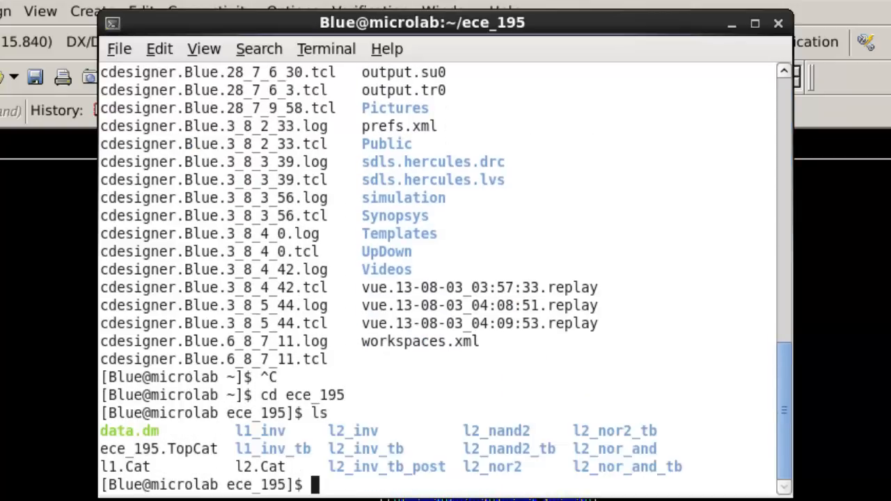
# - Change into the l2_nand2 cell directory and list its contents
pyautogui.write('cd')
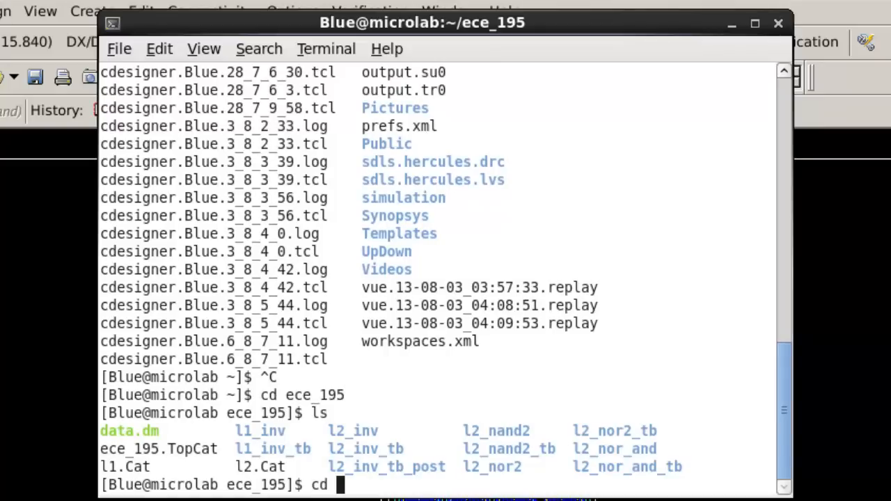
pyautogui.write('l2_nand2')
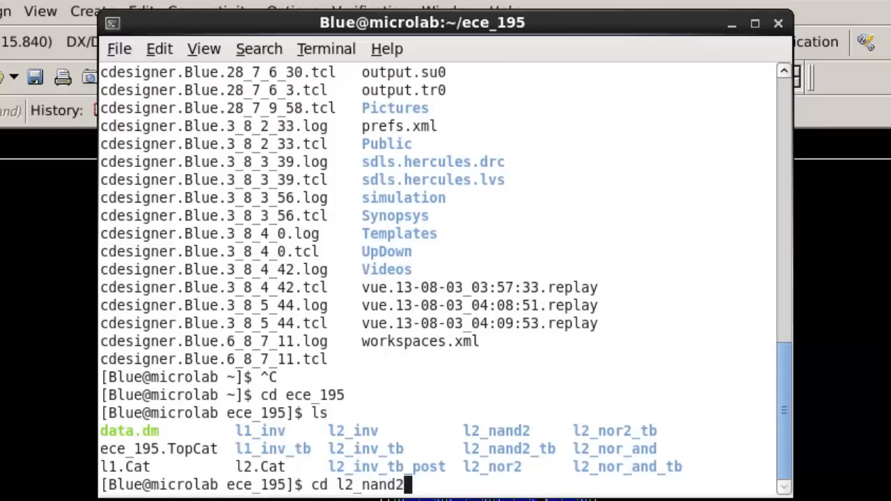
pyautogui.press('Return')
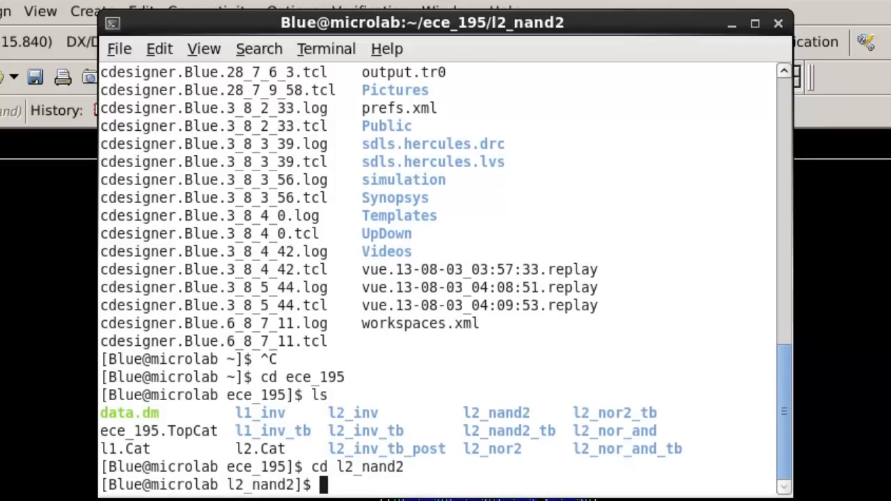
pyautogui.write('ls')
pyautogui.press('Return')
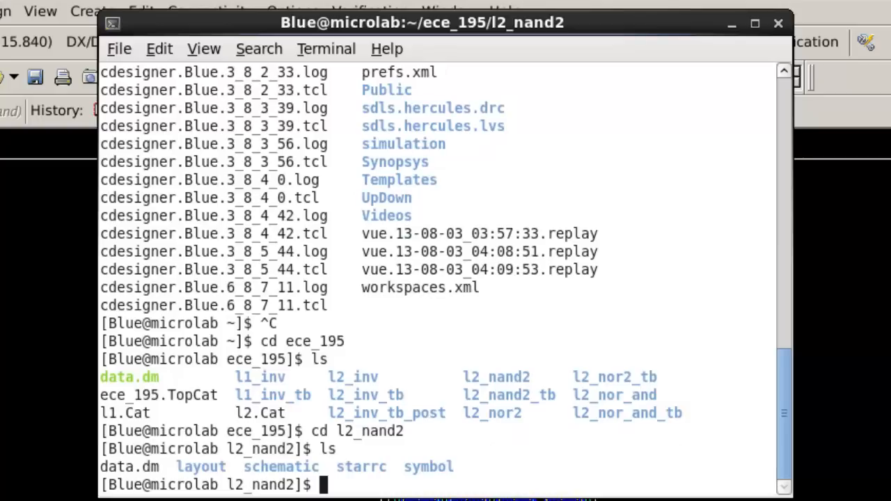
# - Change into the starrc directory of l2_nand2 and list its files
pyautogui.write('cd s')
pyautogui.press('Tab')
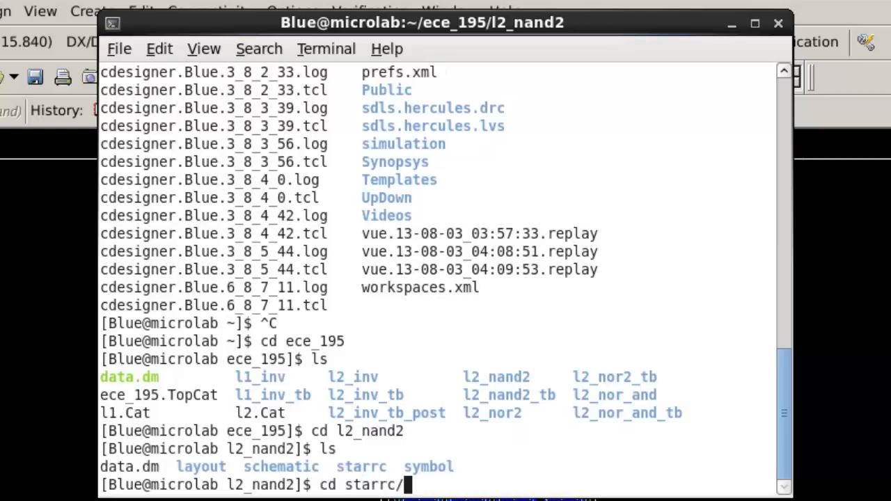
pyautogui.press('Return')
pyautogui.write('ls')
pyautogui.press('Return')
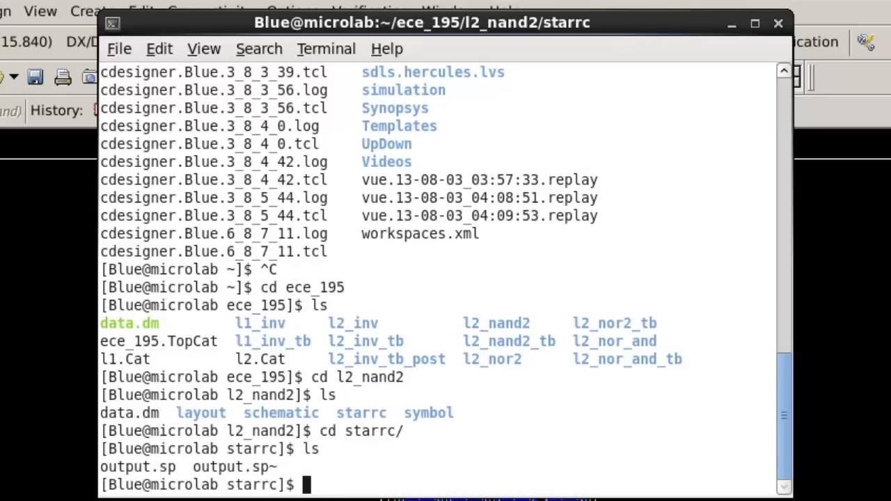
# - Open the extracted netlist output.sp in gedit as a background process
pyautogui.write('gedit o')
pyautogui.press('Tab')
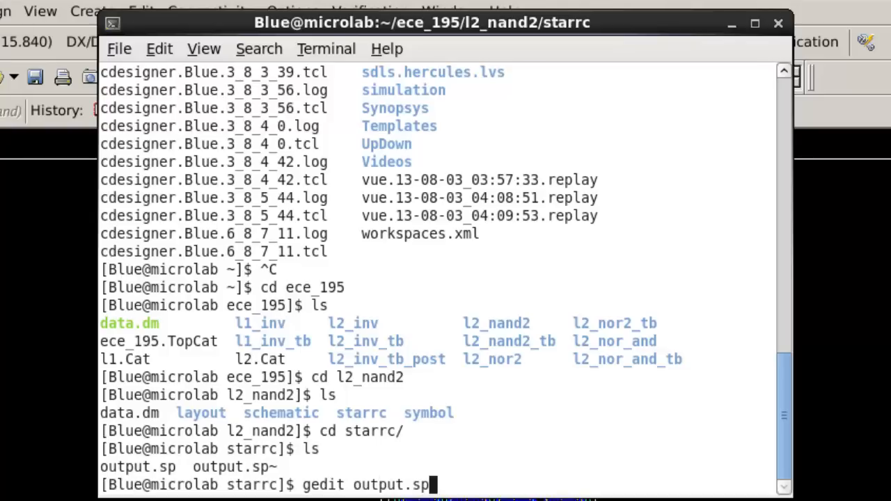
pyautogui.write('&')
pyautogui.press('Return')
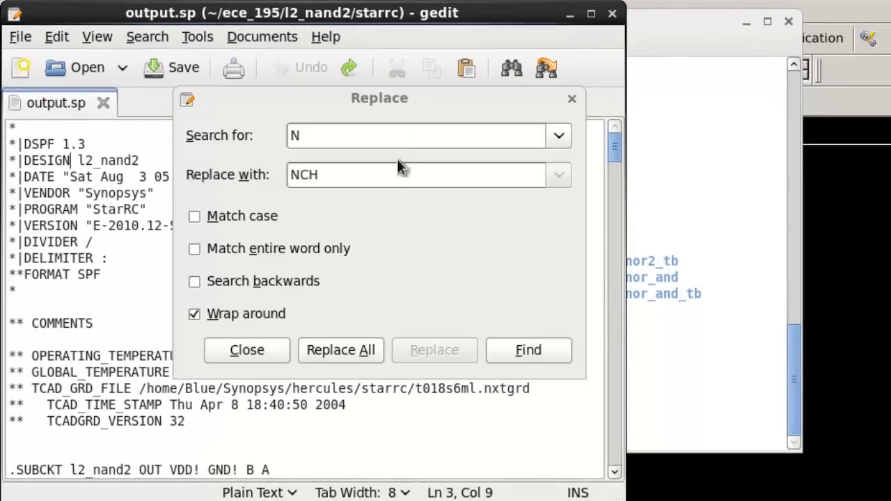
# - Replace all occurrences of N with NCH in output.sp, matching case and entire words only
pyautogui.click(398, 167)
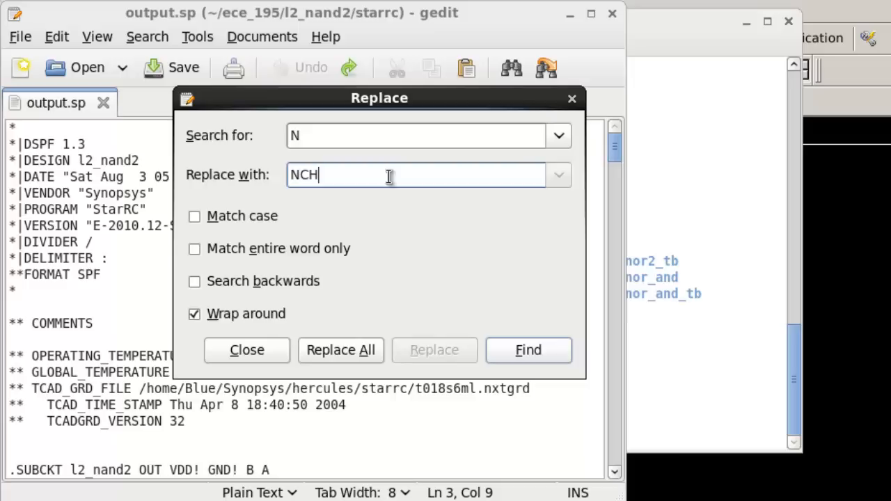
pyautogui.click(194, 217)
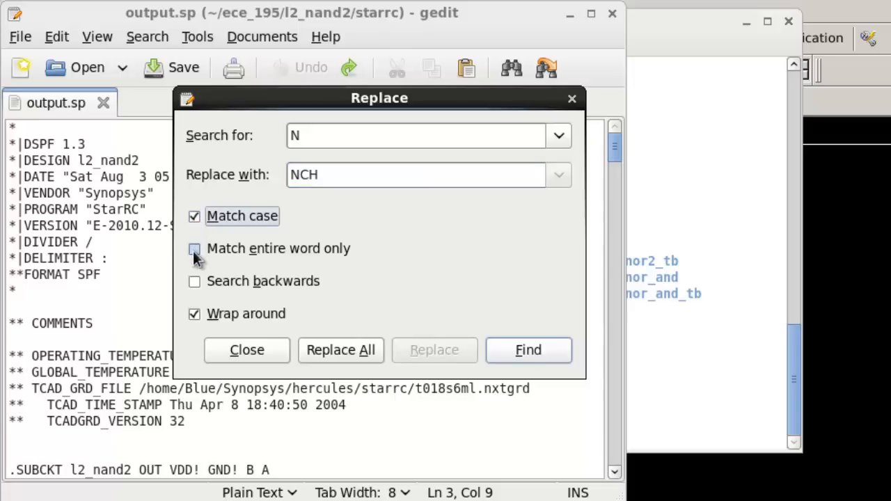
pyautogui.click(194, 251)
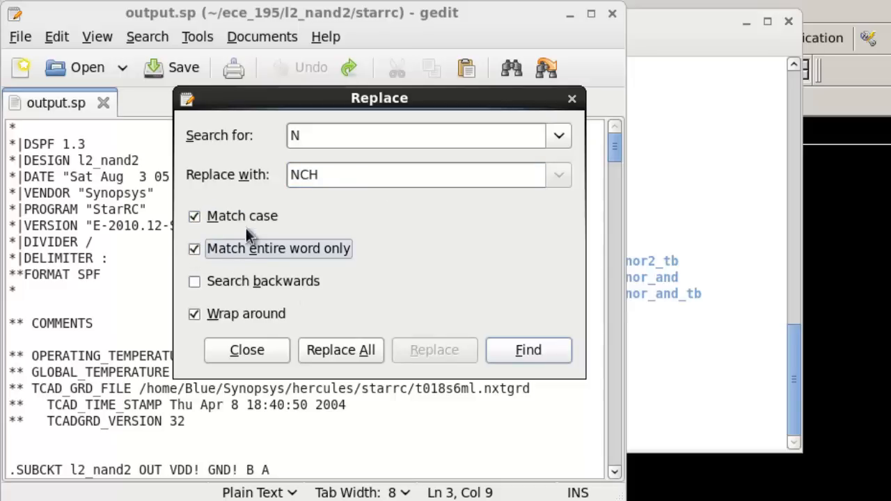
pyautogui.click(354, 357)
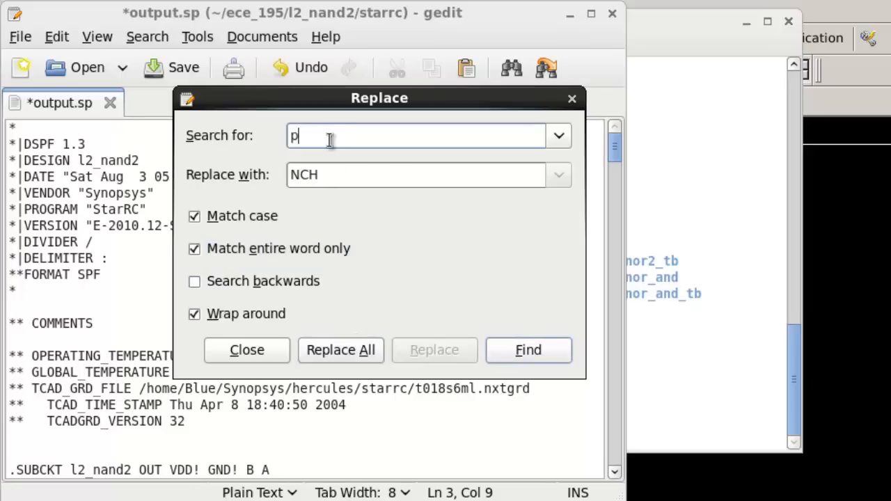
# - Replace all case-matched, whole-word occurrences of P with PCH in output.sp and save the file
pyautogui.moveTo(342, 137); pyautogui.dragTo(230, 137)
pyautogui.write('P')
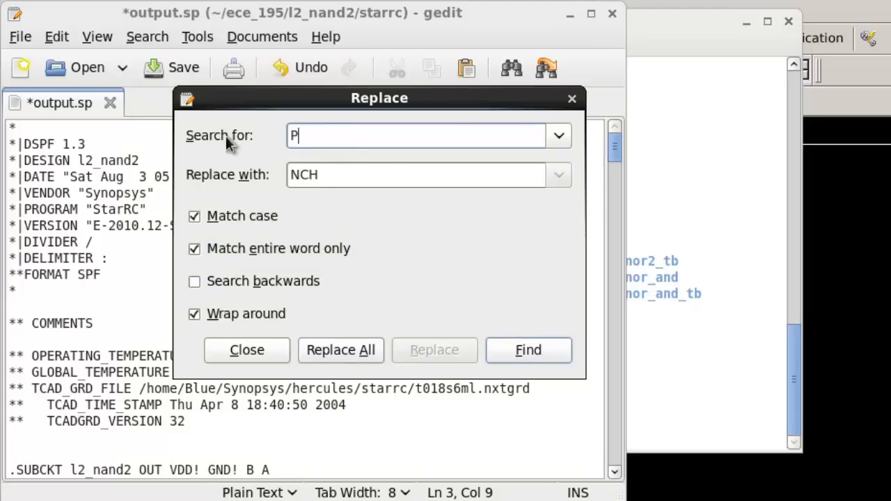
pyautogui.press('Tab')
pyautogui.write('PCH')
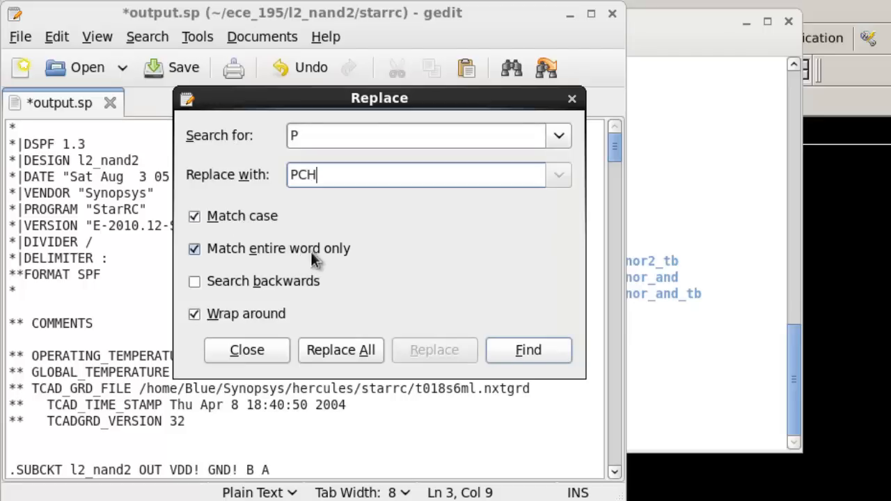
pyautogui.click(355, 352)
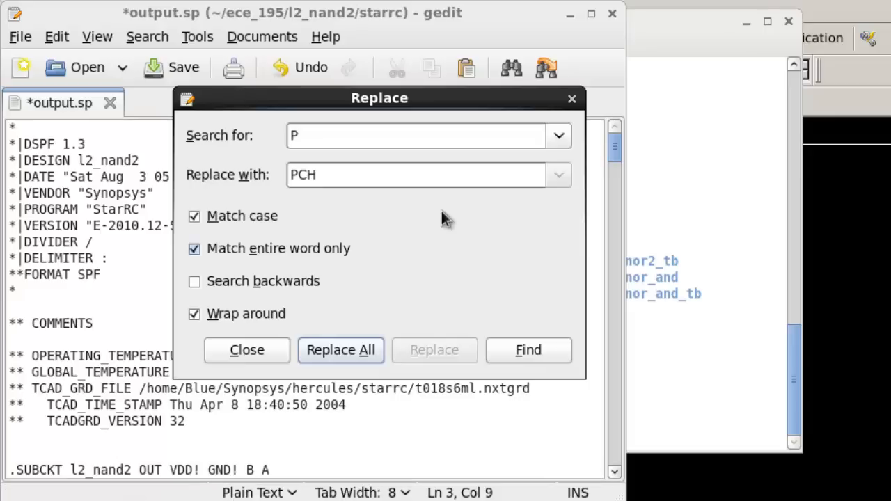
pyautogui.click(573, 101)
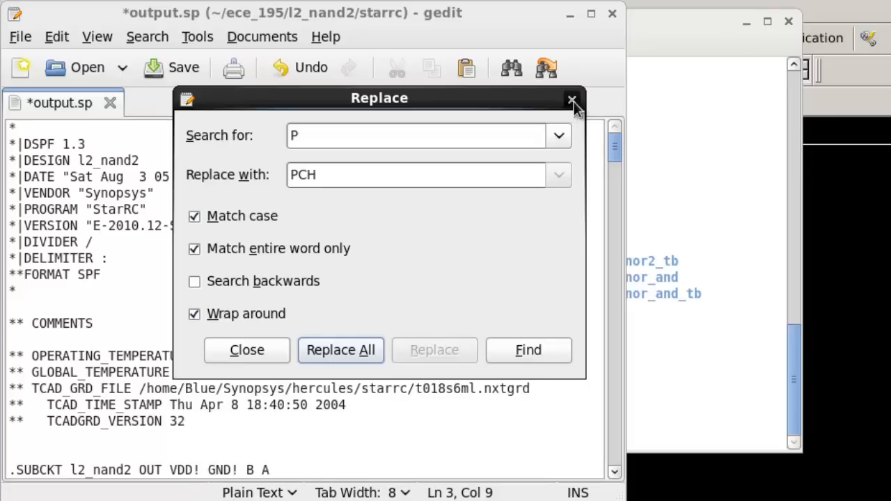
pyautogui.click(175, 76)
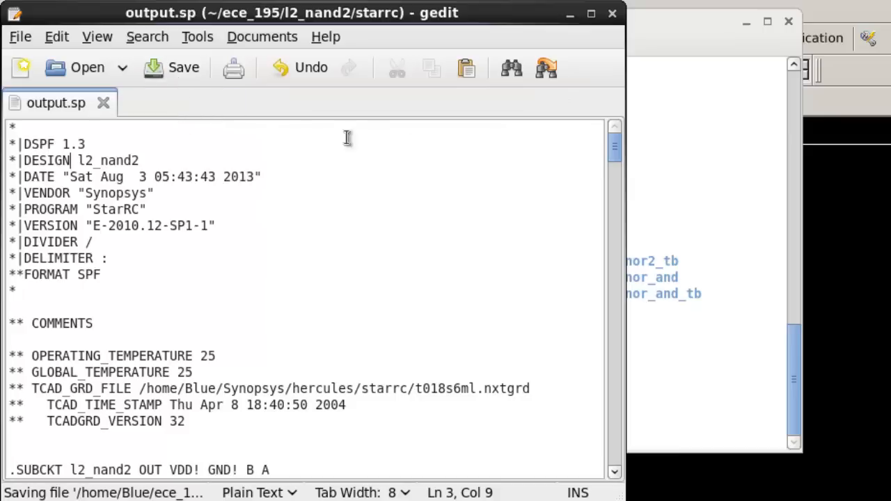
# - Switch back to the terminal and return to the home directory
pyautogui.click(713, 227)
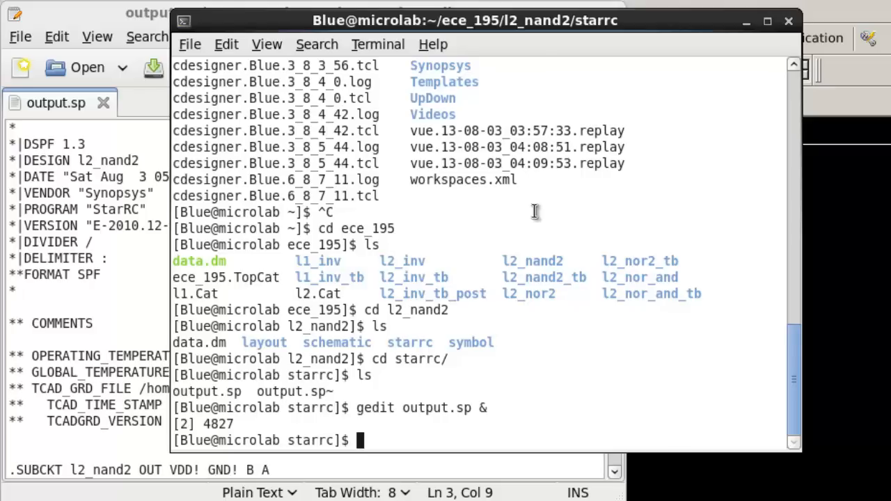
pyautogui.write('cd')
pyautogui.press('Return')
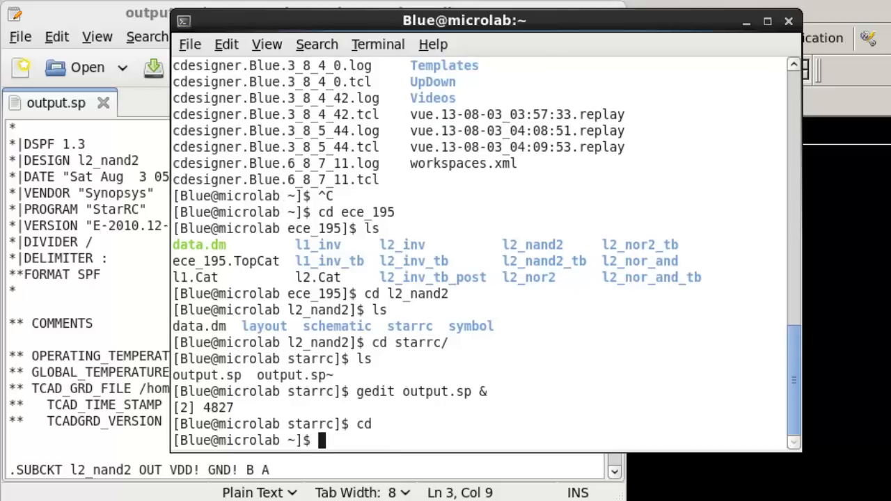
# - Change into the testbench directory simulation/ece_195/l2_nand2_tb/schematic/HSPICE/nominal
pyautogui.write('cd sim')
pyautogui.press('Tab')
pyautogui.write('l2')
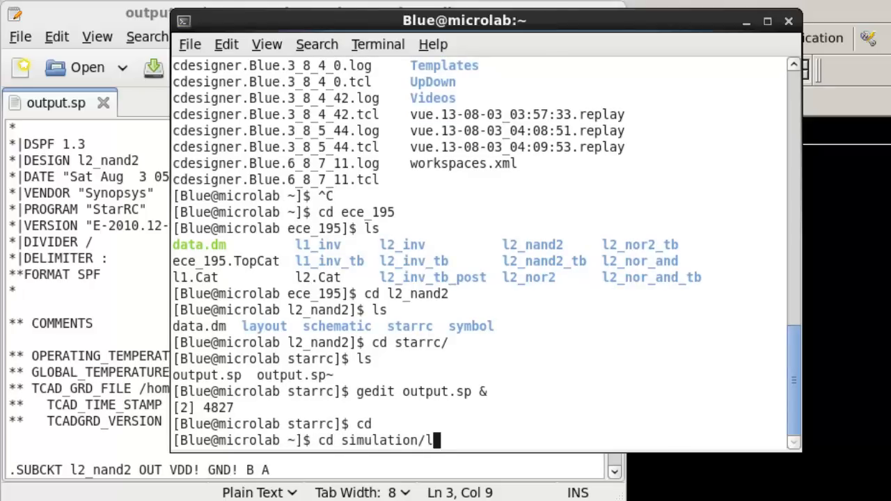
pyautogui.press('BackSpace')
pyautogui.press('BackSpace')
pyautogui.press('Tab')
pyautogui.press('Tab')
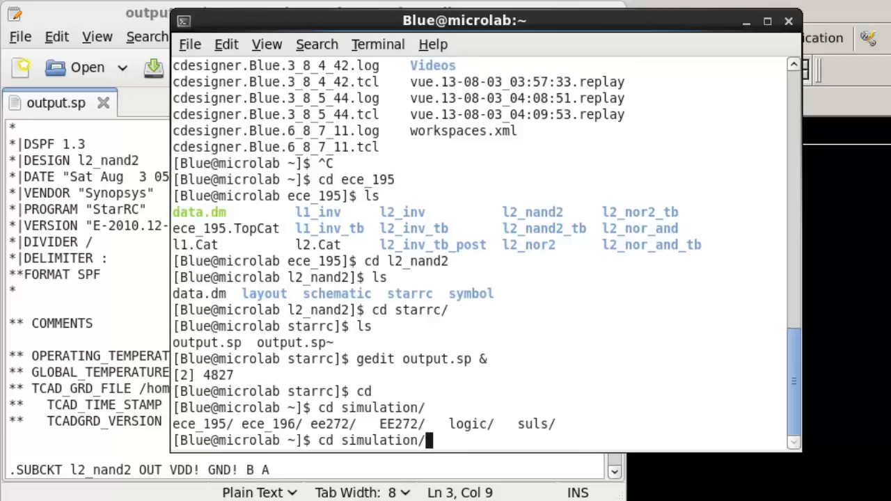
pyautogui.write('ece_19')
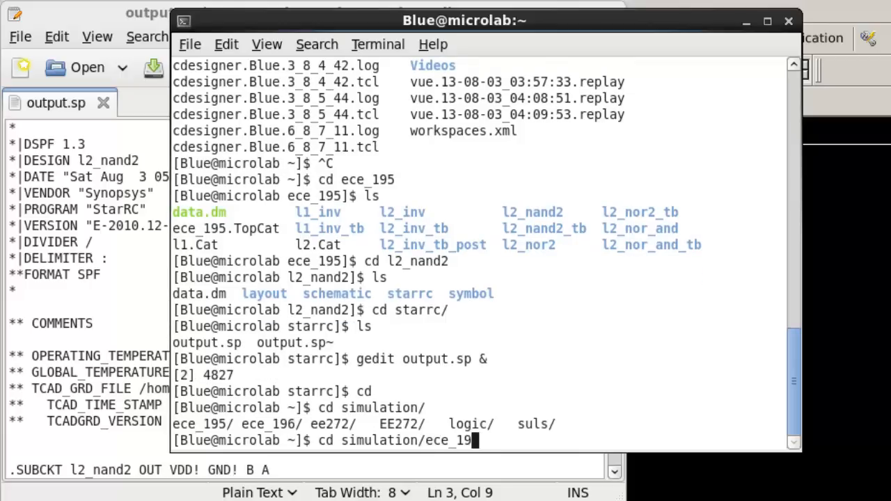
pyautogui.write('5')
pyautogui.press('Tab')
pyautogui.press('Tab')
pyautogui.press('Tab')
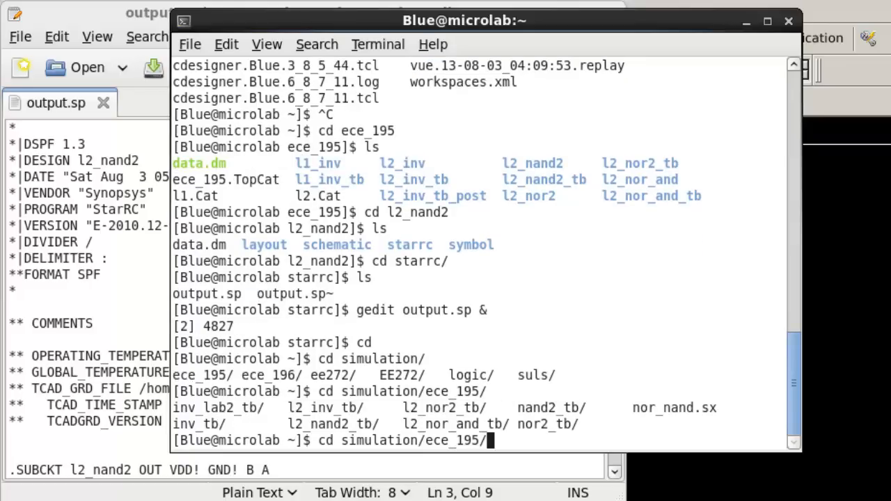
pyautogui.write('l2_nan')
pyautogui.press('Tab')
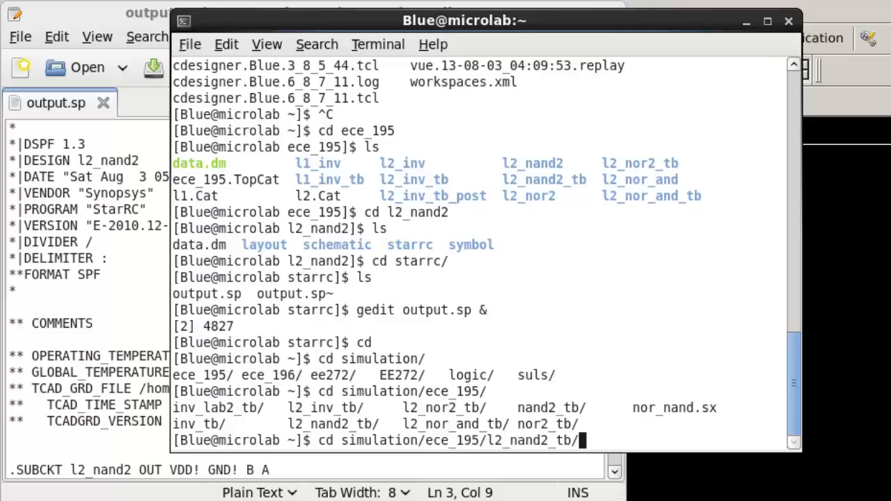
pyautogui.write('schematic/HSPICE/')
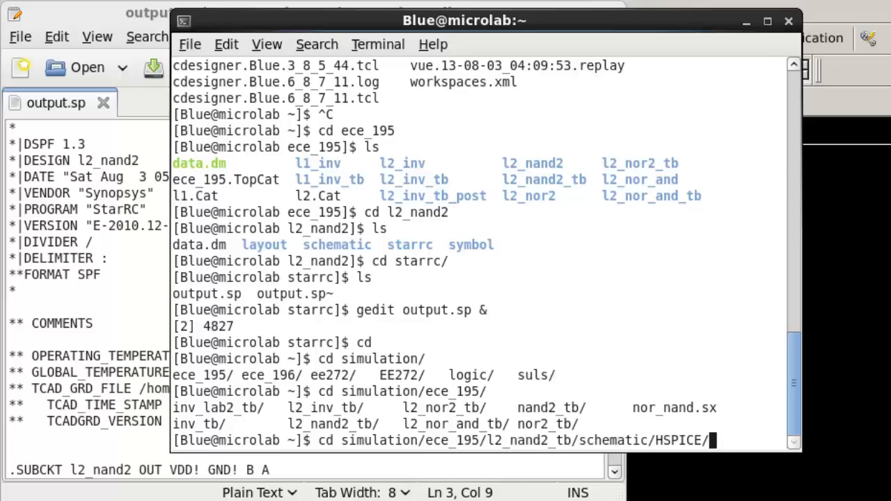
pyautogui.write('nominal/')
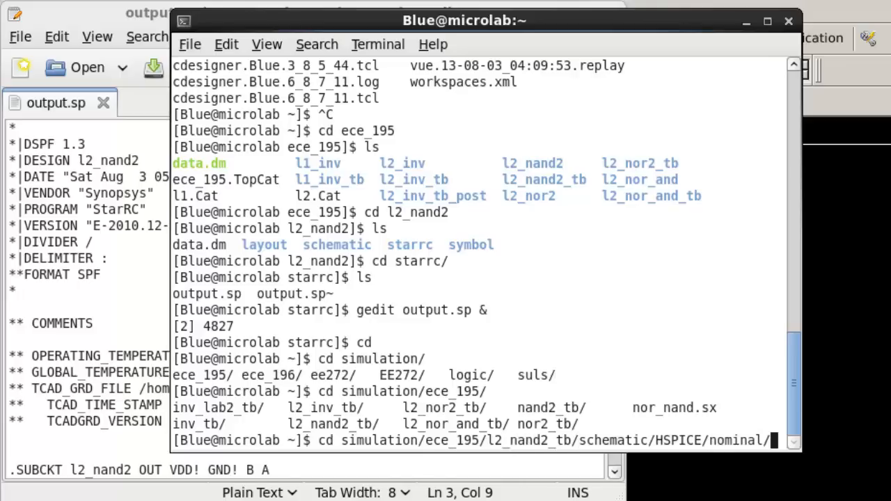
pyautogui.press('Return')
# - List the nominal directory, change into its netlist subdirectory and list the files there
pyautogui.write('ls')
pyautogui.press('Return')
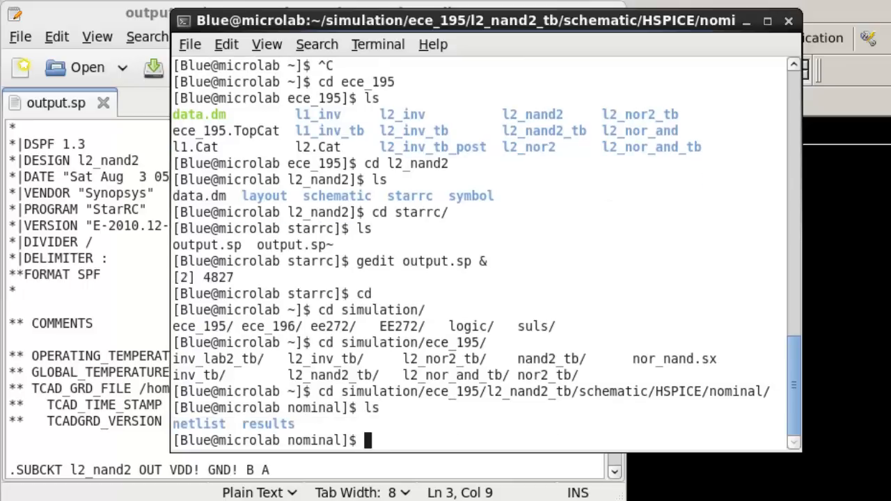
pyautogui.write('cd net')
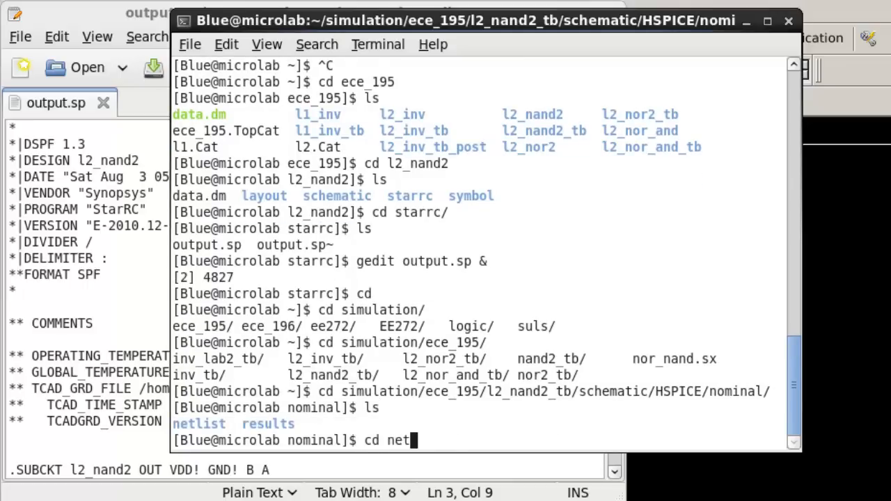
pyautogui.press('Tab')
pyautogui.press('Return')
pyautogui.write('ls')
pyautogui.press('Return')
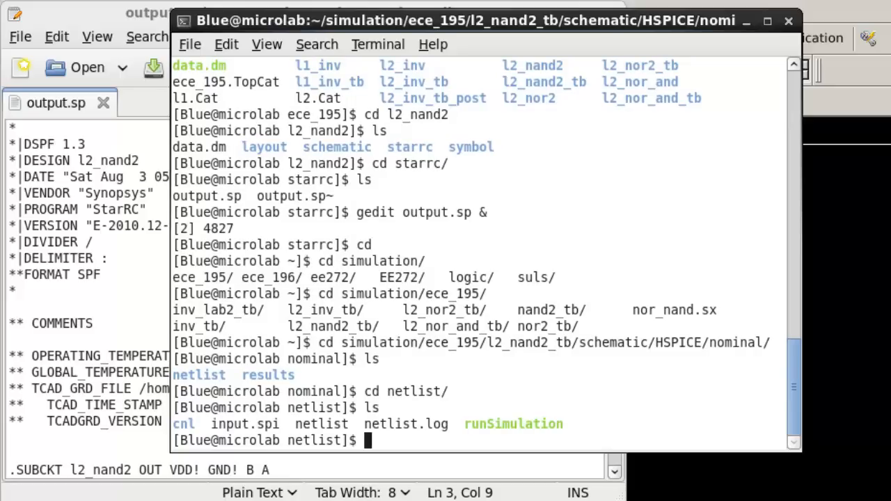
# - Copy input.spi from the netlist directory into ~/ece_195/l2_nand2/starrc/
pyautogui.write('input')
pyautogui.press('BackSpace')
pyautogui.press('BackSpace')
pyautogui.press('BackSpace')
pyautogui.press('BackSpace')
pyautogui.press('BackSpace')
pyautogui.write('cp input.spi ')
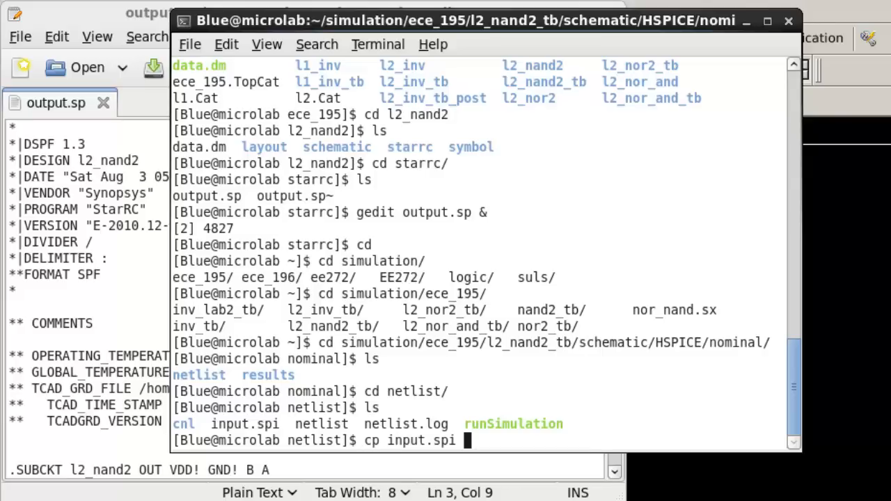
pyautogui.write('~/ece_1')
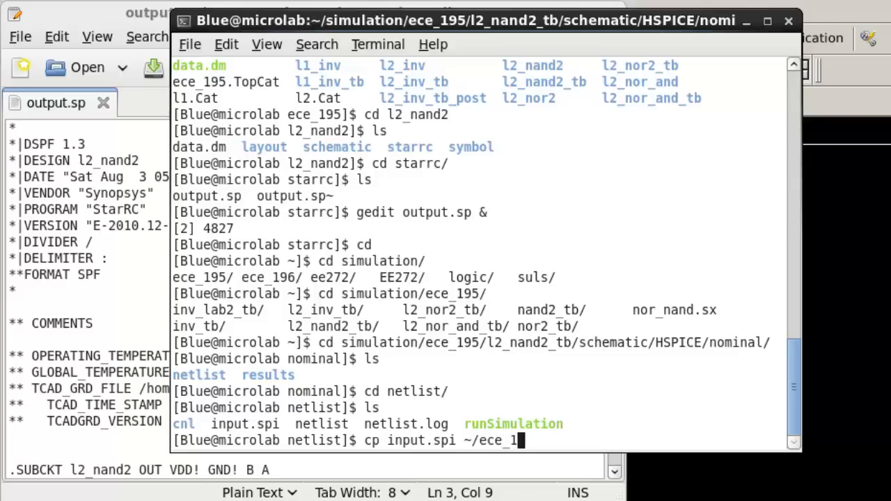
pyautogui.write('95/l2_nan')
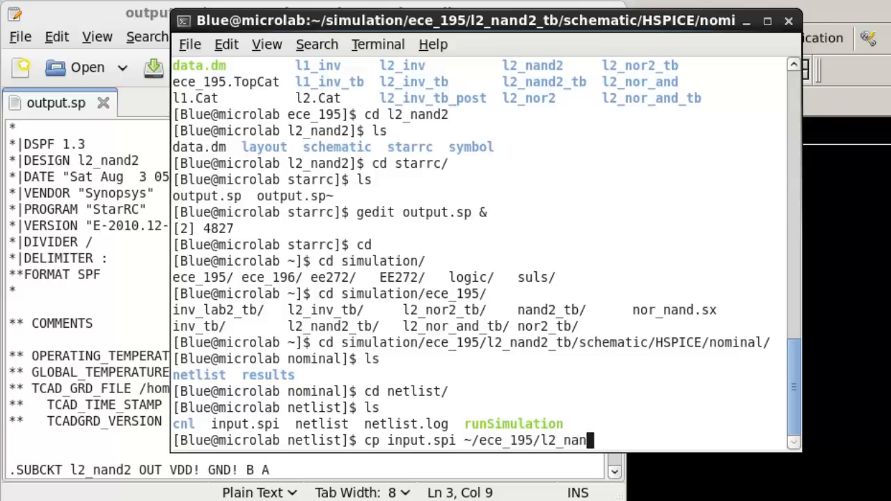
pyautogui.write('d2/st')
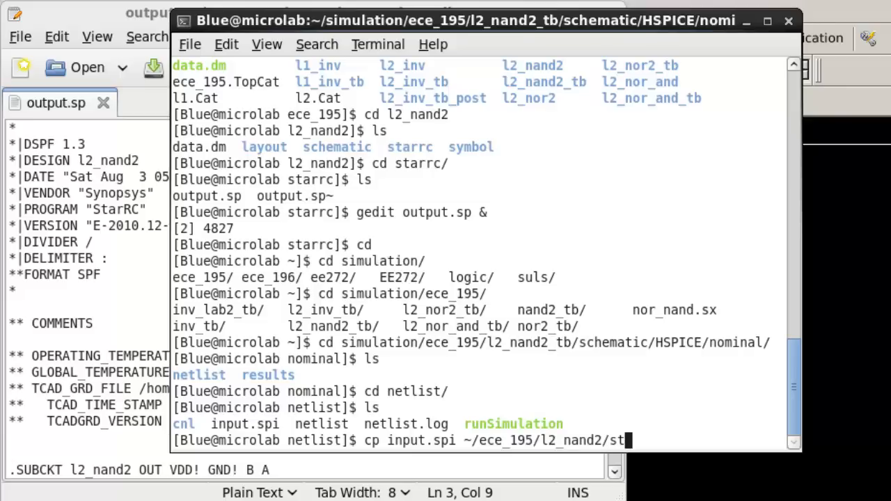
pyautogui.press('Tab')
pyautogui.press('Return')
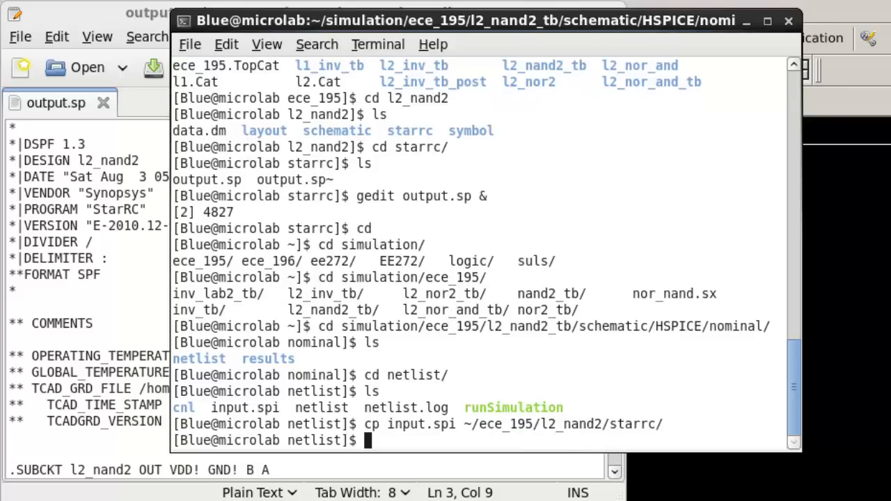
# - Change into ~/ece_195/l2_nand2/starrc/ by reusing the path from the copy command, and list its files
pyautogui.doubleClick(617, 425)
pyautogui.hotkey('ctrl', 'c')
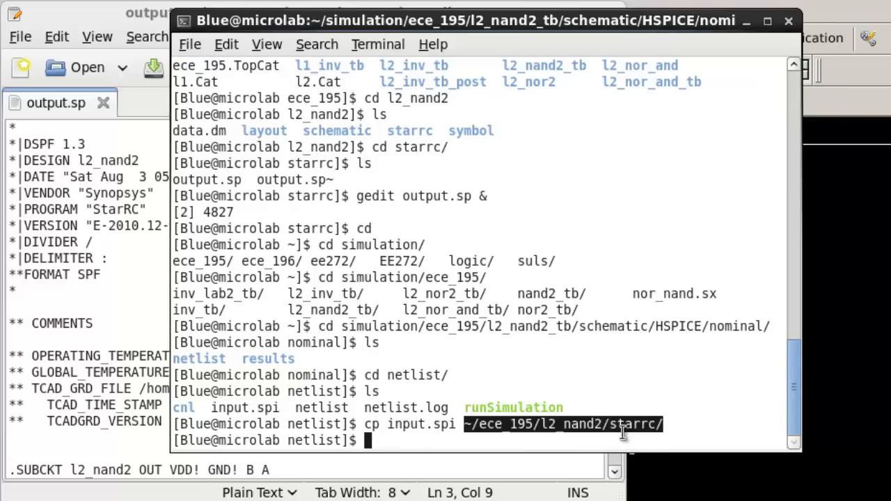
pyautogui.write('cd')
pyautogui.middleClick(582, 369)
pyautogui.press('Return')
pyautogui.write('ls')
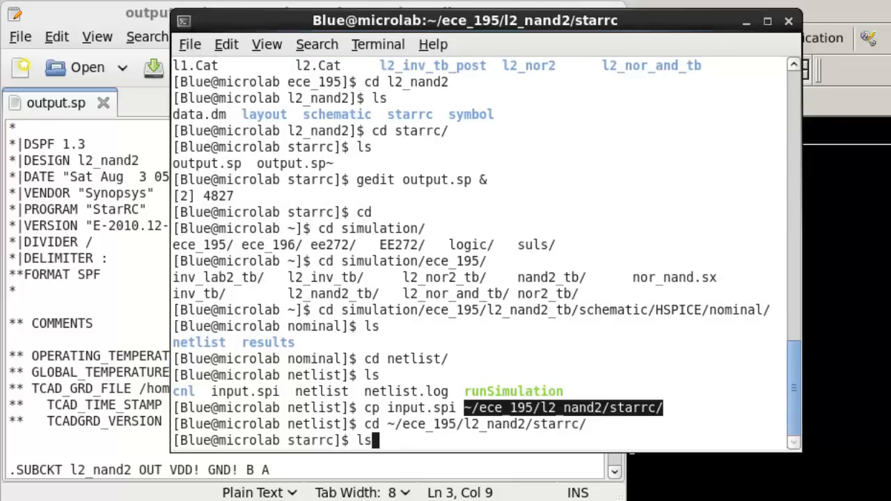
pyautogui.press('Return')
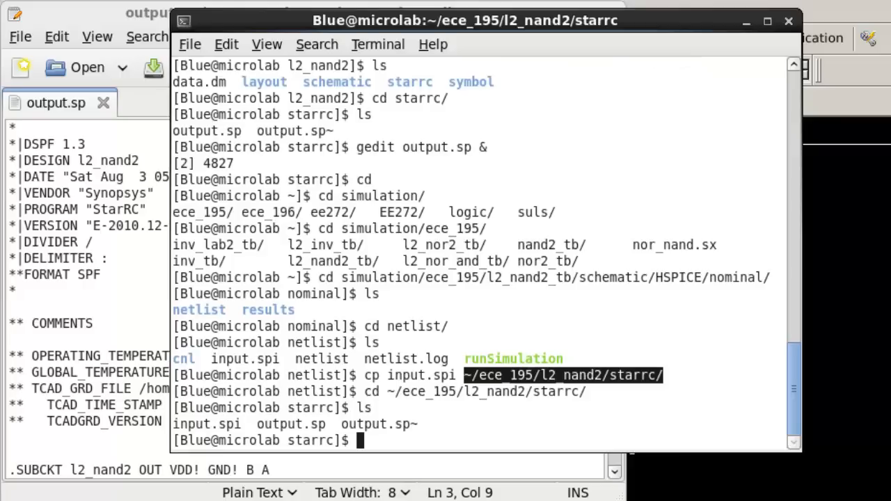
# - Open the copied input.spi in gedit as a background process from the terminal
pyautogui.write('gedit &')
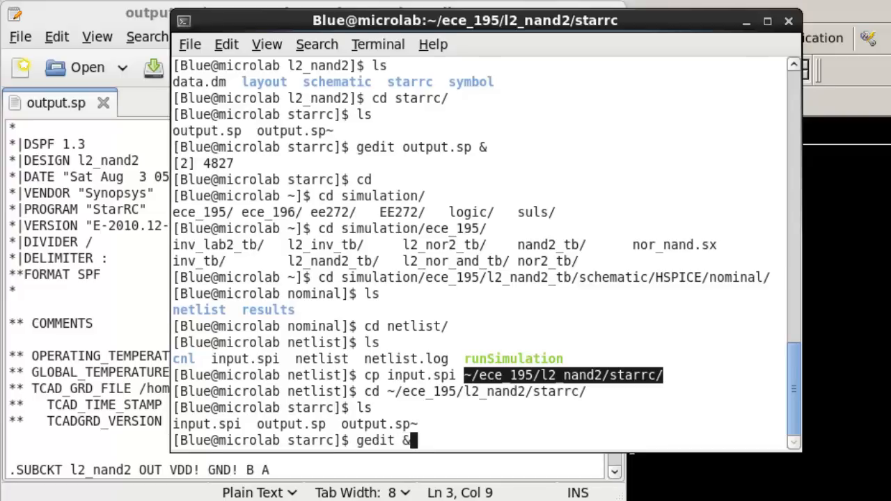
pyautogui.press('BackSpace')
pyautogui.write('input.spi &')
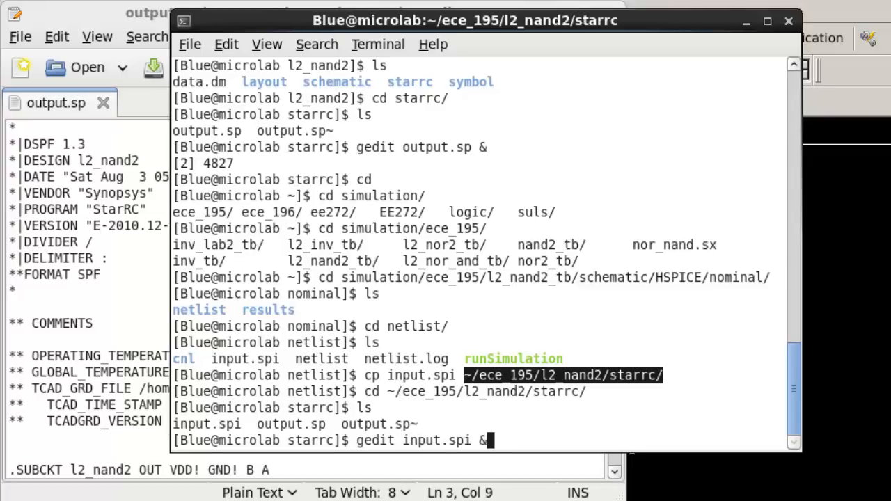
pyautogui.press('Return')
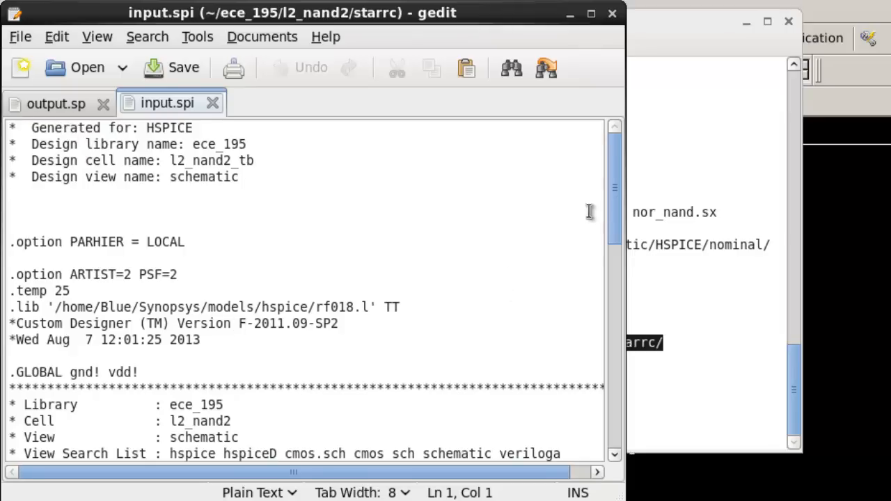
# - Delete the whole l2_nand2 subcircuit definition, from .subckt through .ends, from input.spi
pyautogui.moveTo(615, 229); pyautogui.dragTo(622, 301)
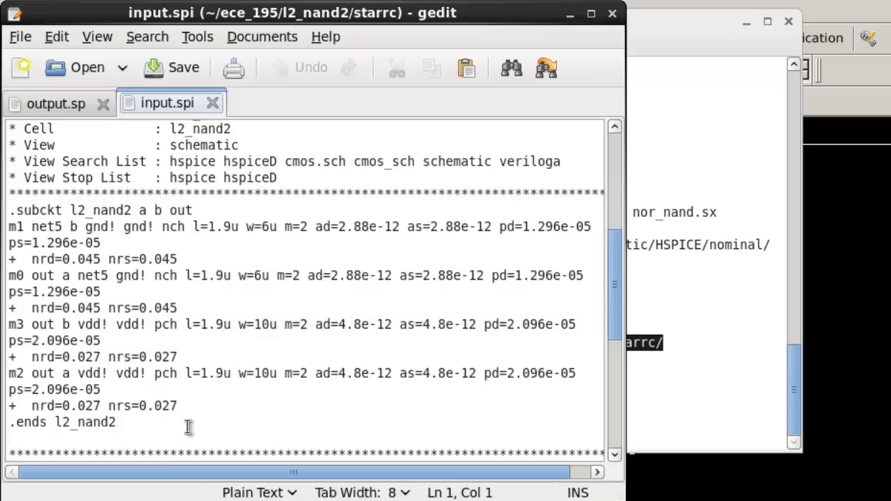
pyautogui.moveTo(203, 422); pyautogui.dragTo(4, 210)
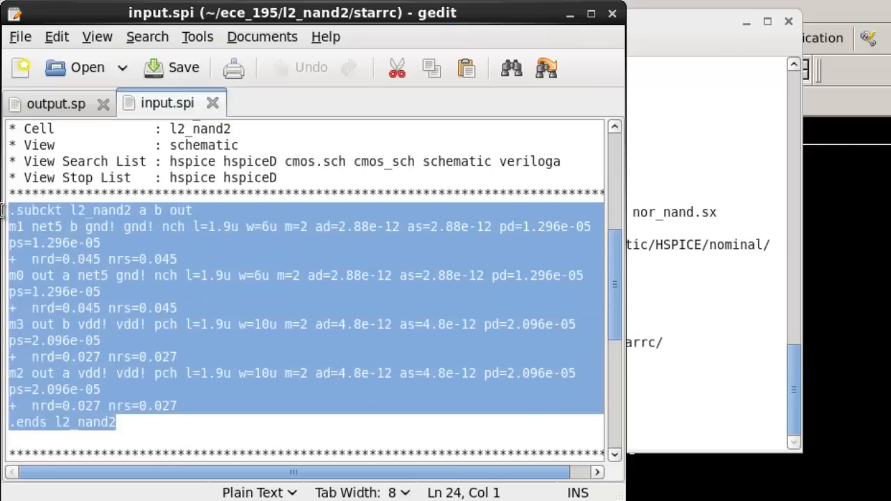
pyautogui.press('Delete')
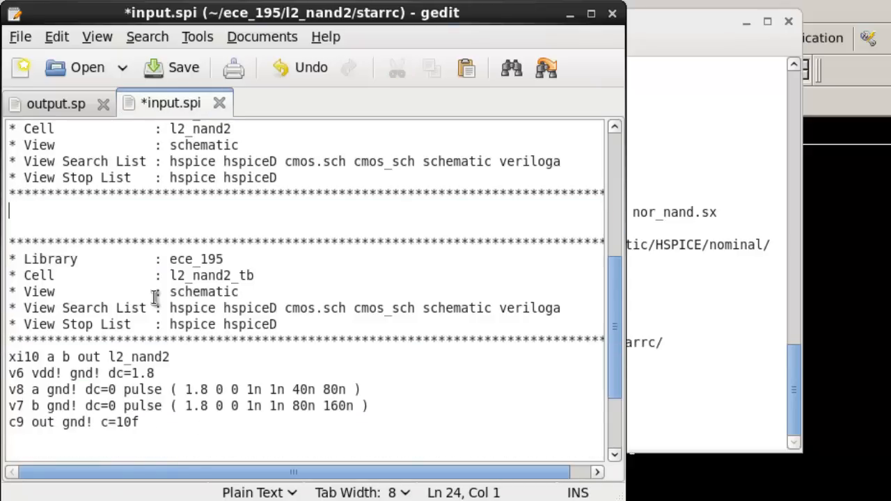
# - Delete the l2_nand2 cell's comment header block below the .GLOBAL line in input.spi
pyautogui.scroll(2, 155, 297)
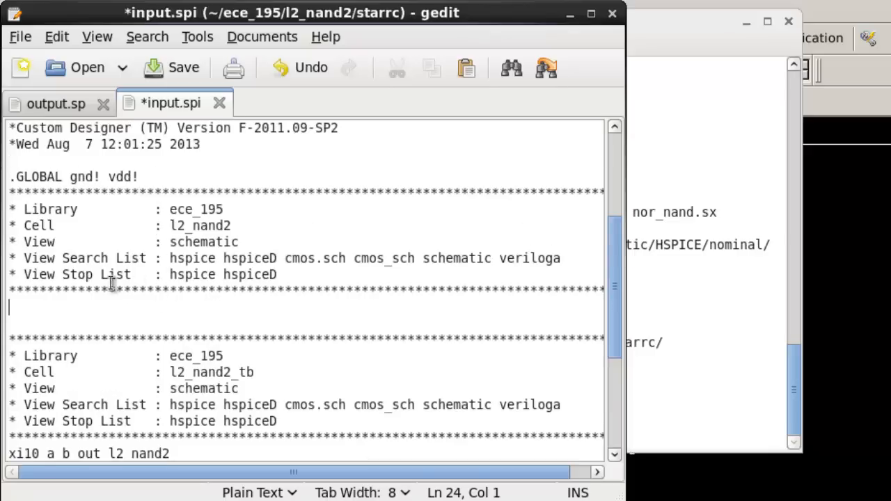
pyautogui.moveTo(54, 305); pyautogui.dragTo(187, 177)
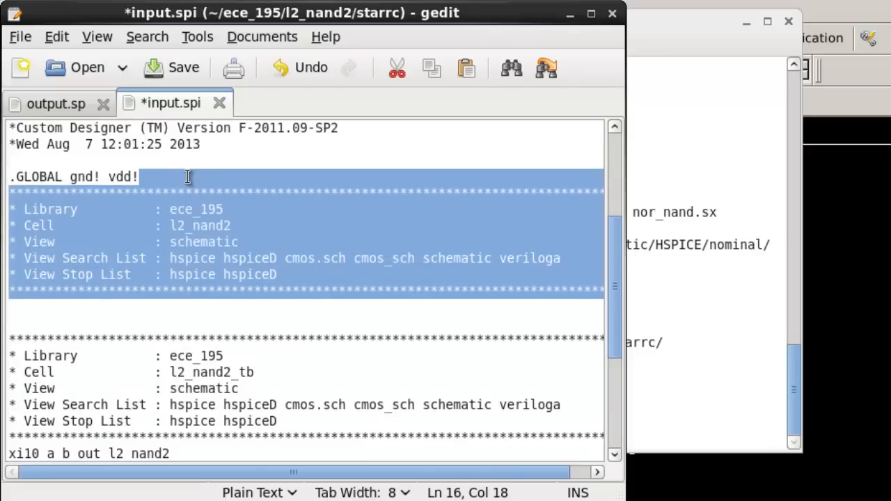
pyautogui.press('Delete')
# - Check the subcircuit header in output.sp, and add the line .include "output.sp" above the .option PARHIER line in input.spi
pyautogui.scroll(4, 57, 310)
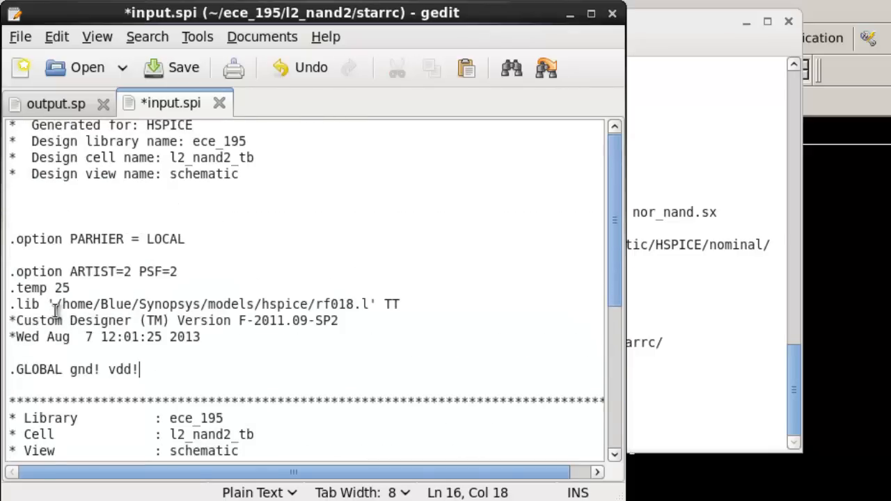
pyautogui.click(61, 103)
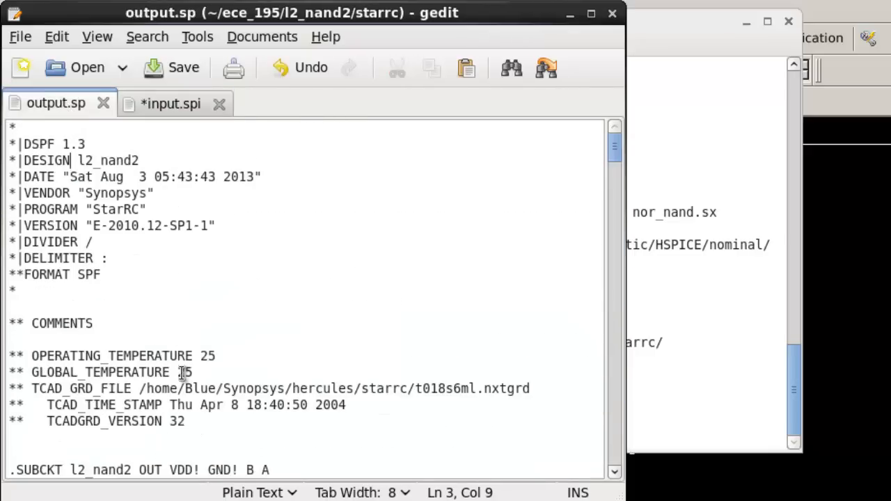
pyautogui.scroll(-3, 207, 402)
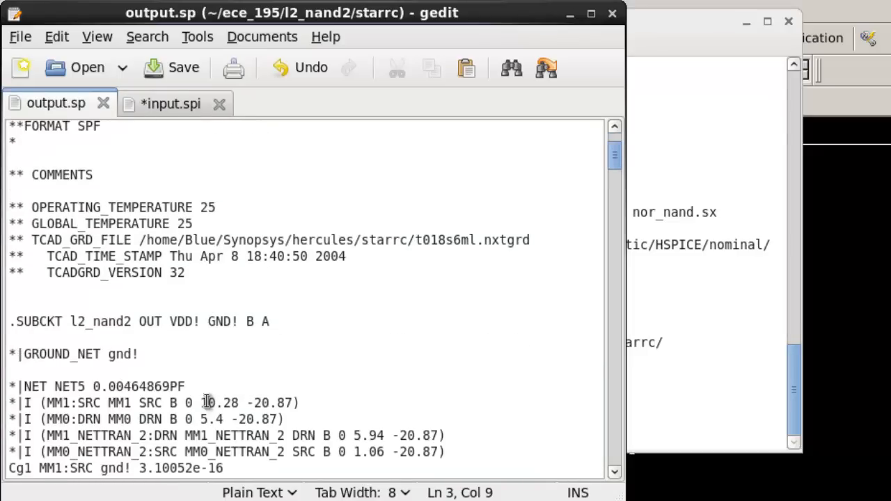
pyautogui.click(163, 106)
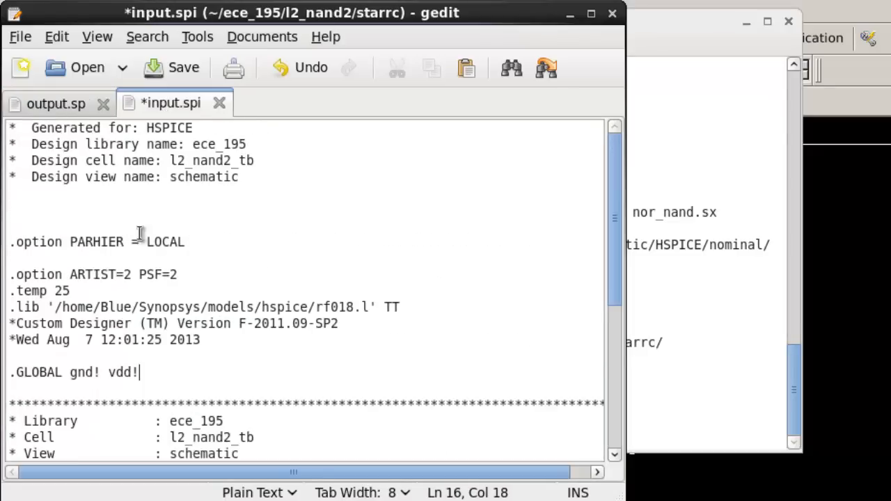
pyautogui.click(119, 242)
pyautogui.click(123, 208)
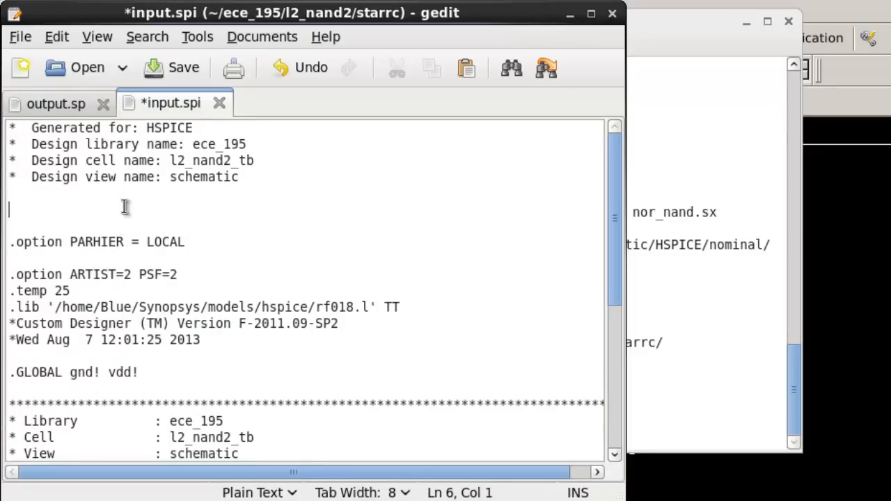
pyautogui.write('.include ')
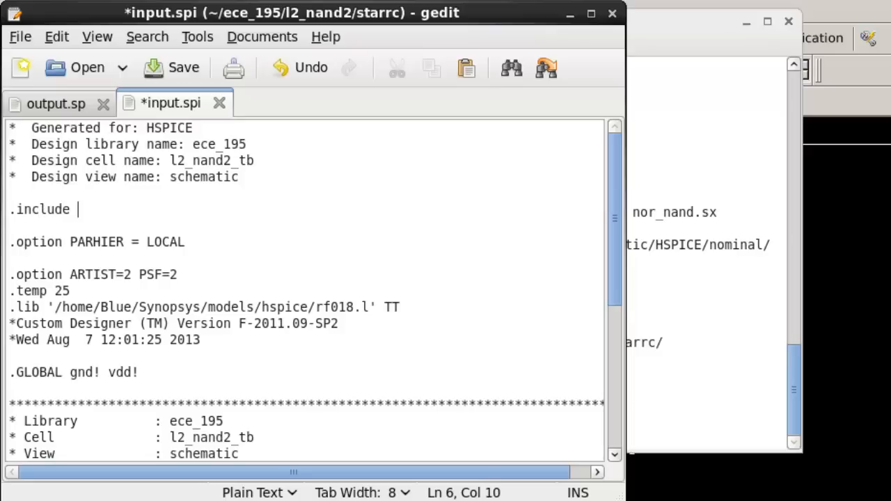
pyautogui.write('"output.sp')
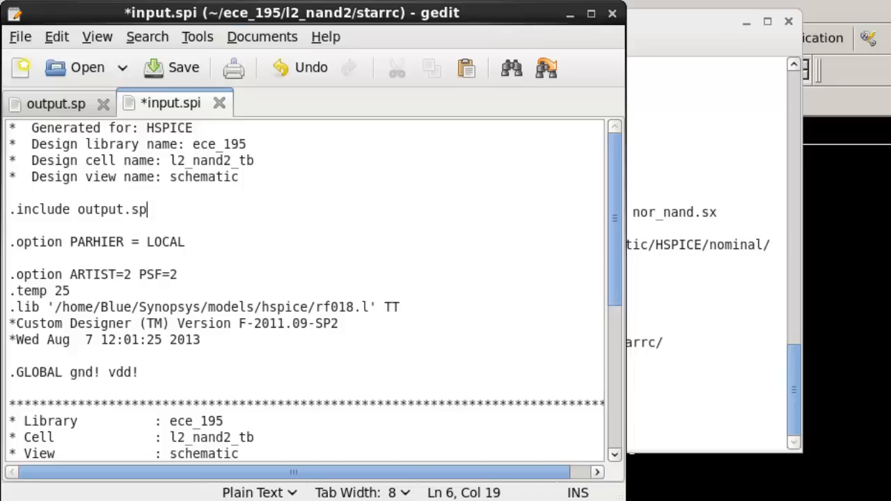
pyautogui.write('"')
pyautogui.click(78, 209)
pyautogui.write('"')
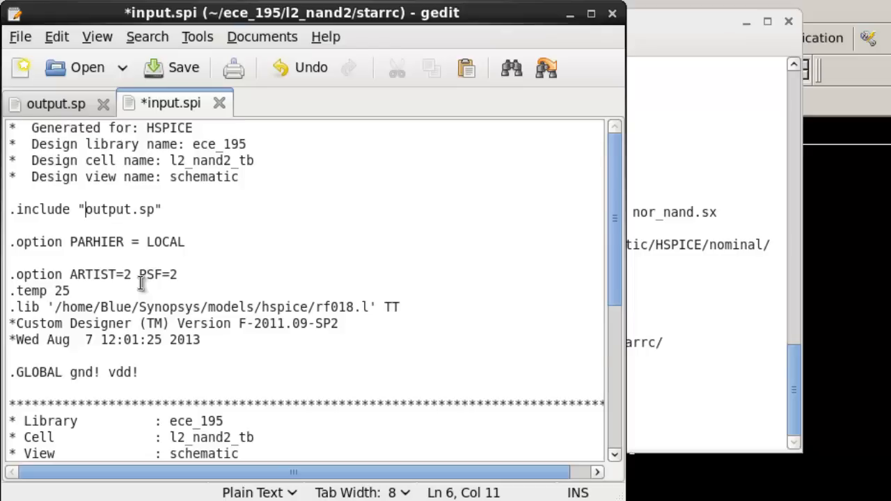
# - Locate the xi10 instance line in input.spi, and copy "l2_nand2 OUT VDD! GND! B A" from the .SUBCKT line in output.sp
pyautogui.scroll(-5, 140, 282)
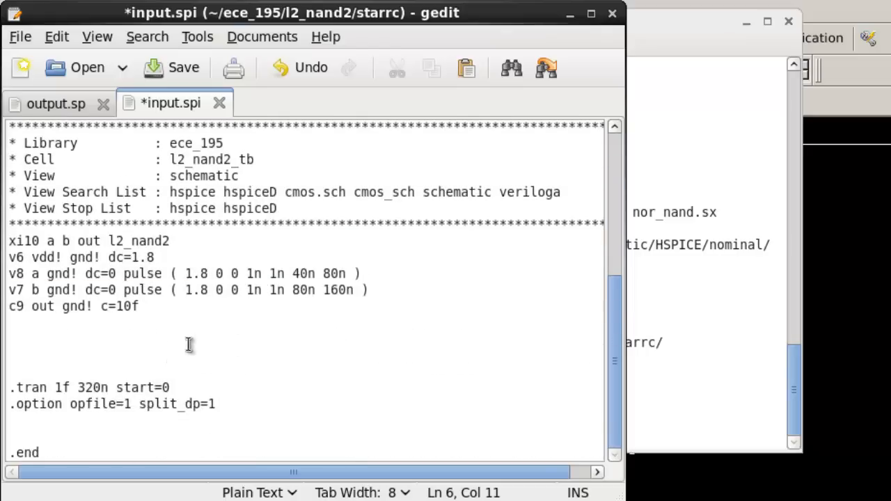
pyautogui.moveTo(171, 240); pyautogui.dragTo(102, 240)
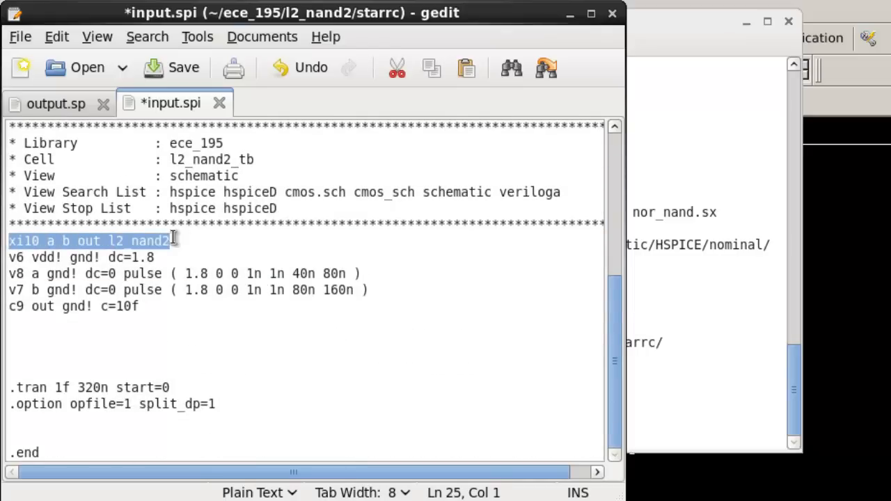
pyautogui.scroll(2, 174, 238)
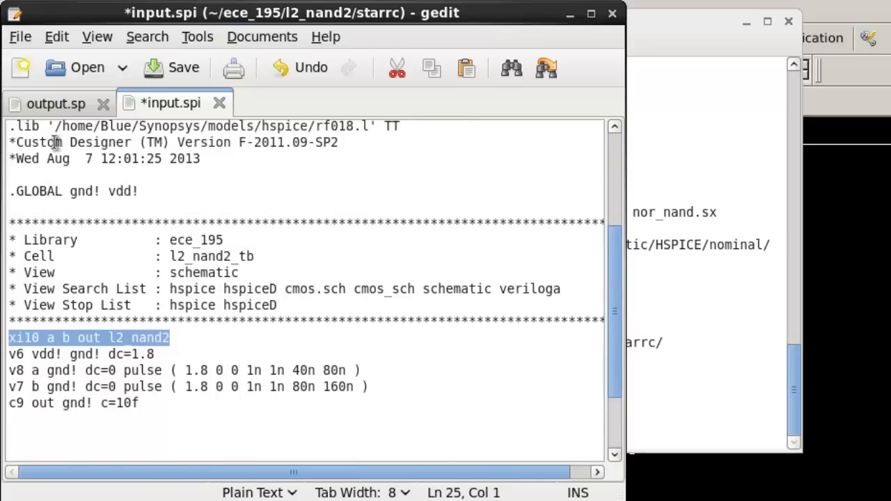
pyautogui.click(50, 106)
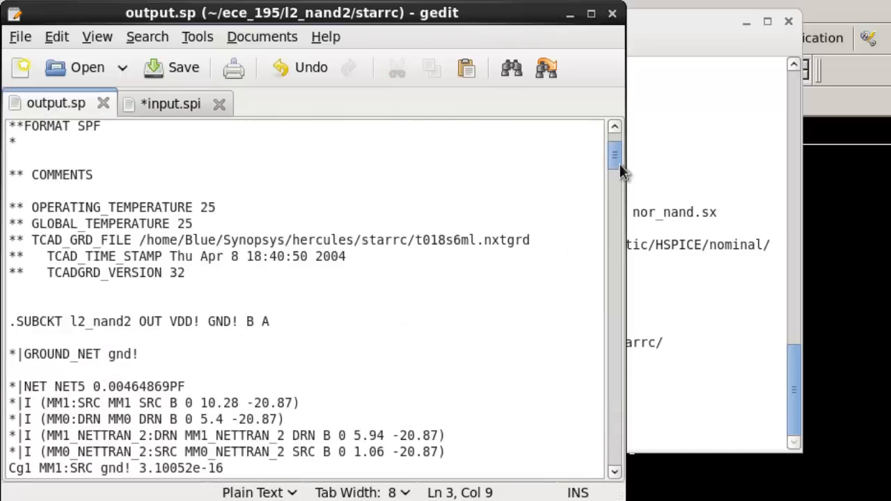
pyautogui.moveTo(272, 322); pyautogui.dragTo(71, 321)
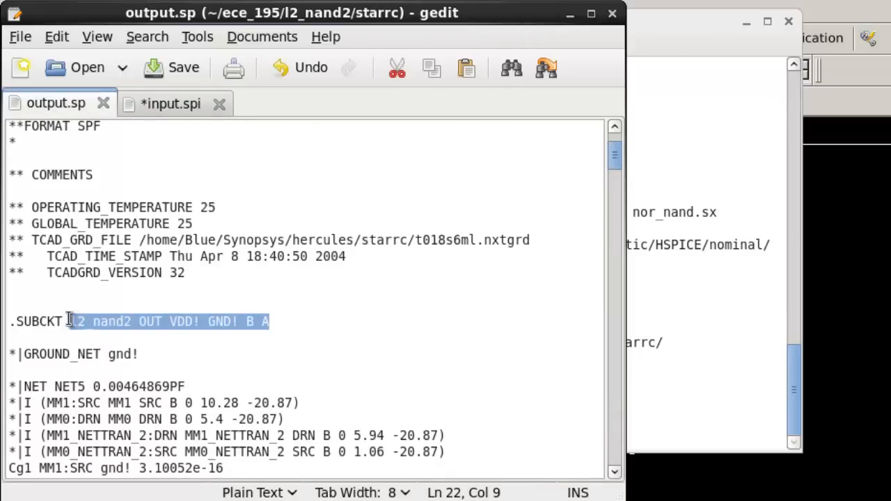
pyautogui.rightClick(202, 327)
pyautogui.click(263, 414)
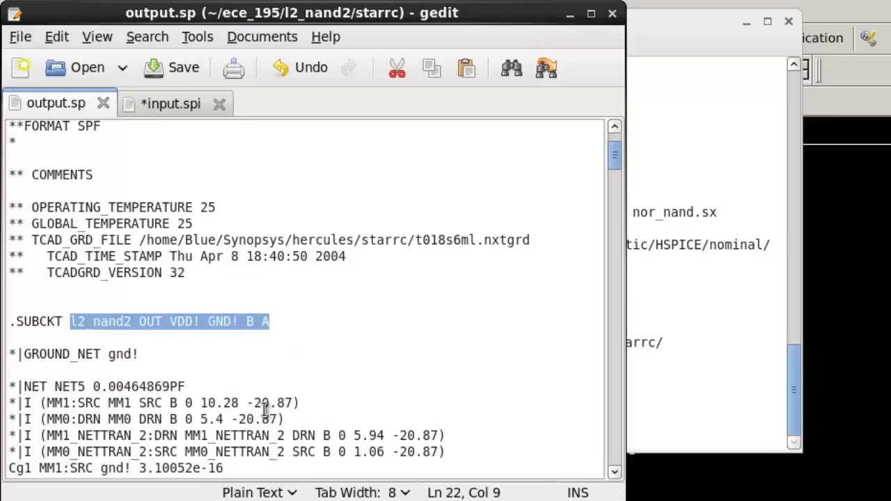
# - Replace "a b out l2_nand2" on the xi10 line in input.spi with the copied "l2_nand2 OUT VDD! GND! B A"
pyautogui.click(173, 99)
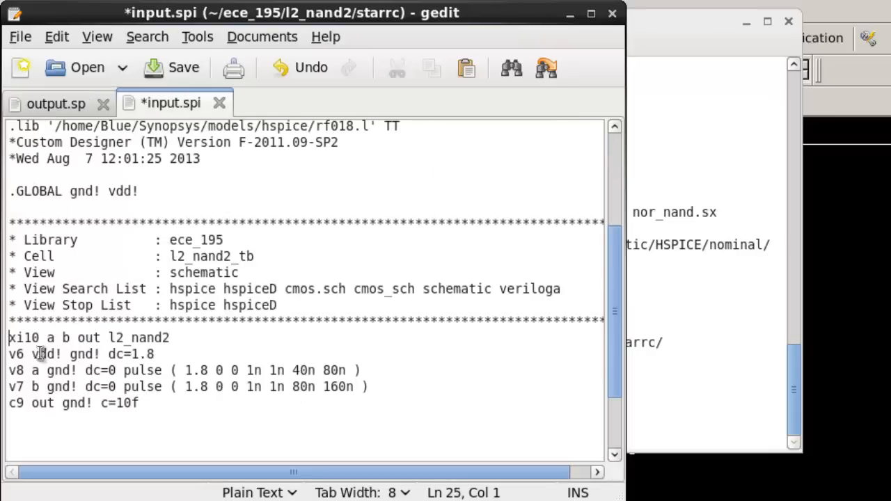
pyautogui.moveTo(171, 337); pyautogui.dragTo(7, 348)
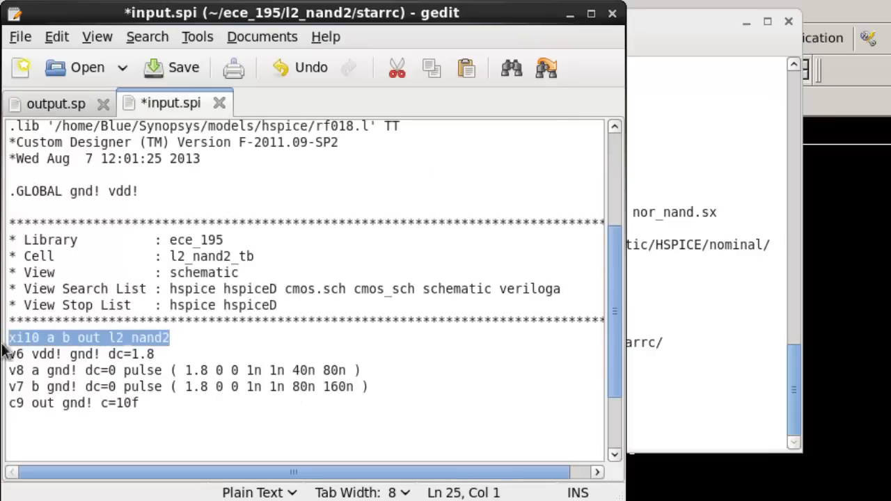
pyautogui.rightClick(50, 342)
pyautogui.press('Escape')
pyautogui.moveTo(9, 340); pyautogui.dragTo(185, 338)
pyautogui.click(54, 326)
pyautogui.rightClick(152, 339)
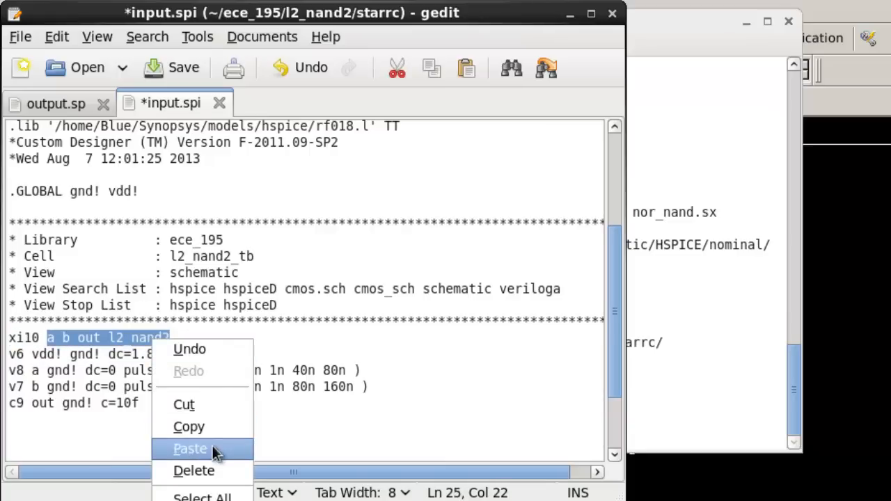
pyautogui.click(212, 450)
# - Move the subcircuit name l2_nand2 to the end of the xi10 line, after the pins OUT VDD! GND! B A
pyautogui.moveTo(101, 339)
pyautogui.mouseDown()
pyautogui.moveTo(53, 338)
pyautogui.moveTo(116, 338)
pyautogui.mouseUp()
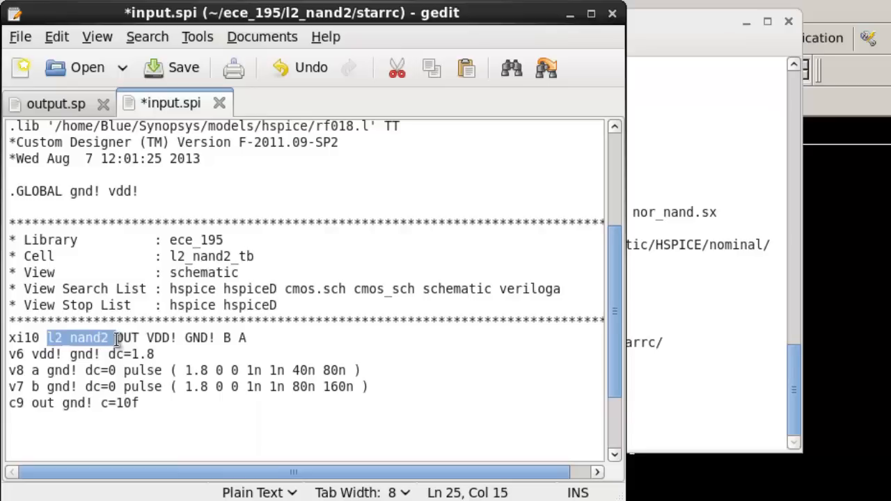
pyautogui.press('Delete')
pyautogui.click(178, 338)
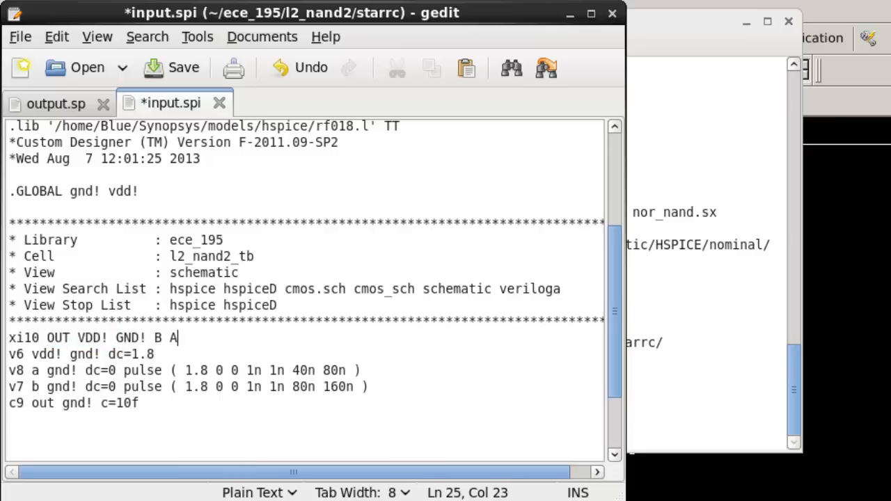
pyautogui.hotkey('ctrl', 'v')
# - Check the pin order and subcircuit name on the xi10 line, and save input.spi
pyautogui.doubleClick(59, 339)
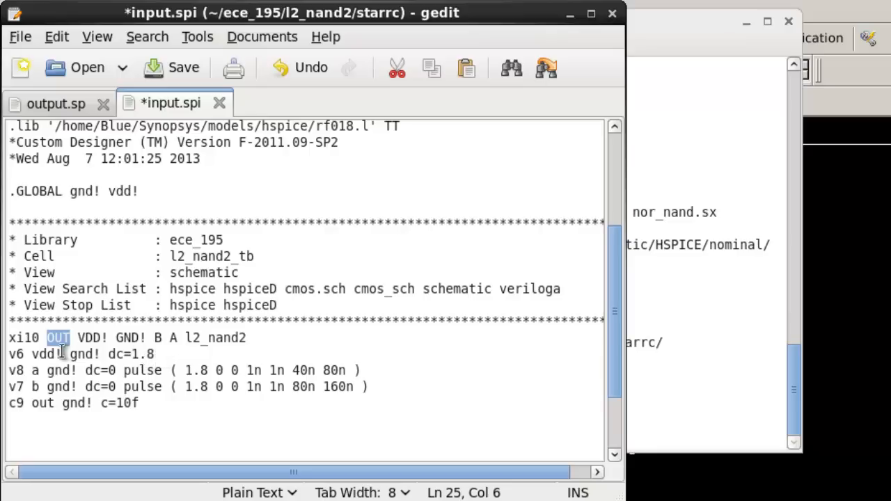
pyautogui.click(157, 339)
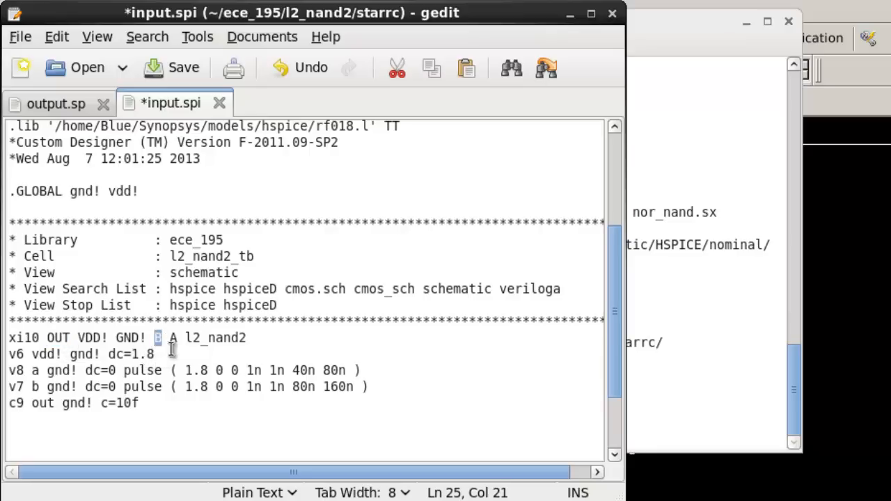
pyautogui.moveTo(168, 339); pyautogui.dragTo(181, 339)
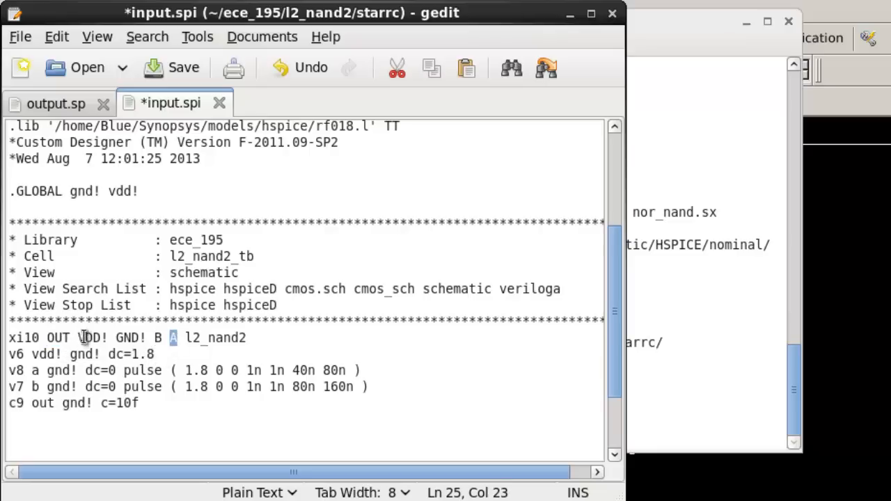
pyautogui.moveTo(84, 339); pyautogui.dragTo(271, 337)
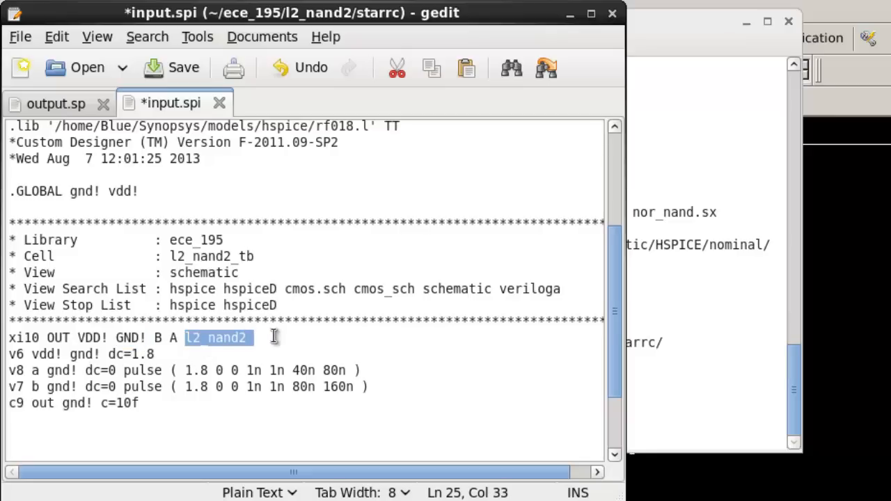
pyautogui.click(167, 70)
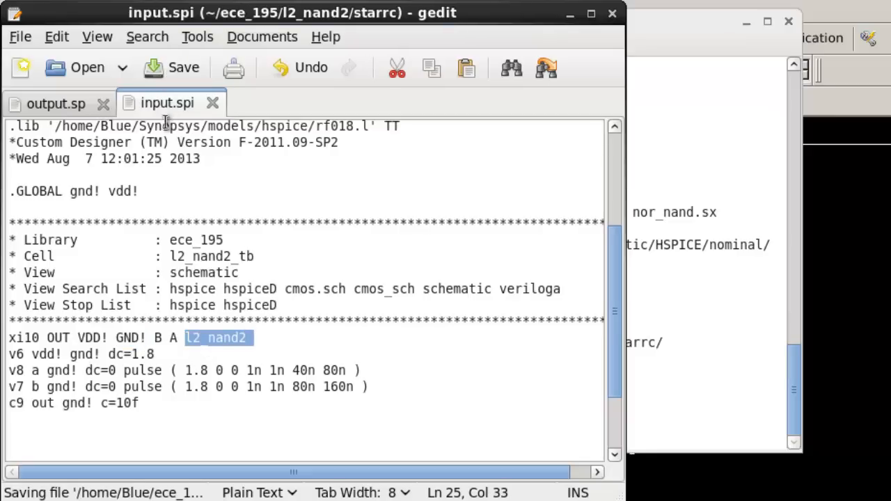
# - Switch to the terminal and run the HSPICE simulation with the command hspice input.spi, checking that the job concluded
pyautogui.click(750, 299)
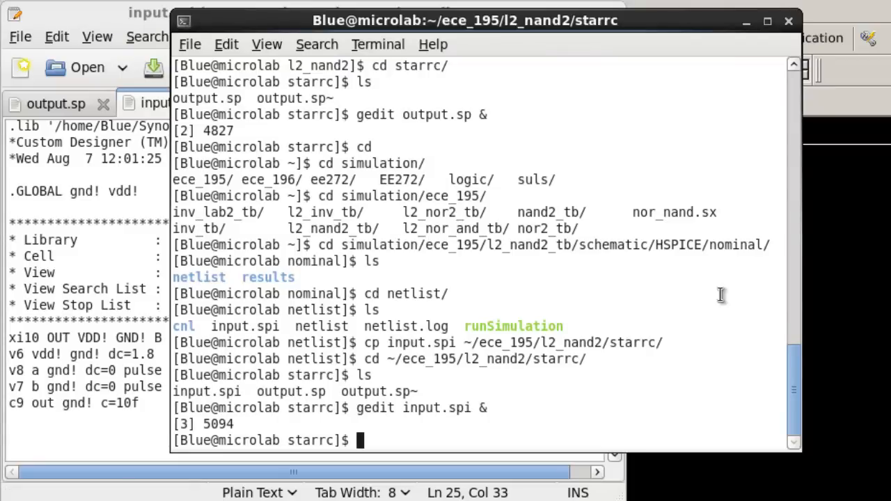
pyautogui.write('hspice input.spi')
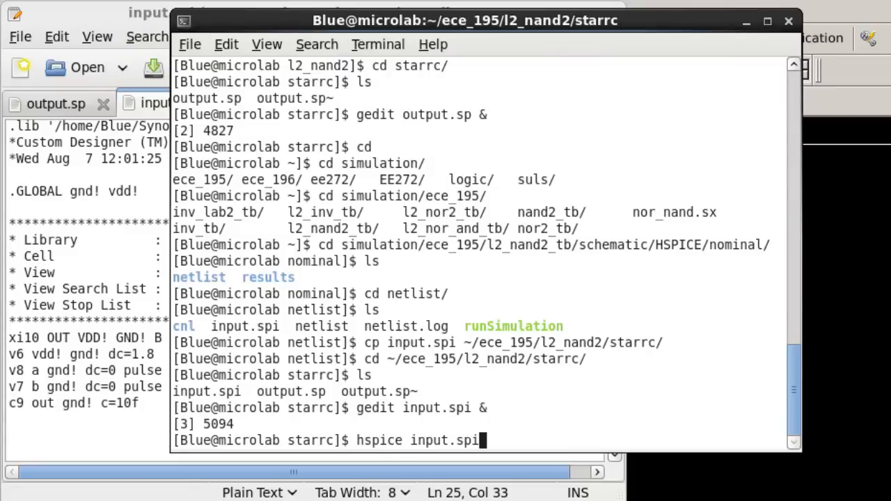
pyautogui.press('Return')
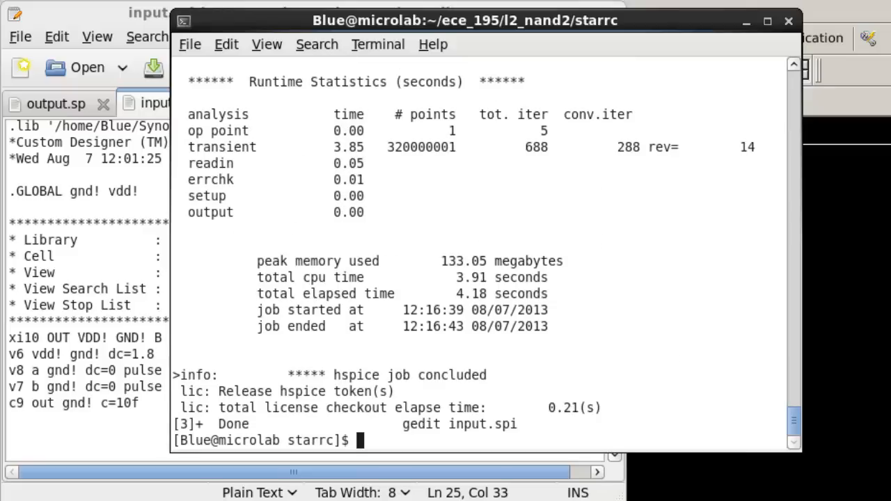
pyautogui.tripleClick(493, 376)
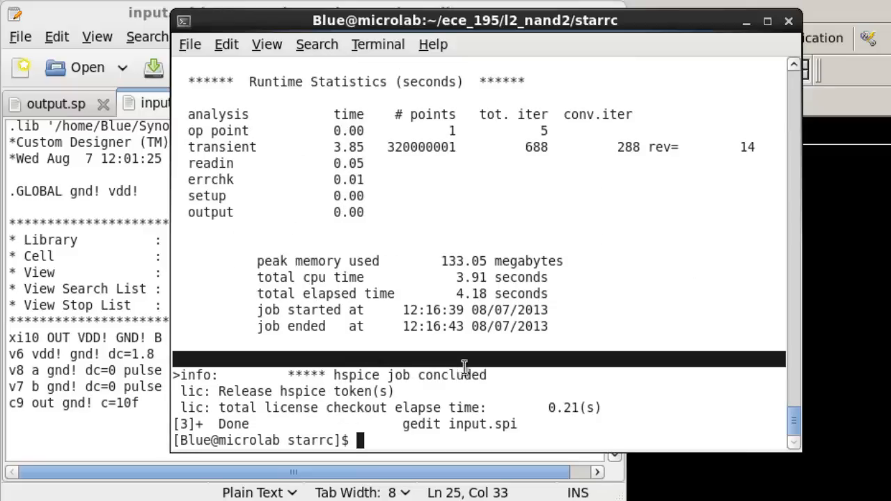
pyautogui.click(508, 404)
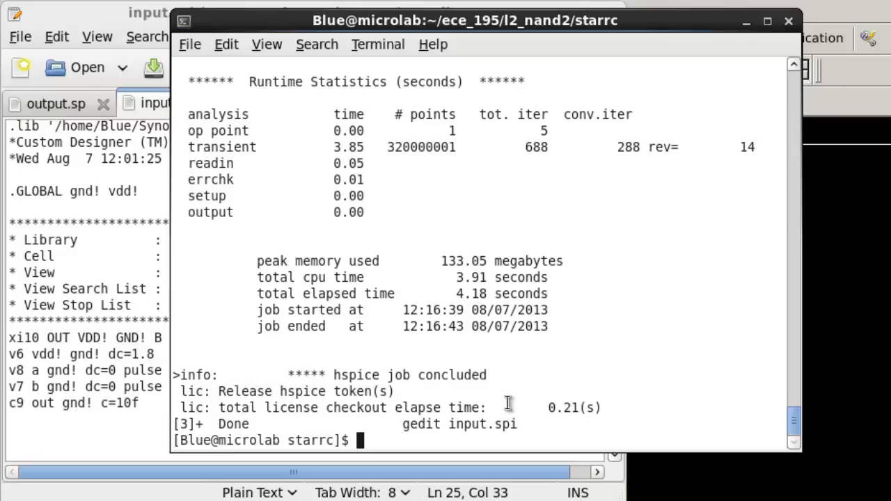
# - List the files in the starrc directory, and open the transient results in the waveform viewer with wv input.tr0 &
pyautogui.write('ls')
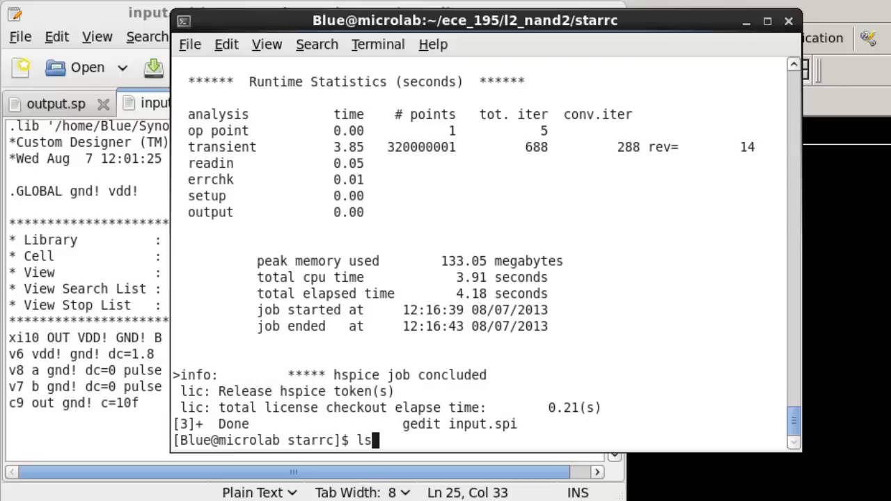
pyautogui.press('Return')
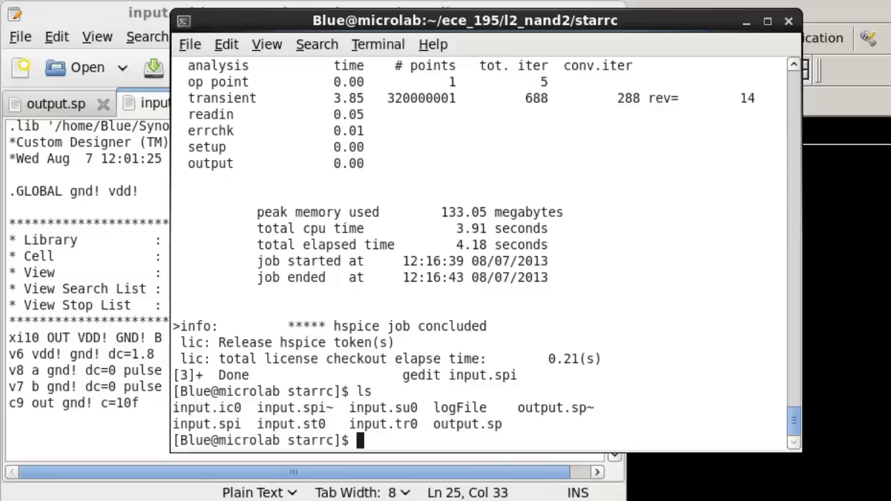
pyautogui.write('wv input.')
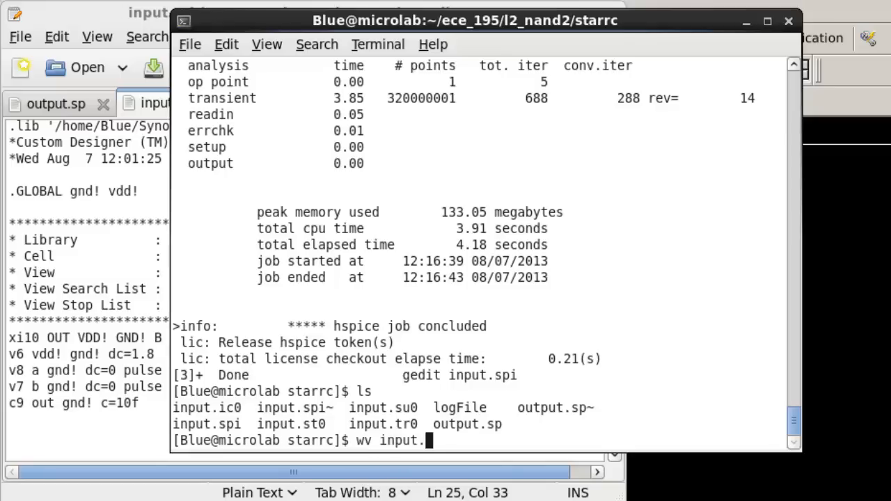
pyautogui.write('tr0 ')
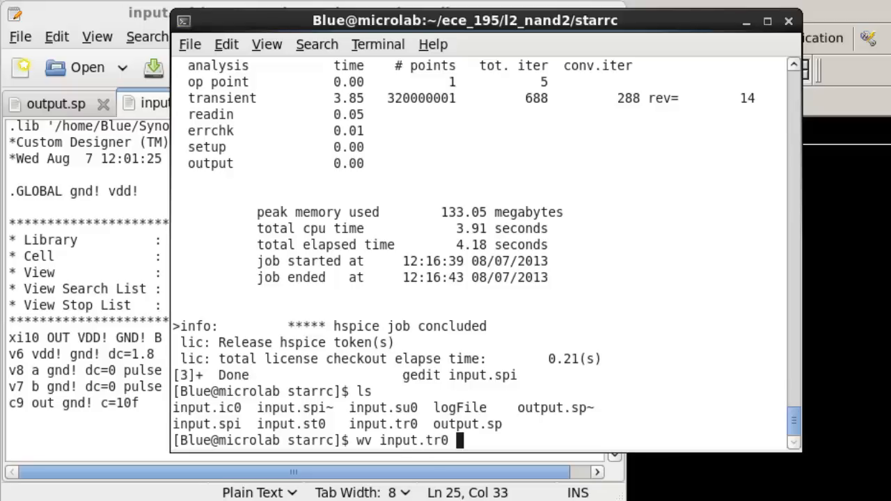
pyautogui.write('&')
pyautogui.press('Return')
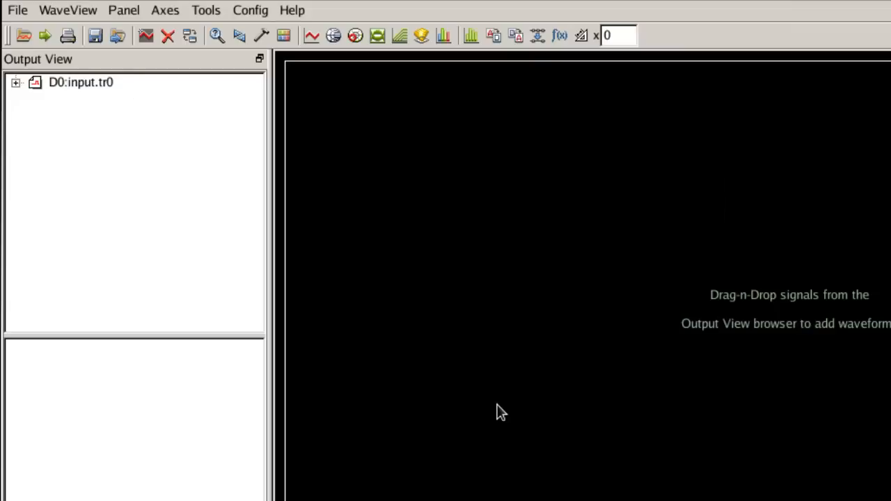
# - Plot the signals a, b and out from the toplevel of input.tr0
pyautogui.click(15, 84)
pyautogui.click(84, 103)
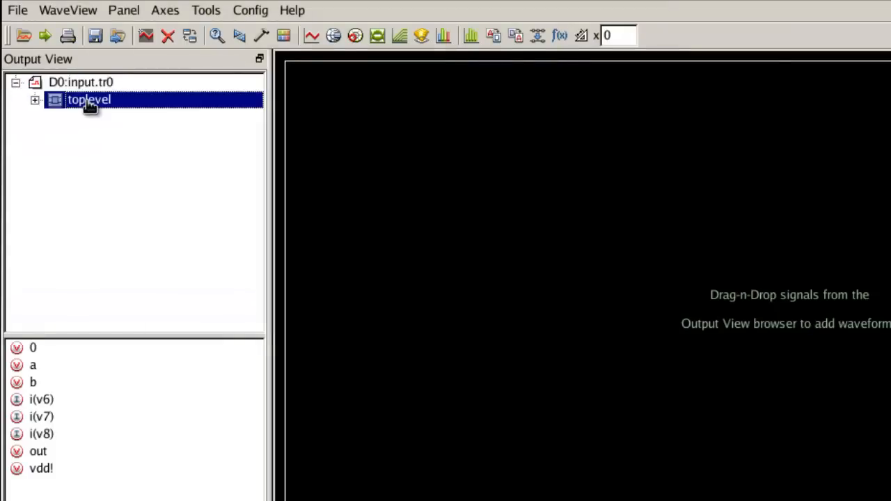
pyautogui.doubleClick(52, 371)
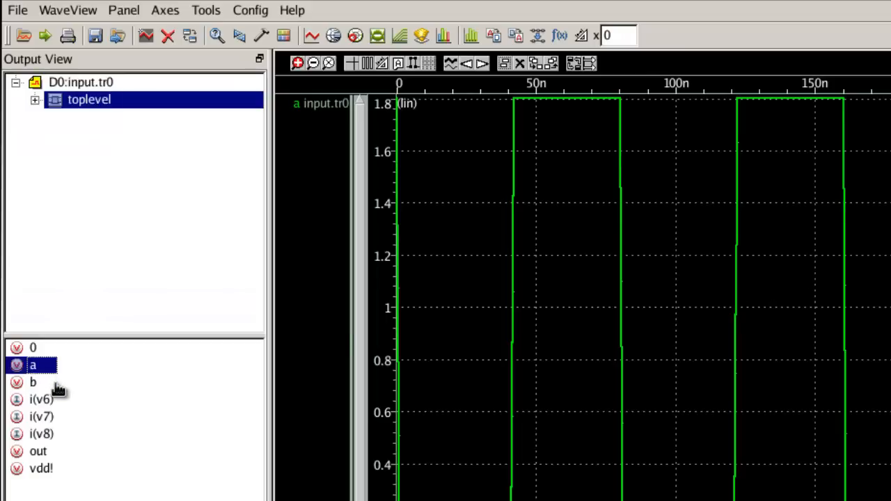
pyautogui.doubleClick(54, 386)
pyautogui.doubleClick(40, 460)
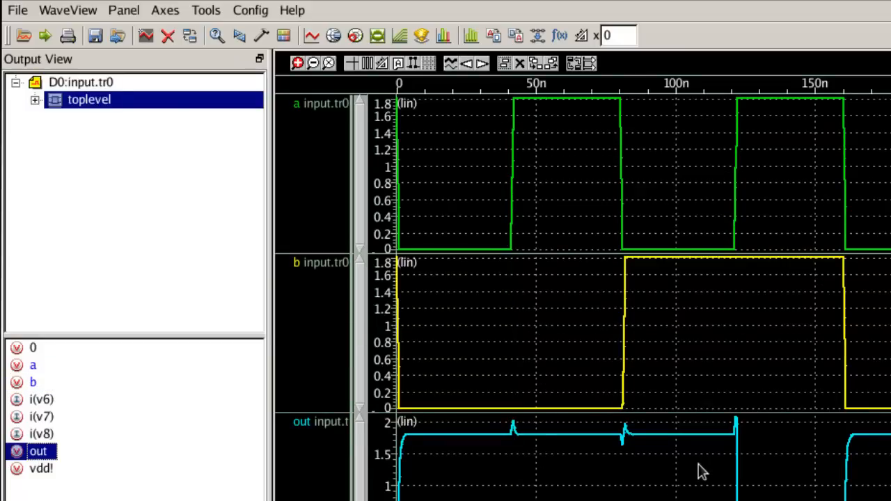
# - Start importing another waveform file, and browse to the home directory's simulation/ece_195/l2_nand2_tb folder
pyautogui.click(17, 11)
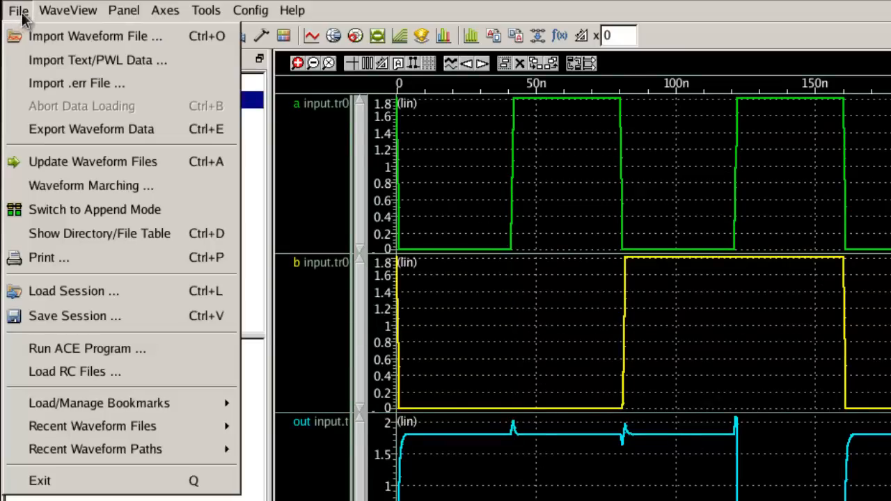
pyautogui.click(39, 40)
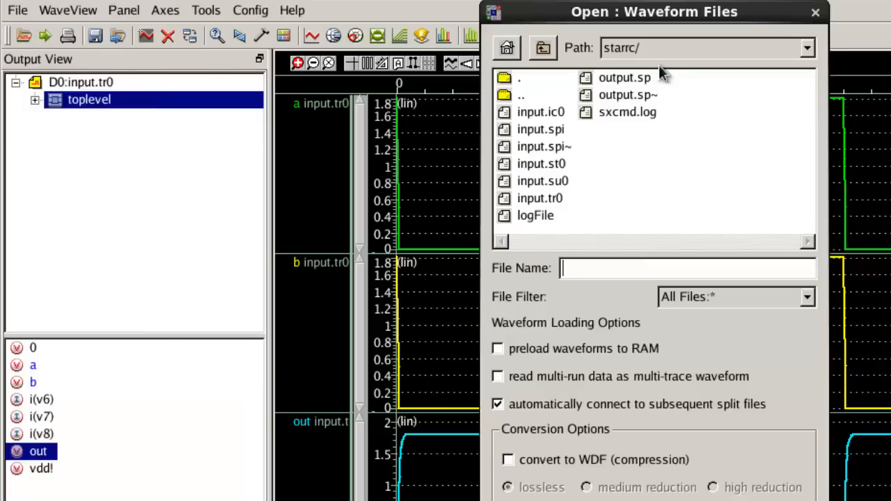
pyautogui.click(546, 50)
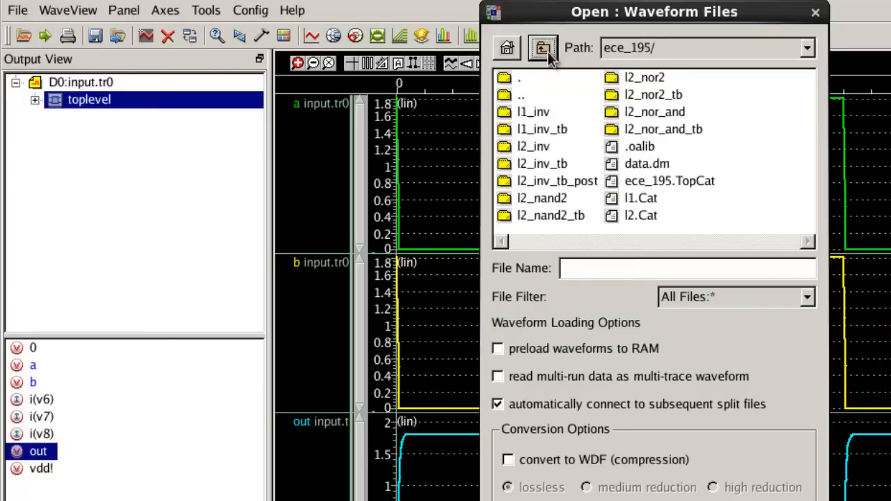
pyautogui.click(548, 53)
pyautogui.click(641, 186)
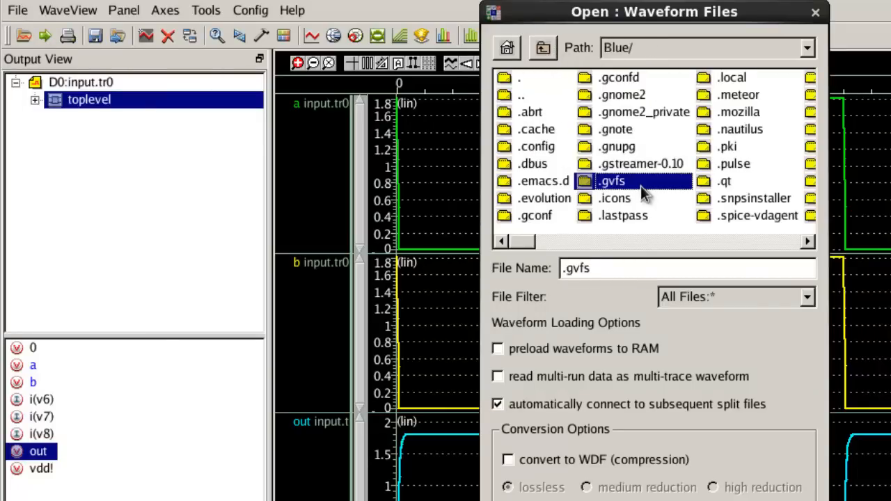
pyautogui.write('simulation')
pyautogui.press('Return')
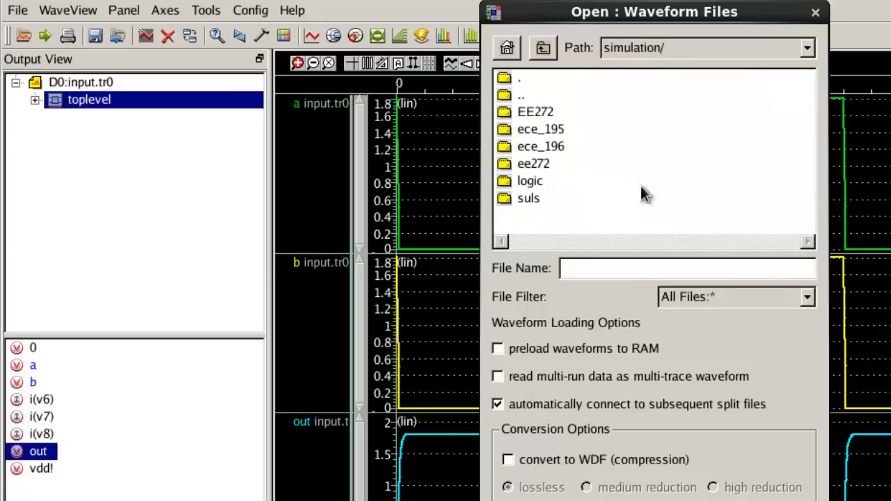
pyautogui.doubleClick(547, 129)
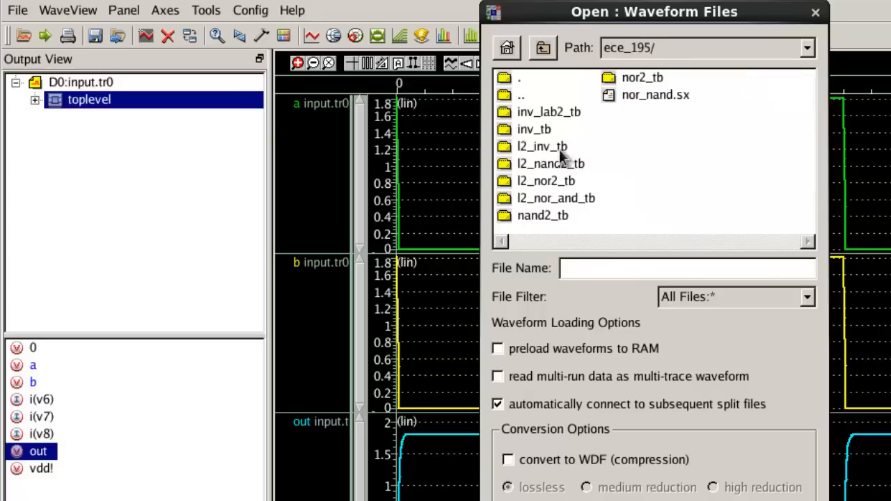
pyautogui.doubleClick(570, 164)
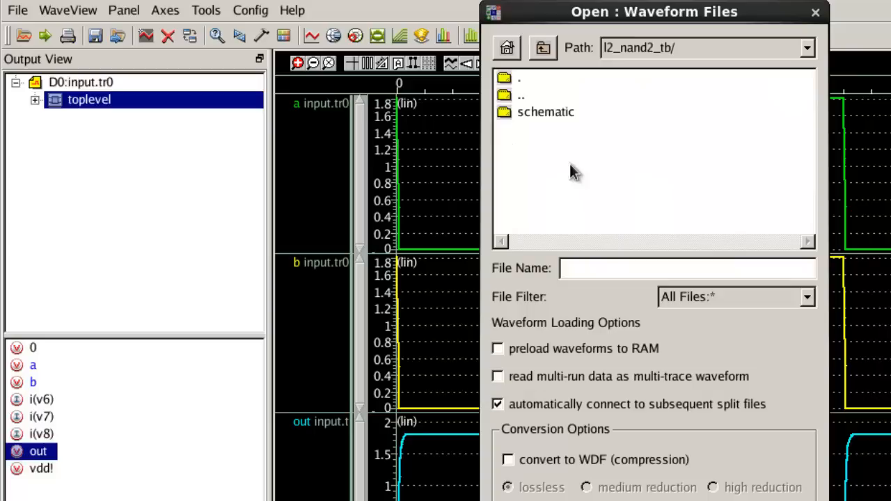
# - Load hspice.tr0 from the testbench's schematic/HSPICE/nominal/results folder
pyautogui.doubleClick(545, 111)
pyautogui.click(547, 112)
pyautogui.doubleClick(545, 112)
pyautogui.click(546, 113)
pyautogui.doubleClick(546, 112)
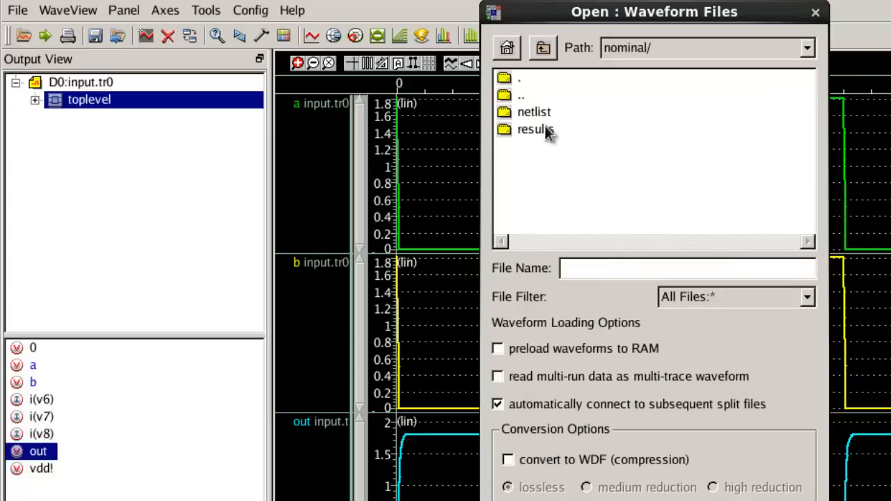
pyautogui.doubleClick(542, 132)
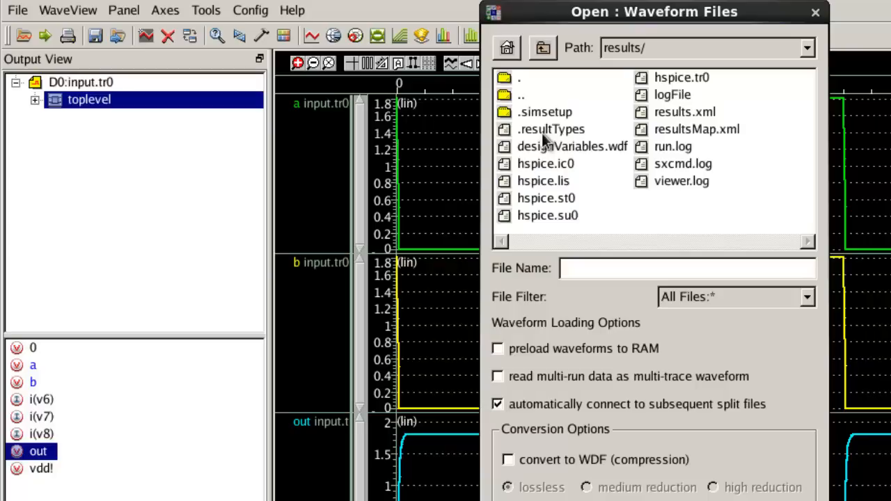
pyautogui.doubleClick(663, 81)
# - Plot the out signal from the toplevel of hspice.tr0 below the existing input.tr0 waveforms
pyautogui.click(16, 117)
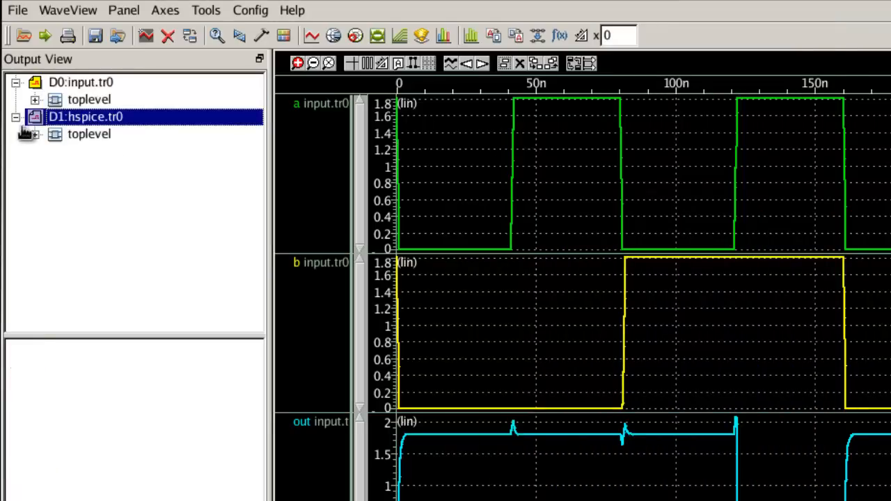
pyautogui.click(34, 134)
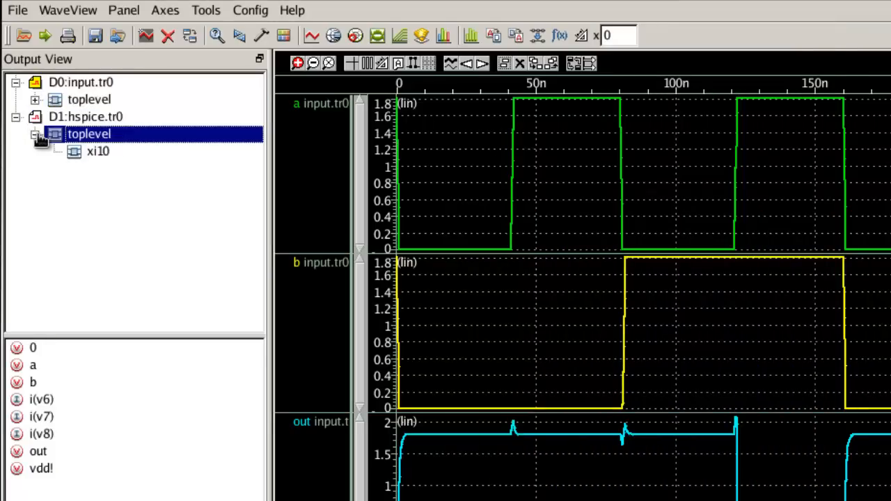
pyautogui.doubleClick(38, 453)
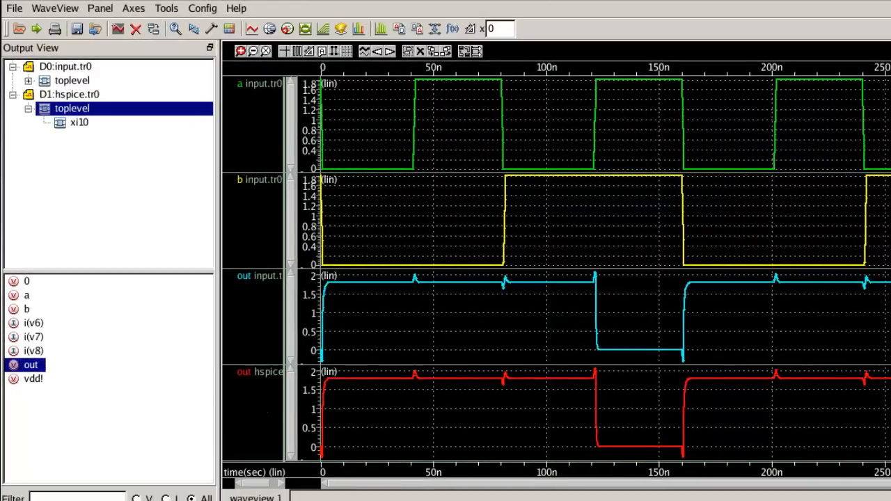
# - Overlay the hspice.tr0 out waveform on the input.tr0 out waveform in one panel, and compare them around the falling edge near 122 ns
pyautogui.moveTo(587, 307); pyautogui.dragTo(612, 307)
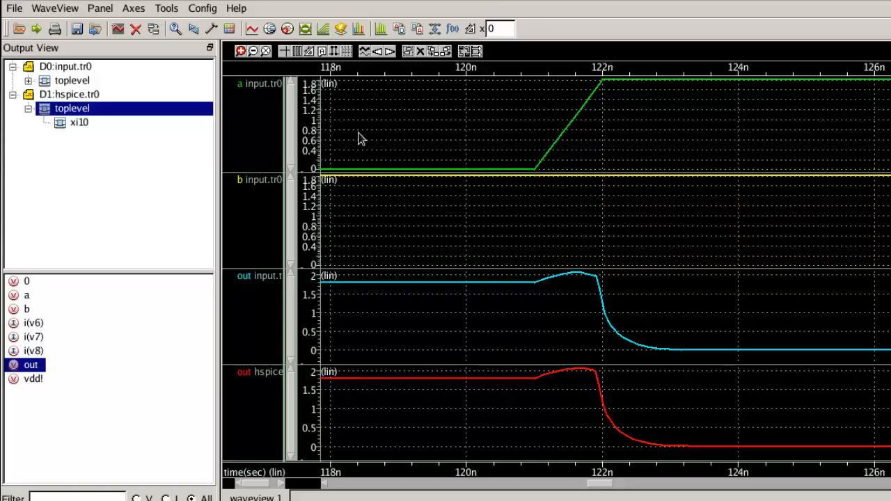
pyautogui.click(266, 51)
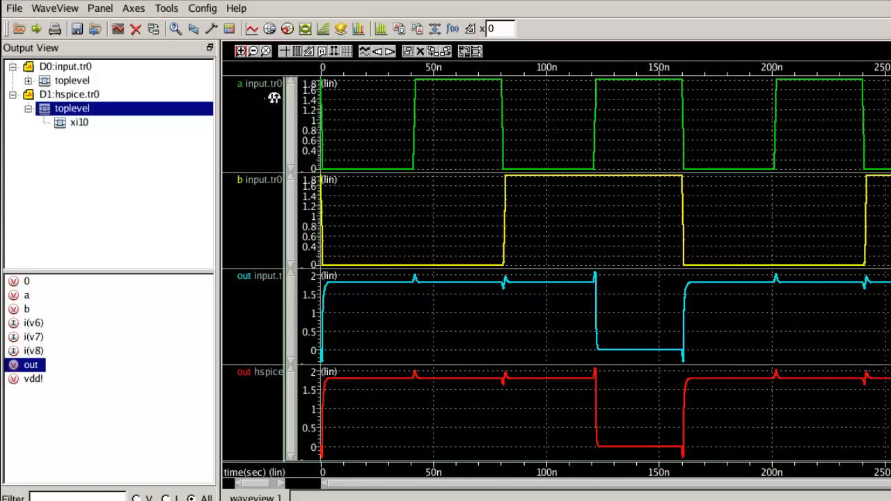
pyautogui.moveTo(605, 388); pyautogui.dragTo(582, 387)
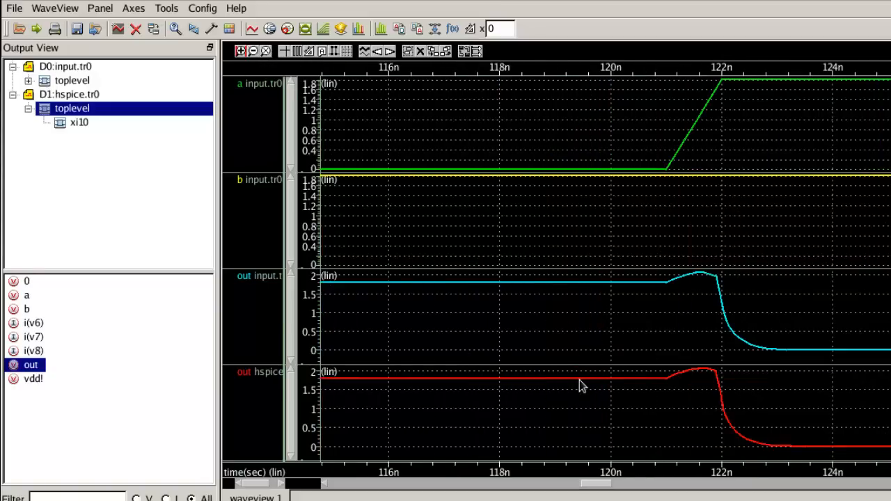
pyautogui.moveTo(254, 376); pyautogui.dragTo(246, 320)
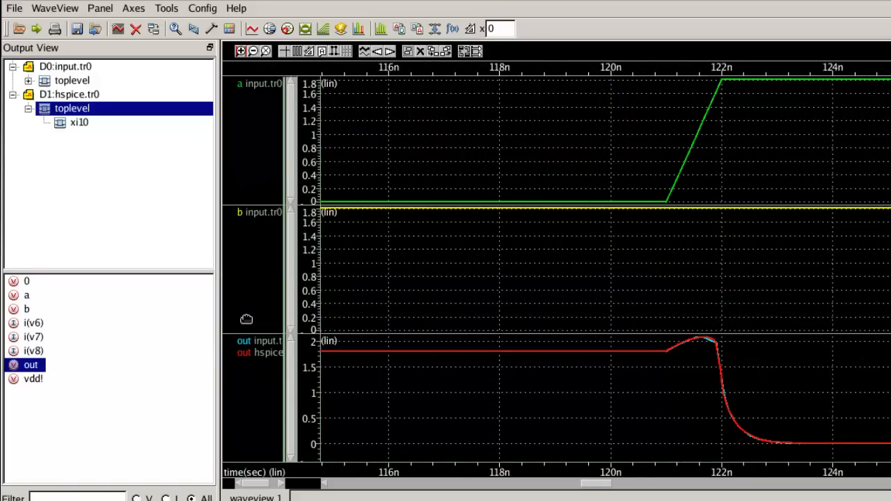
pyautogui.moveTo(645, 387); pyautogui.dragTo(764, 392)
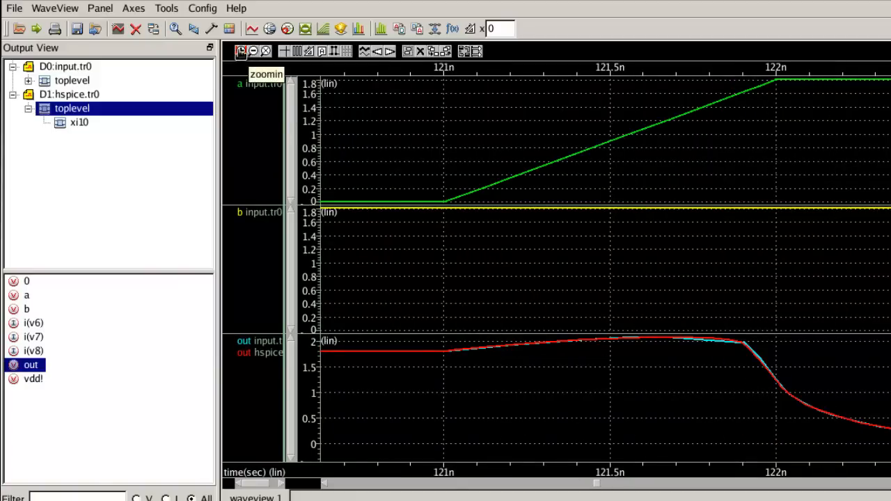
pyautogui.click(265, 51)
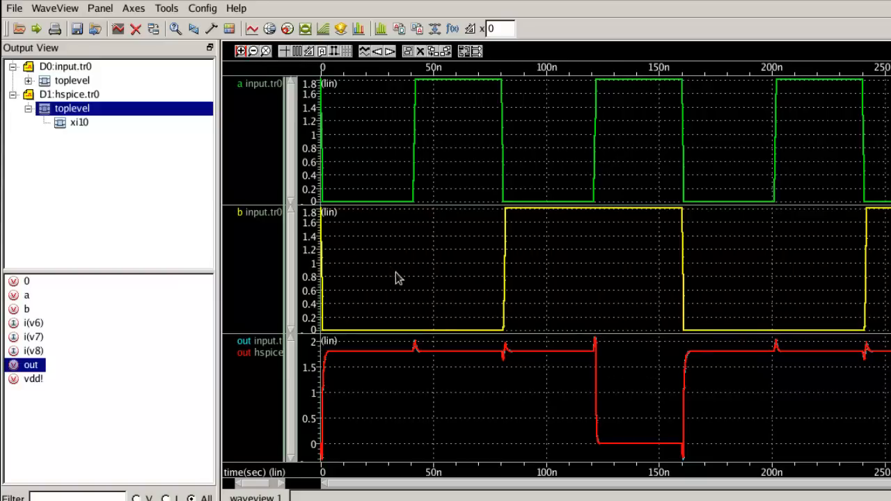